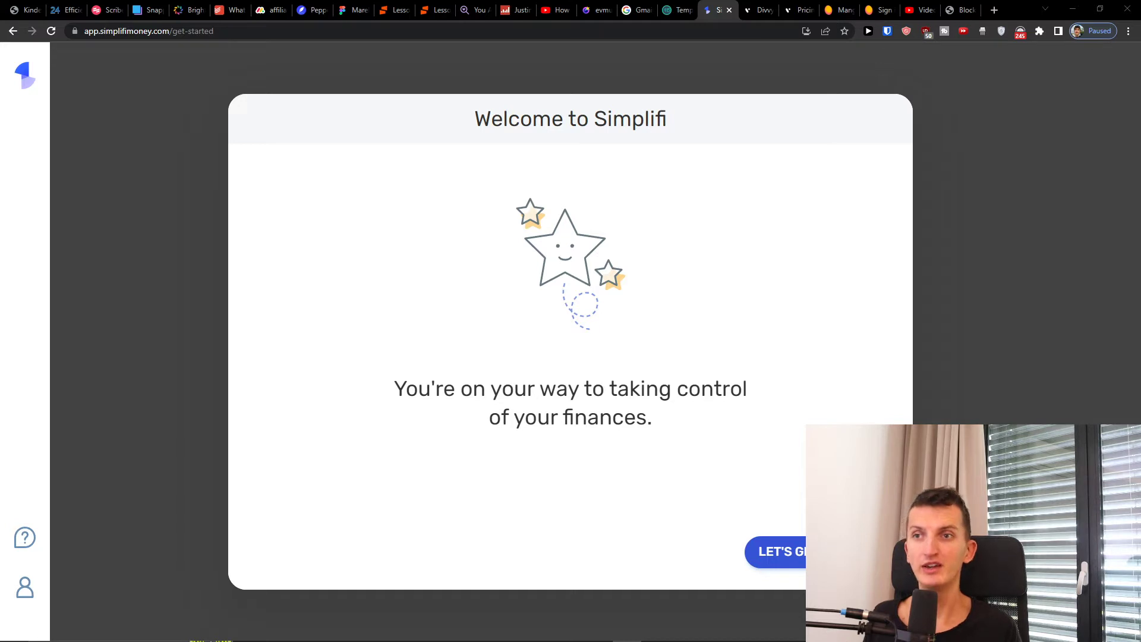
Step: Continue through the welcome and personal details pages with the prefilled details, and start adding an account
{"action": "left_click", "coordinate": [802, 550]}
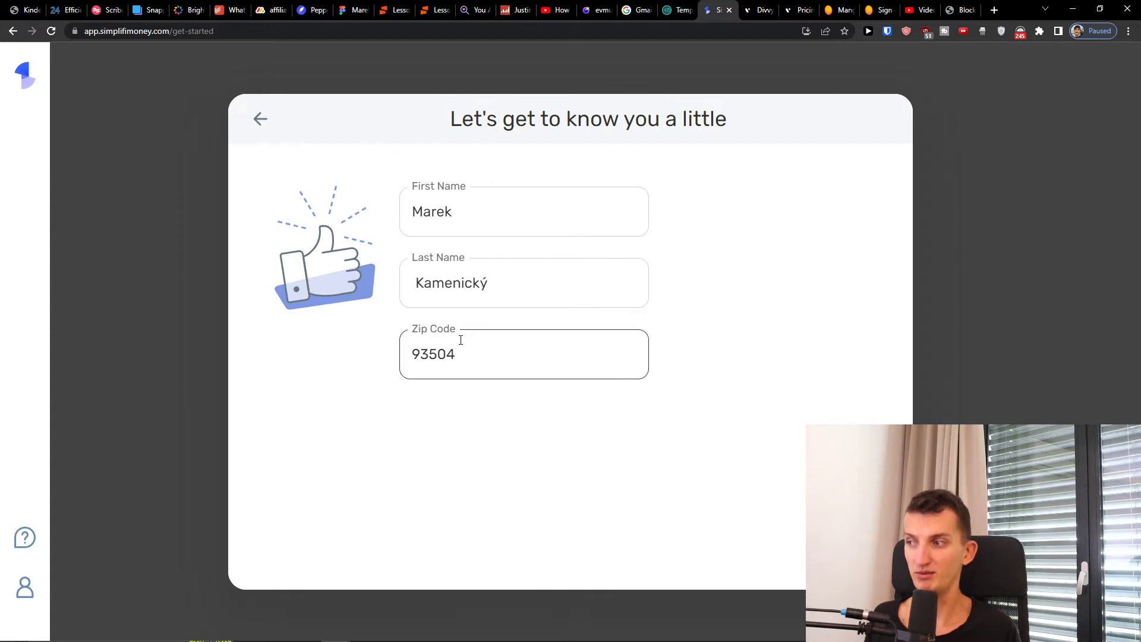
{"action": "left_click", "coordinate": [802, 550]}
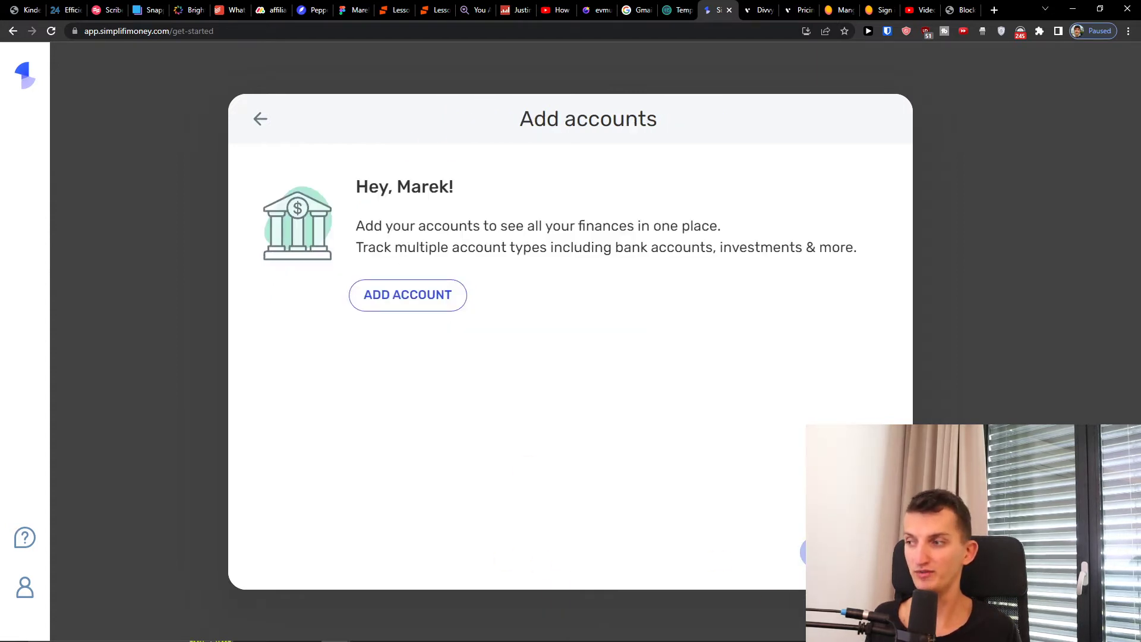
{"action": "left_click_drag", "start_coordinate": [357, 226], "coordinate": [889, 250]}
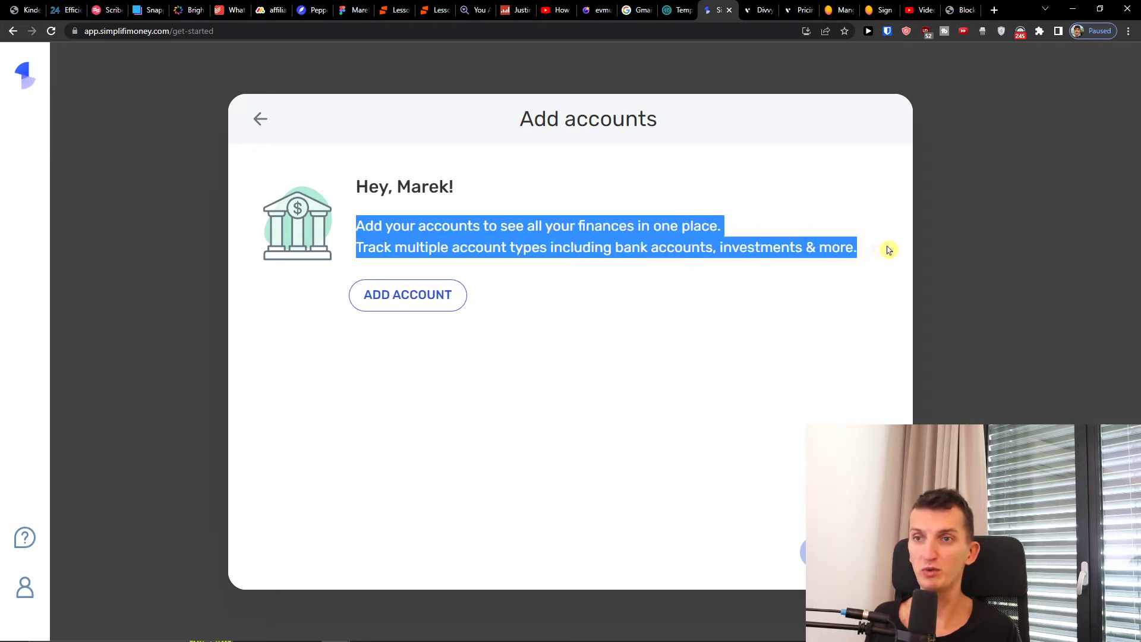
{"action": "left_click", "coordinate": [334, 321]}
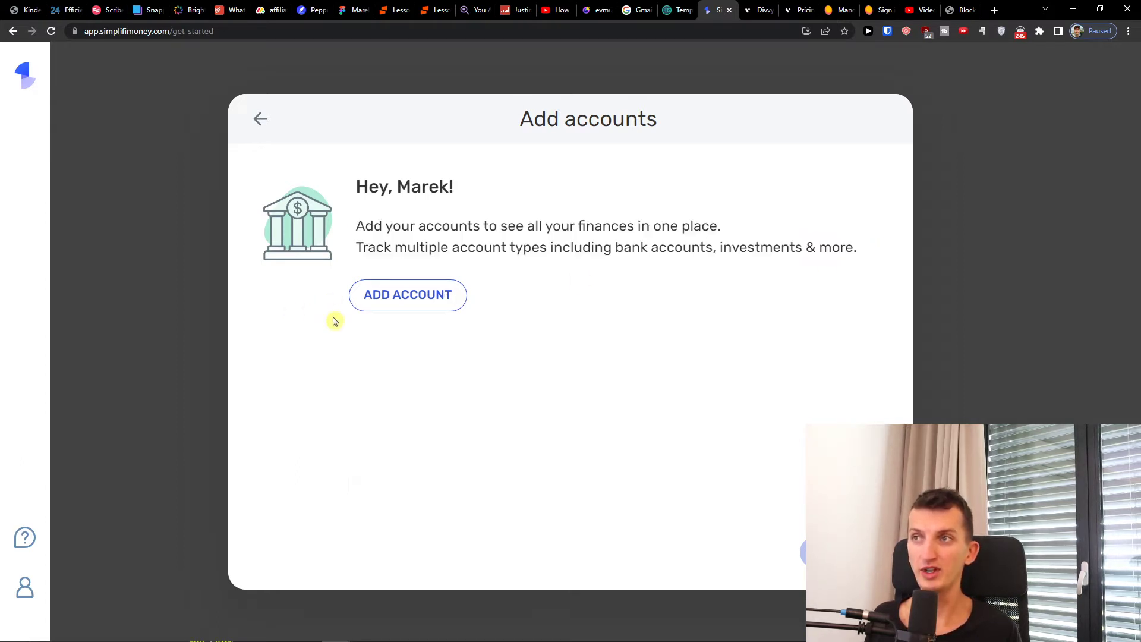
{"action": "left_click", "coordinate": [411, 301]}
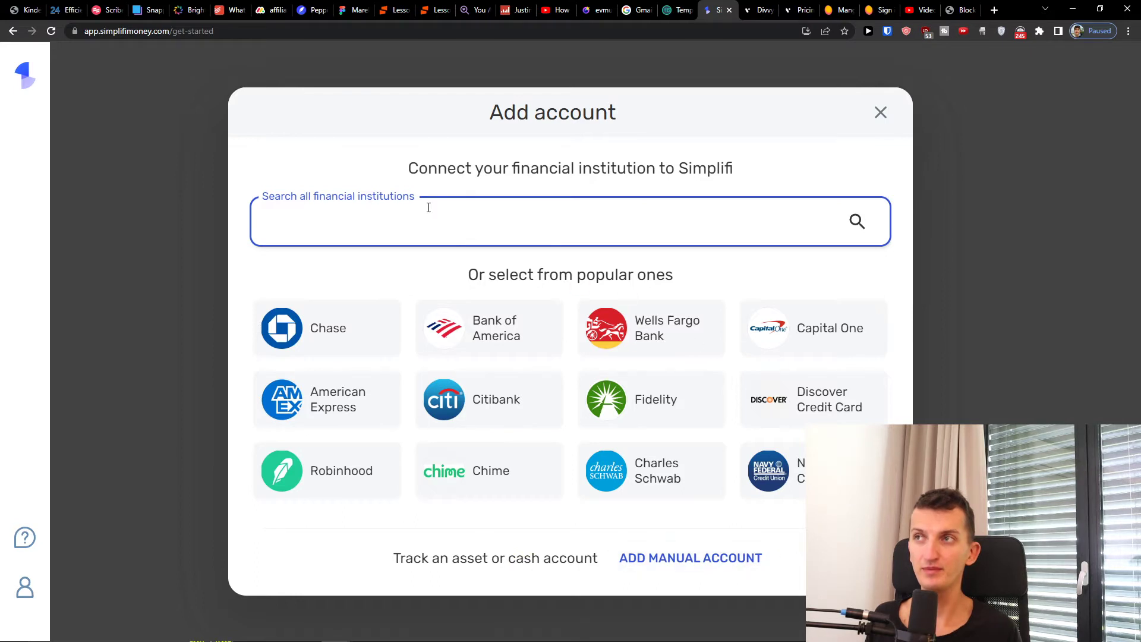
Step: Search the financial institutions for "tat" and clear the search
{"action": "type", "text": "tat"}
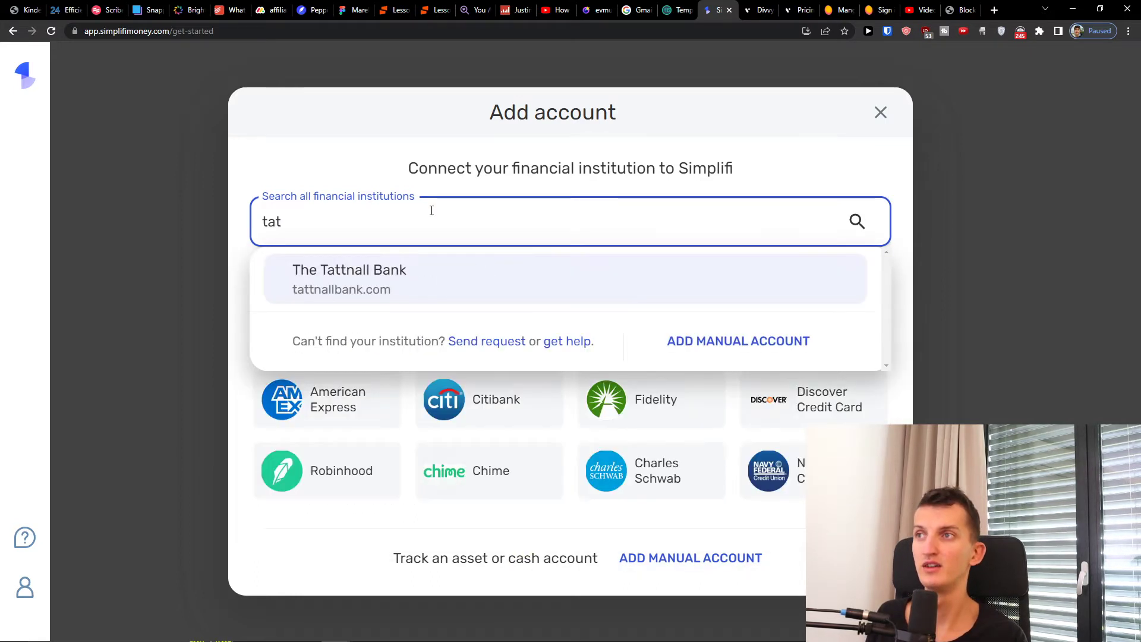
{"action": "key", "text": "BackSpace"}
{"action": "key", "text": "BackSpace"}
{"action": "key", "text": "BackSpace"}
{"action": "key", "text": "BackSpace"}
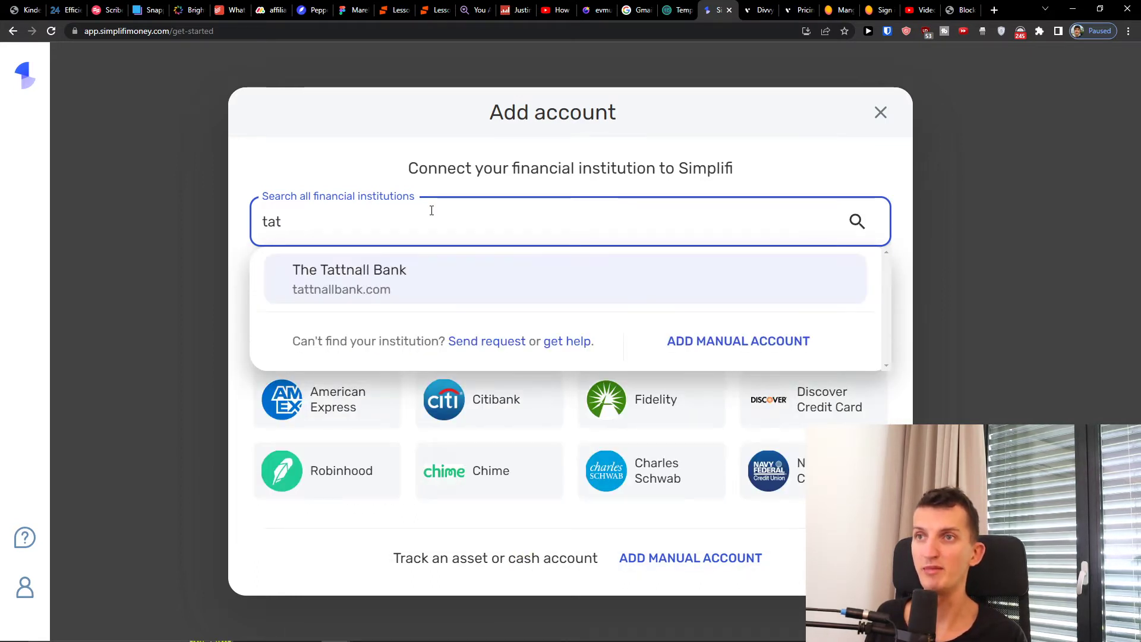
Step: Search the financial institutions for "trading" and clear the search
{"action": "type", "text": "trading"}
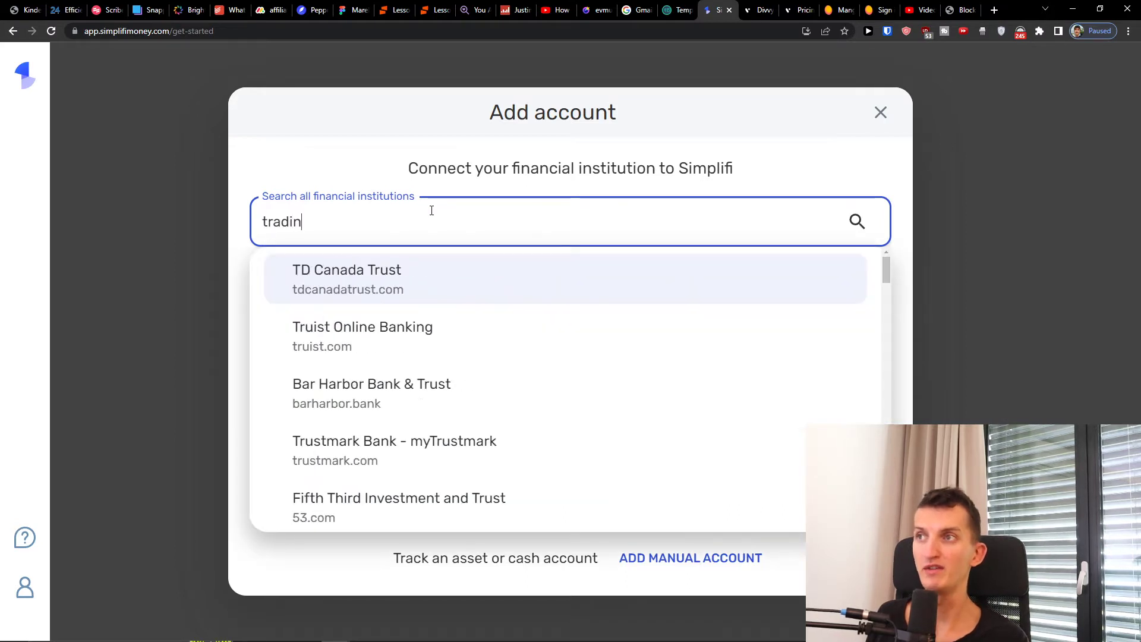
{"action": "key", "text": "BackSpace"}
{"action": "key", "text": "BackSpace"}
{"action": "key", "text": "BackSpace"}
{"action": "key", "text": "BackSpace"}
{"action": "key", "text": "BackSpace"}
{"action": "key", "text": "BackSpace"}
{"action": "key", "text": "BackSpace"}
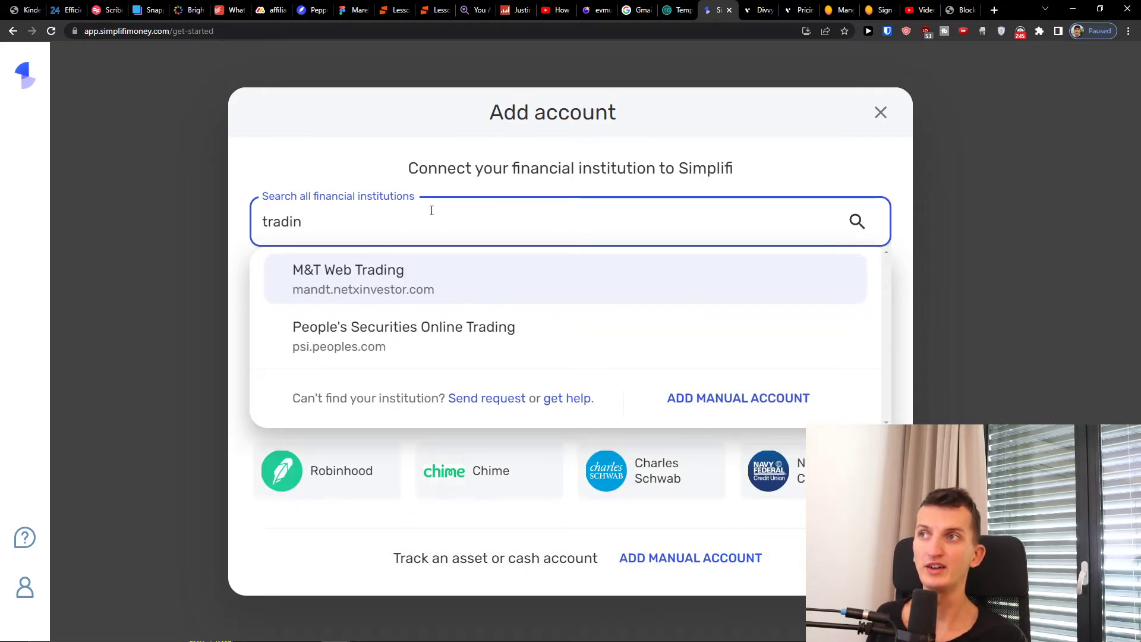
{"action": "left_click", "coordinate": [354, 171]}
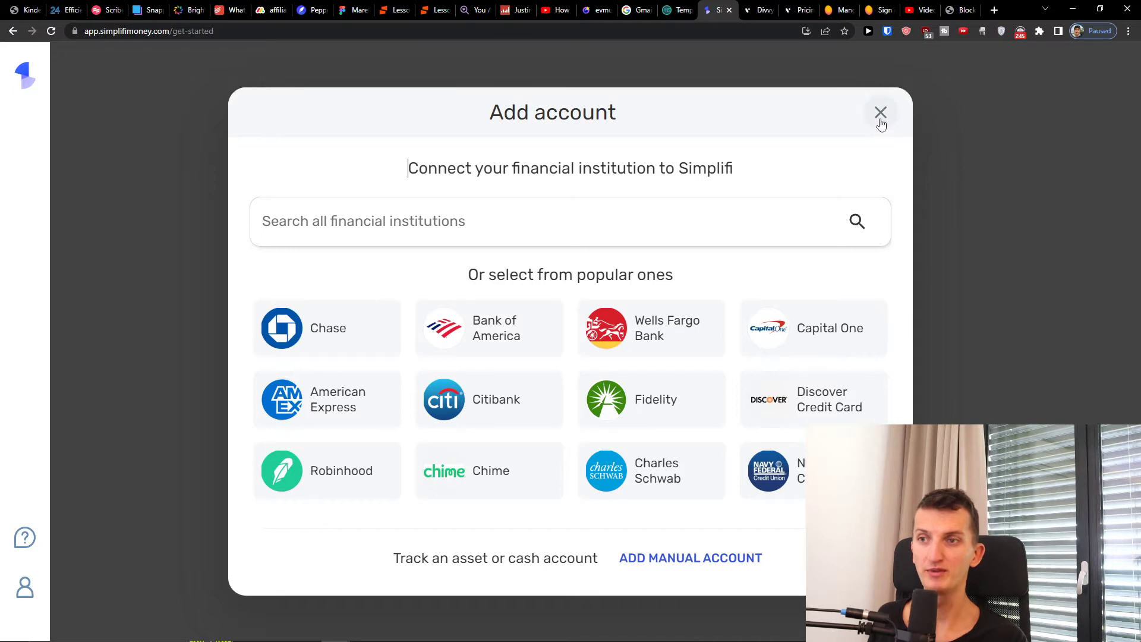
Step: Start a manual account named "Tatra banka" with the banking account type Checking
{"action": "left_click", "coordinate": [700, 559]}
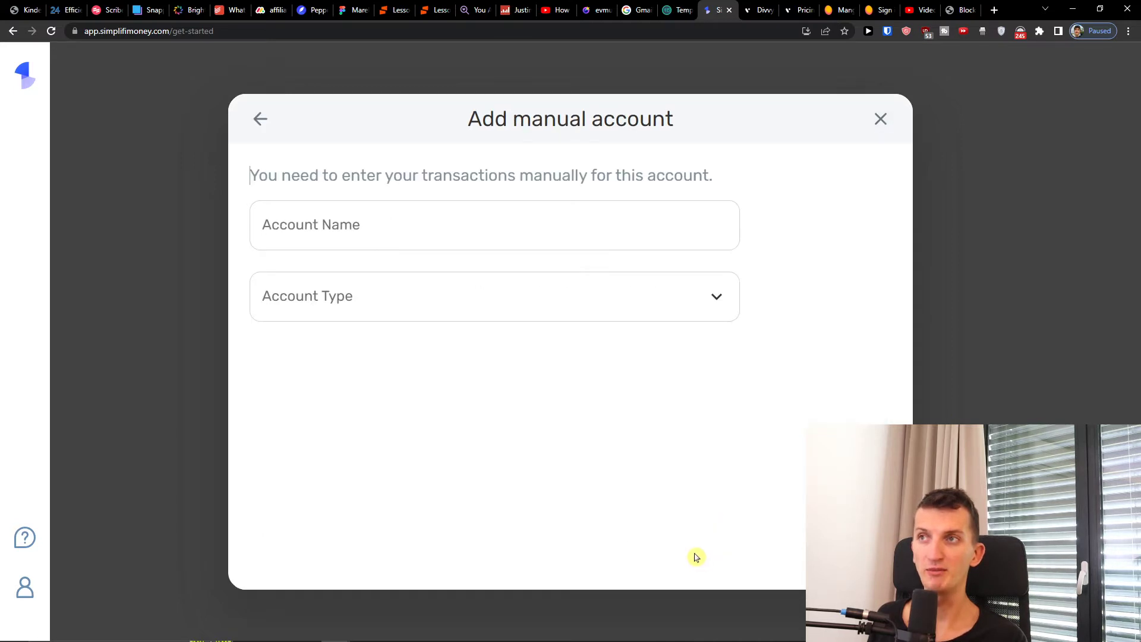
{"action": "left_click", "coordinate": [426, 237]}
{"action": "type", "text": "Tatra banka"}
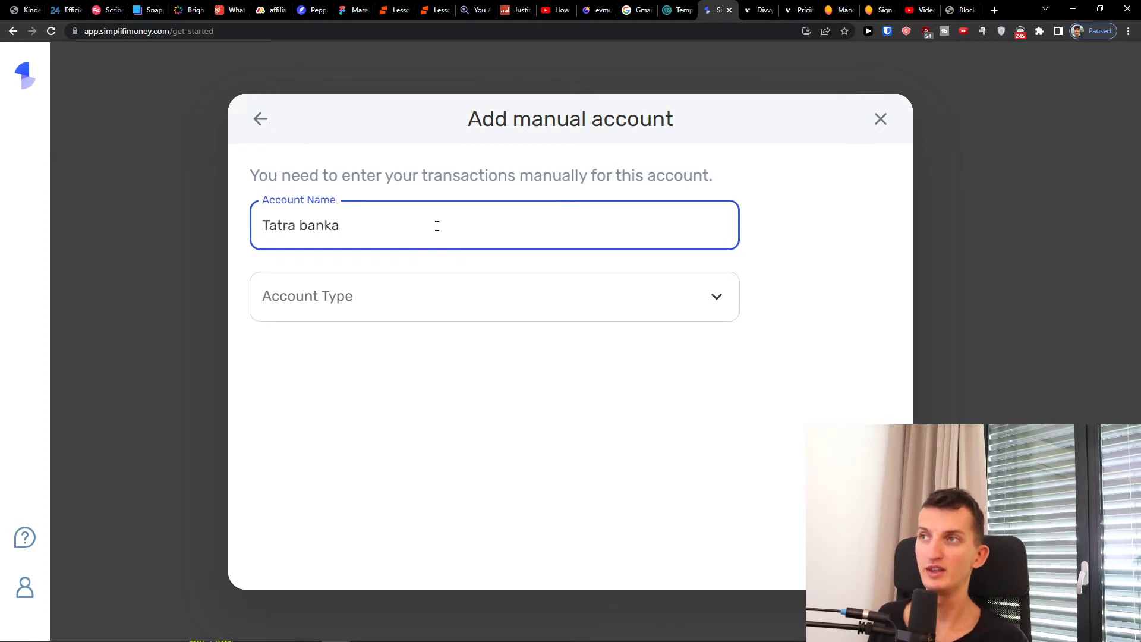
{"action": "left_click", "coordinate": [369, 289]}
{"action": "left_click", "coordinate": [348, 364]}
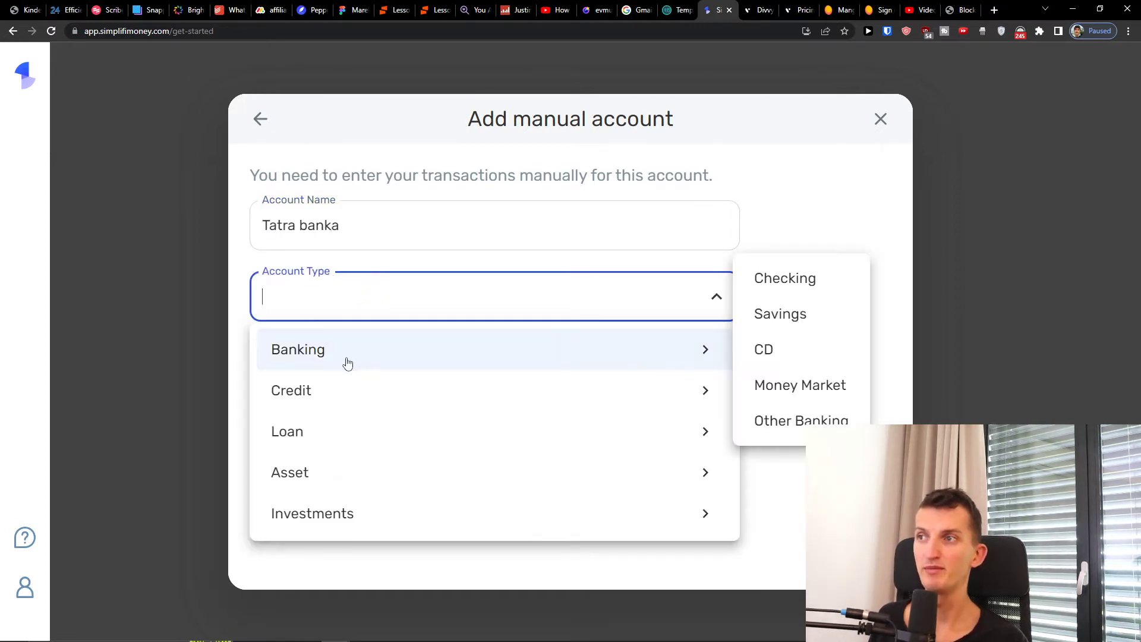
{"action": "left_click", "coordinate": [797, 294]}
Step: Set the Tatra banka account's balance to 8000 on 09/18/2022 and save the account
{"action": "left_click", "coordinate": [373, 386]}
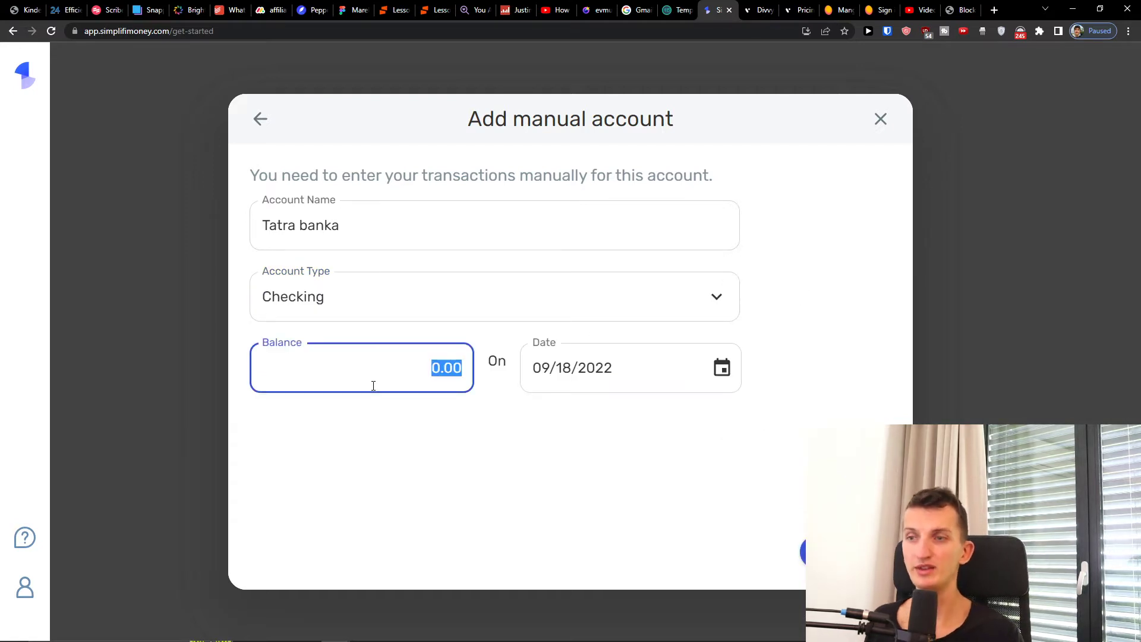
{"action": "type", "text": "1"}
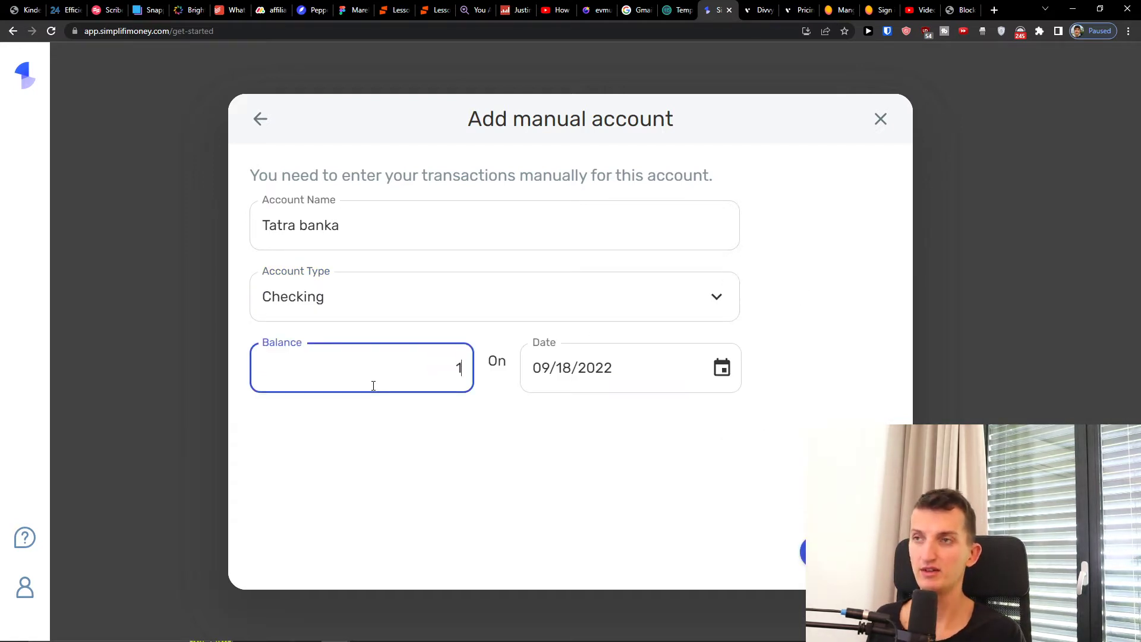
{"action": "key", "text": "BackSpace"}
{"action": "type", "text": "8000"}
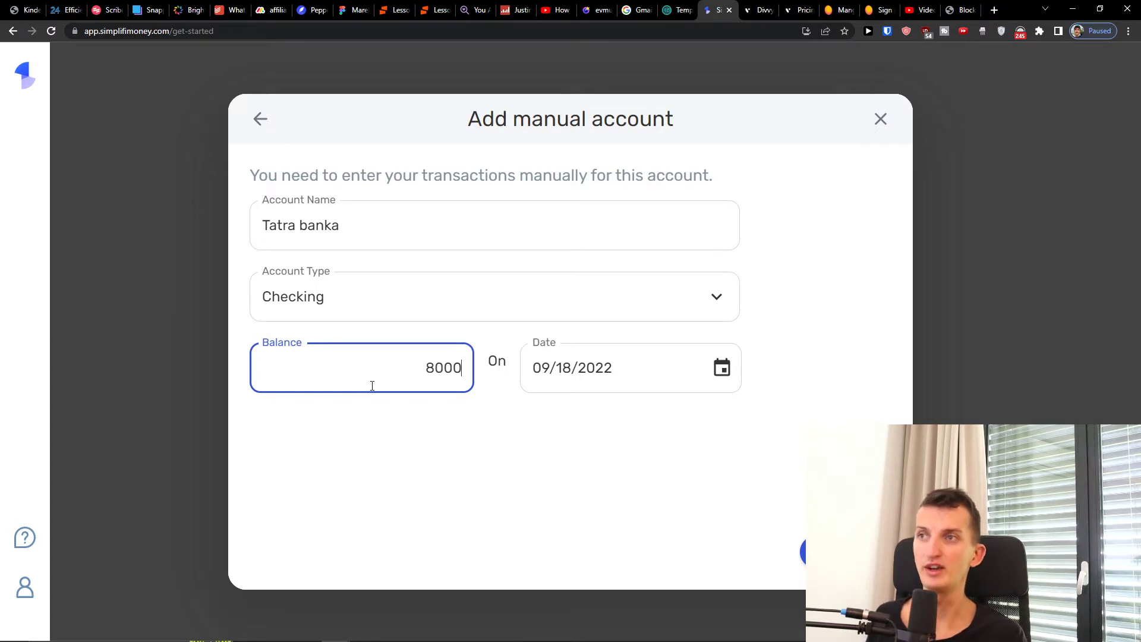
{"action": "left_click", "coordinate": [596, 368]}
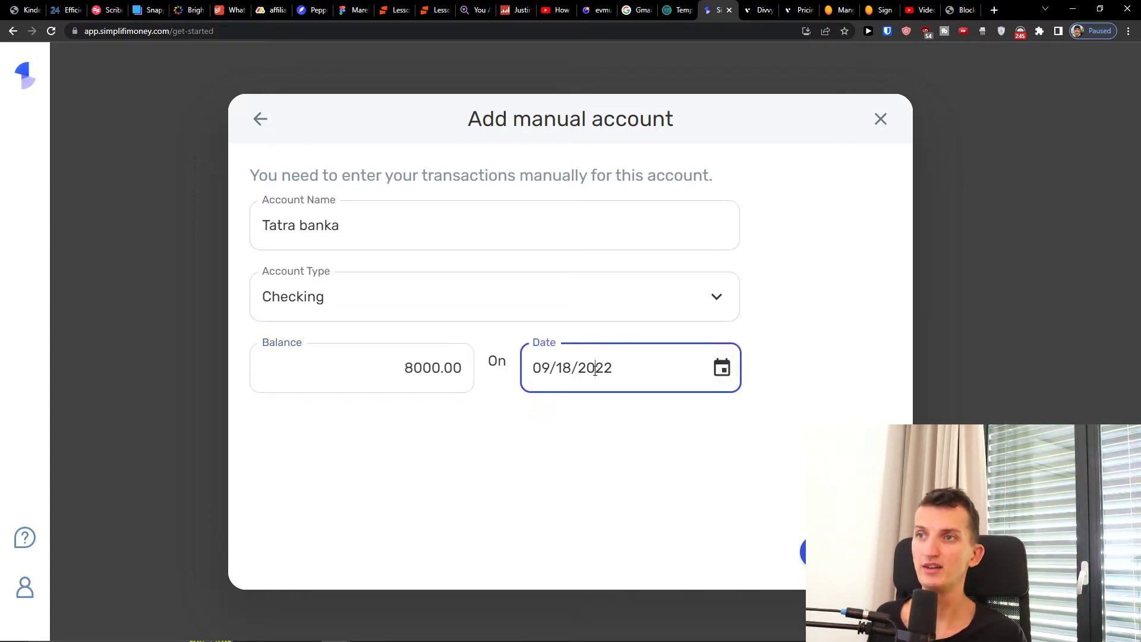
{"action": "left_click", "coordinate": [722, 368]}
{"action": "left_click", "coordinate": [725, 217]}
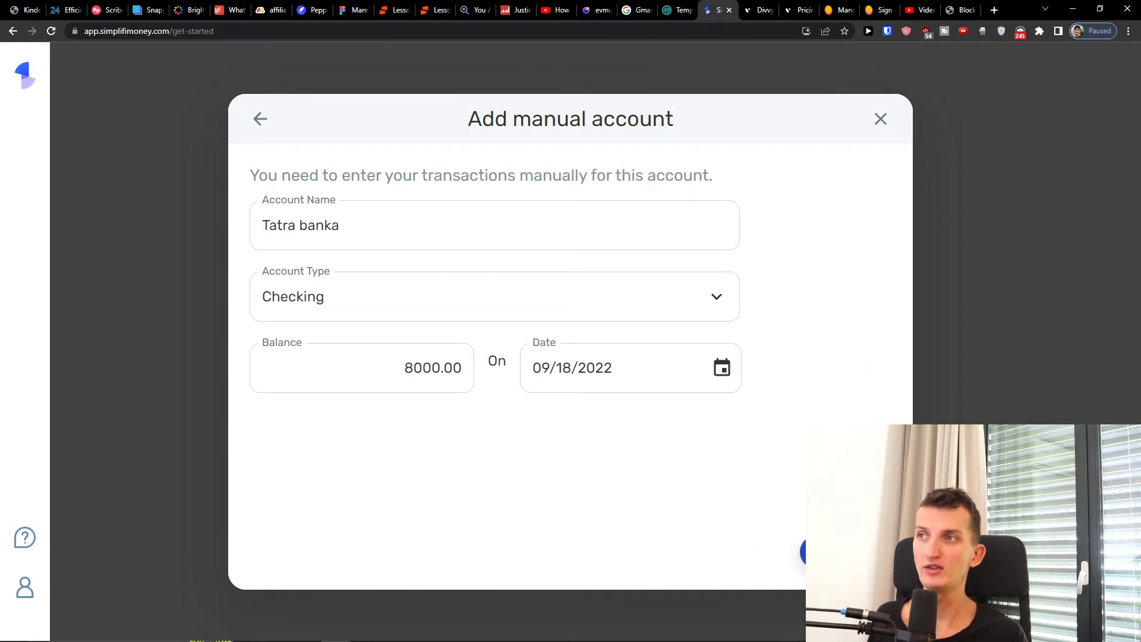
{"action": "left_click", "coordinate": [832, 552]}
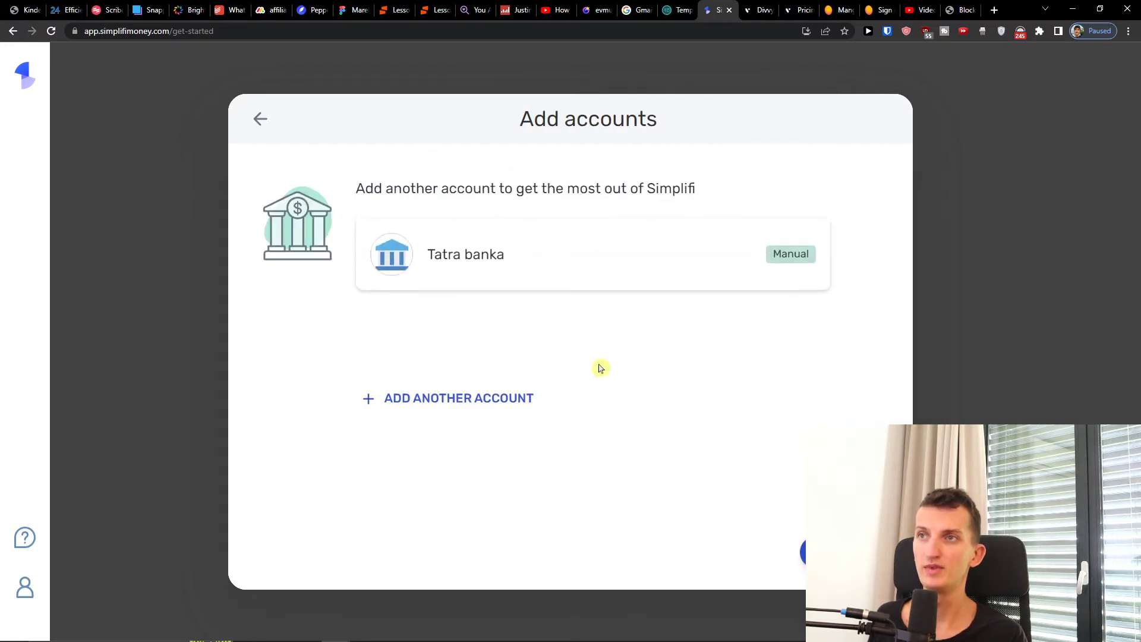
Step: Start another manual account with the asset type Real Estate and name it "Property"
{"action": "left_click", "coordinate": [463, 411]}
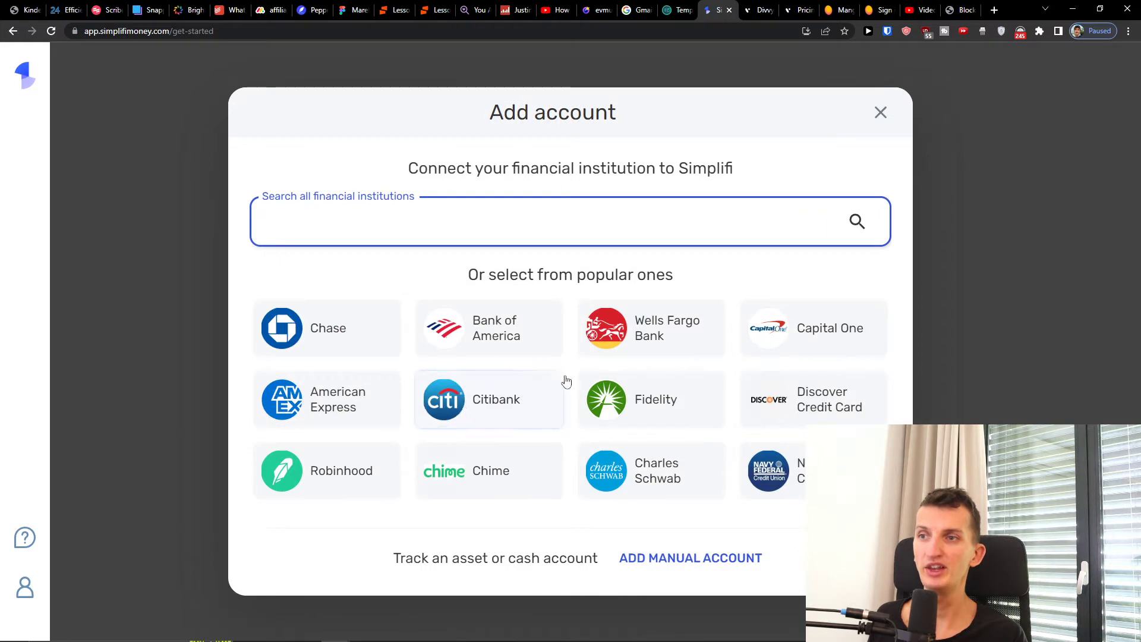
{"action": "left_click", "coordinate": [665, 568]}
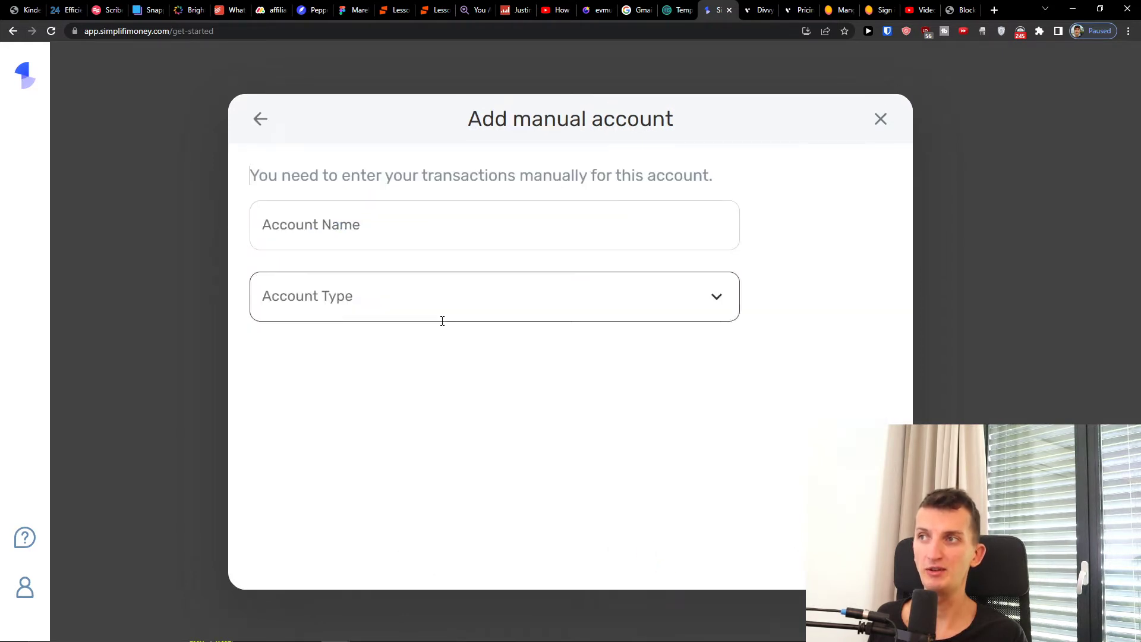
{"action": "left_click", "coordinate": [402, 285]}
{"action": "mouse_move", "coordinate": [425, 475]}
{"action": "mouse_move", "coordinate": [436, 449]}
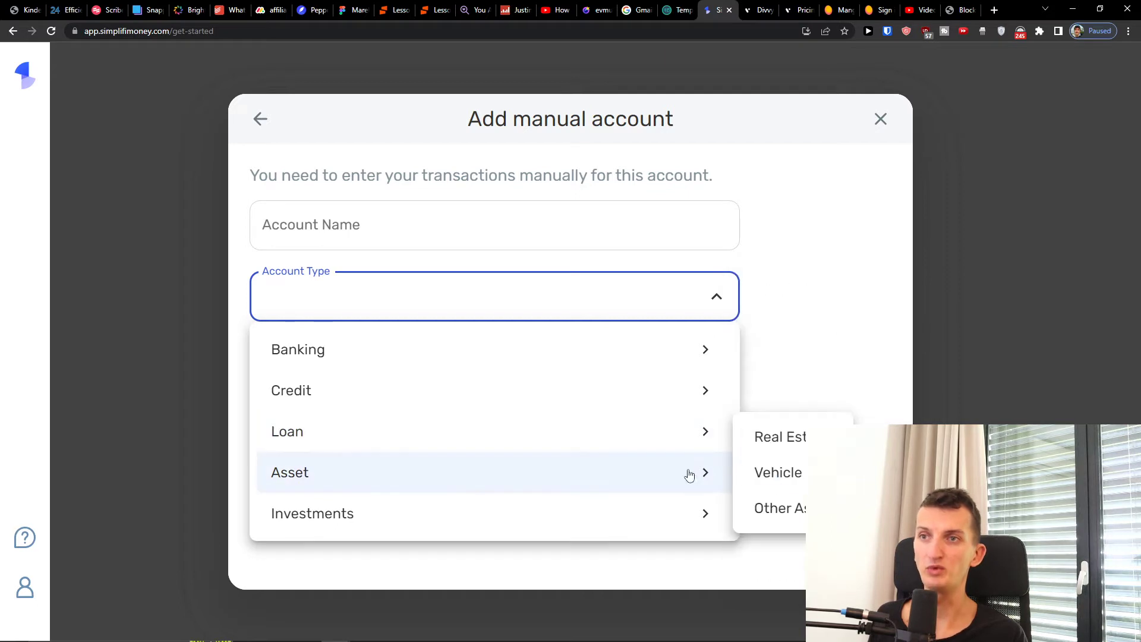
{"action": "left_click", "coordinate": [770, 443]}
{"action": "left_click", "coordinate": [450, 230]}
{"action": "type", "text": "Property"}
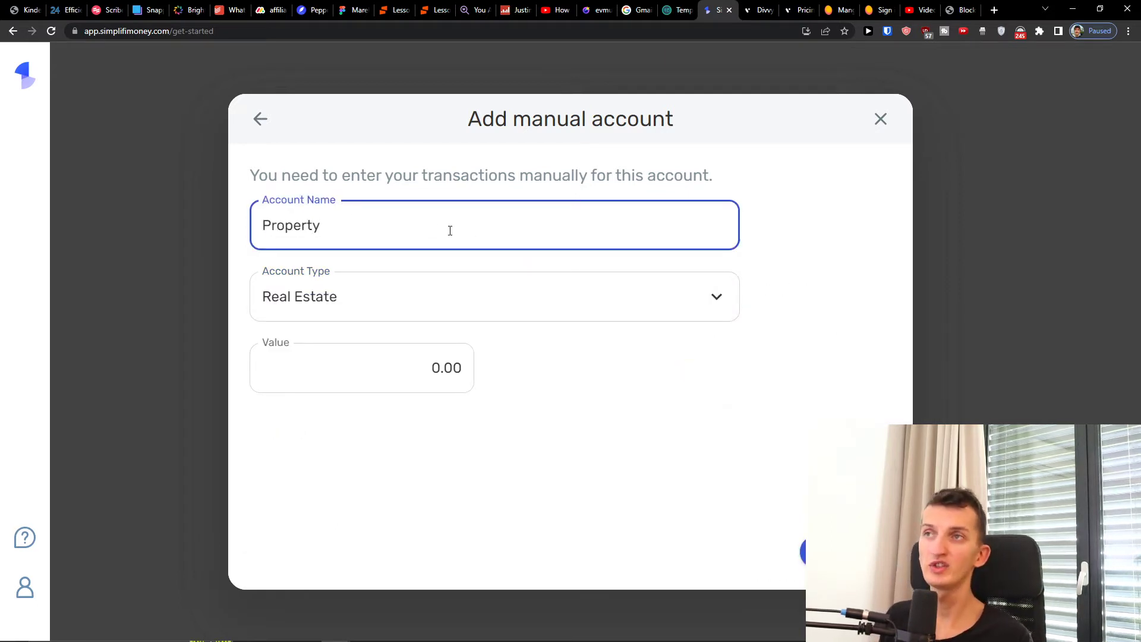
Step: Set the Property account's value to 35000 and save the account
{"action": "left_click", "coordinate": [367, 376]}
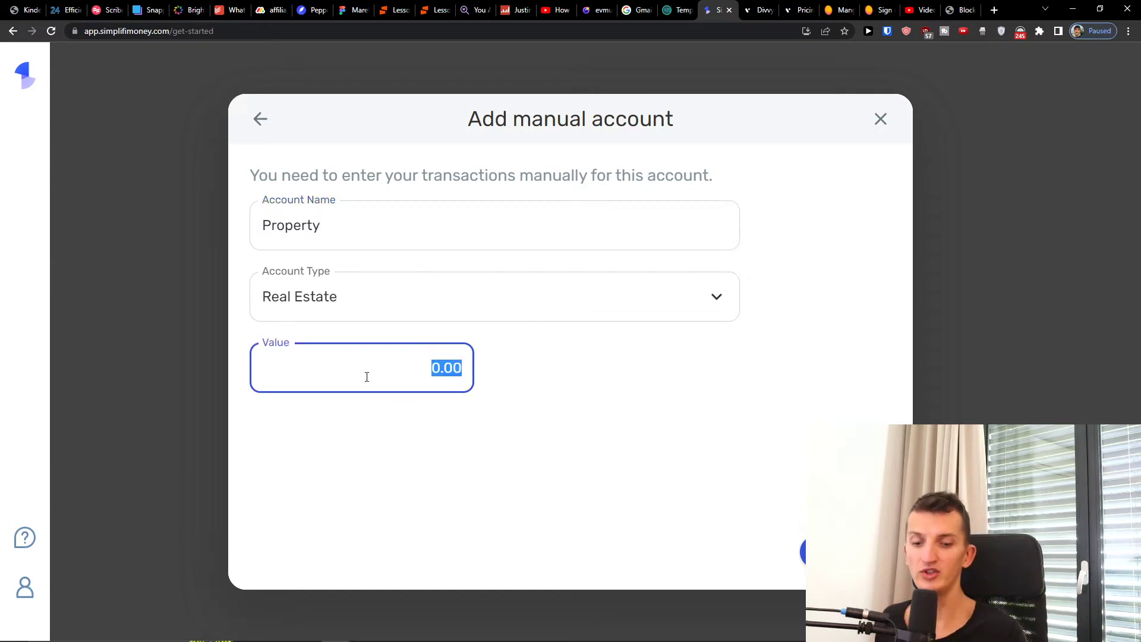
{"action": "type", "text": "25000"}
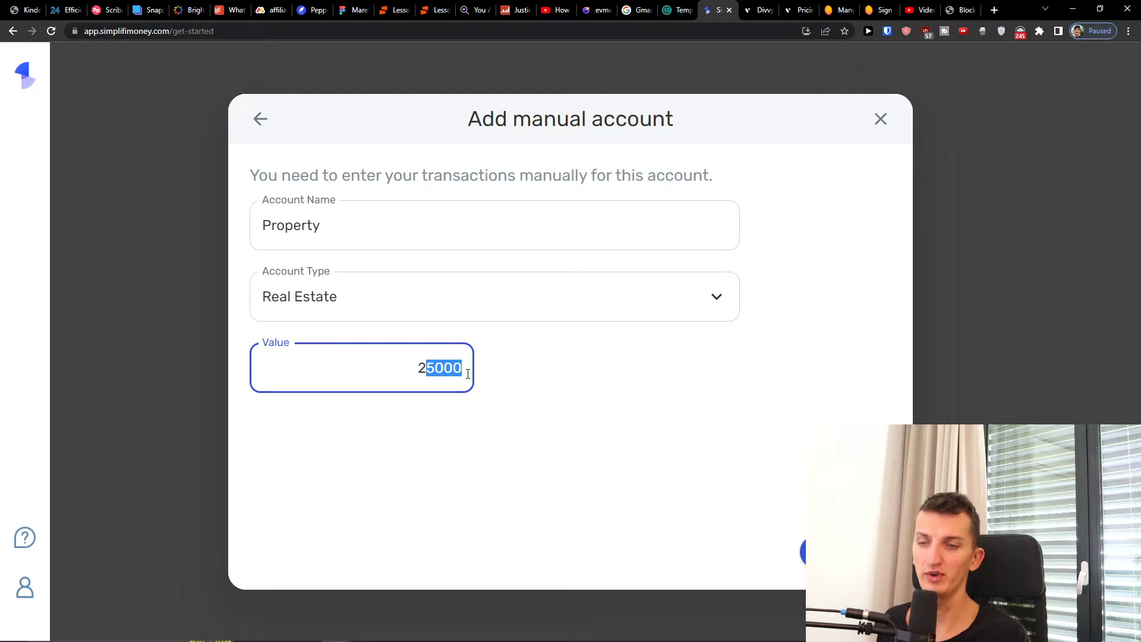
{"action": "type", "text": "3500"}
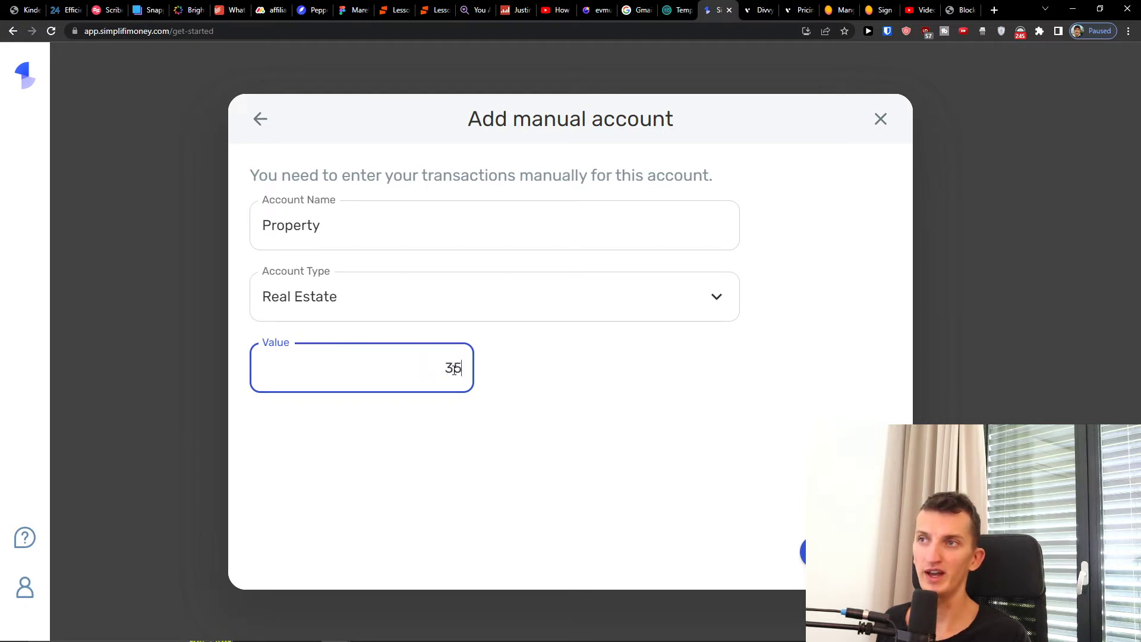
{"action": "left_click", "coordinate": [534, 415]}
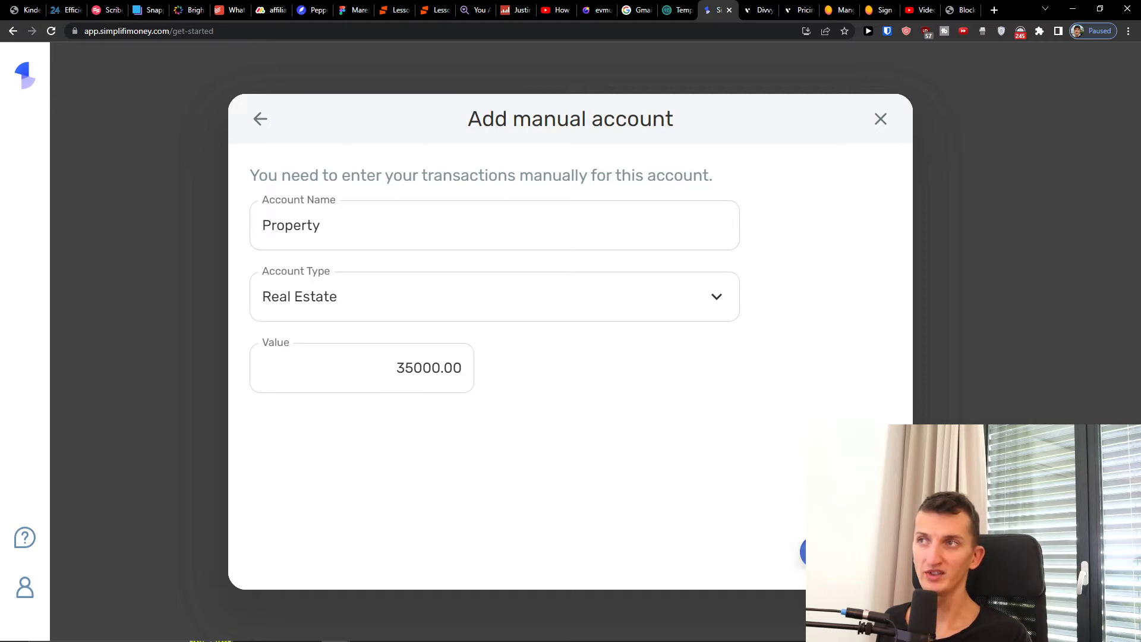
{"action": "left_click", "coordinate": [816, 552]}
Step: Start another manual account with the asset type Vehicle and name it "Car"
{"action": "left_click", "coordinate": [468, 450]}
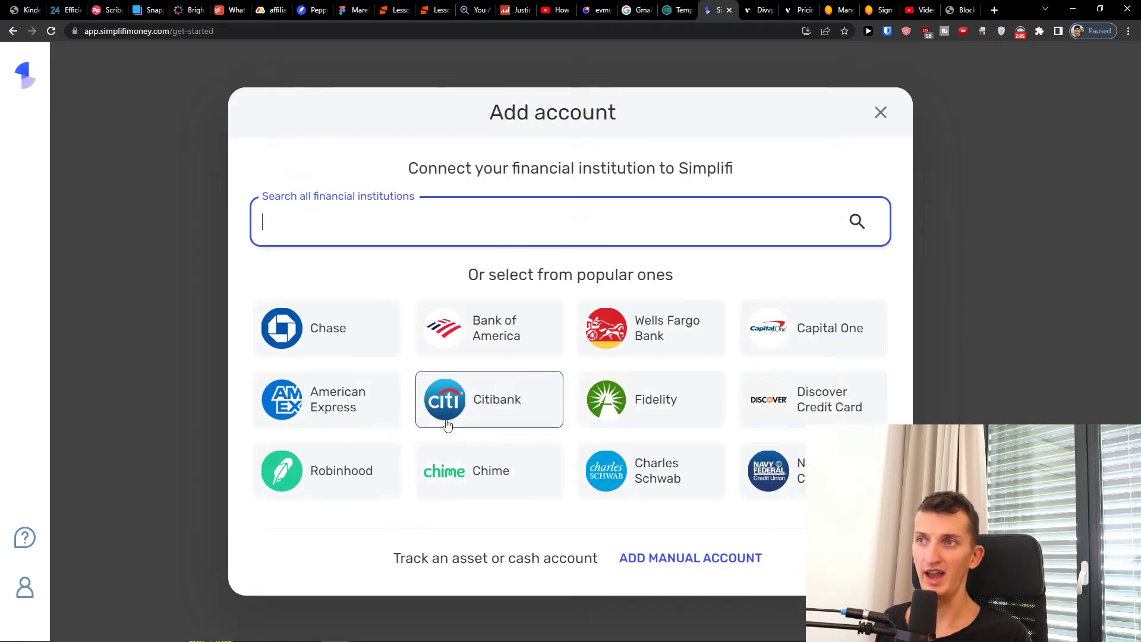
{"action": "left_click", "coordinate": [684, 560]}
{"action": "left_click", "coordinate": [466, 298]}
{"action": "mouse_move", "coordinate": [436, 373]}
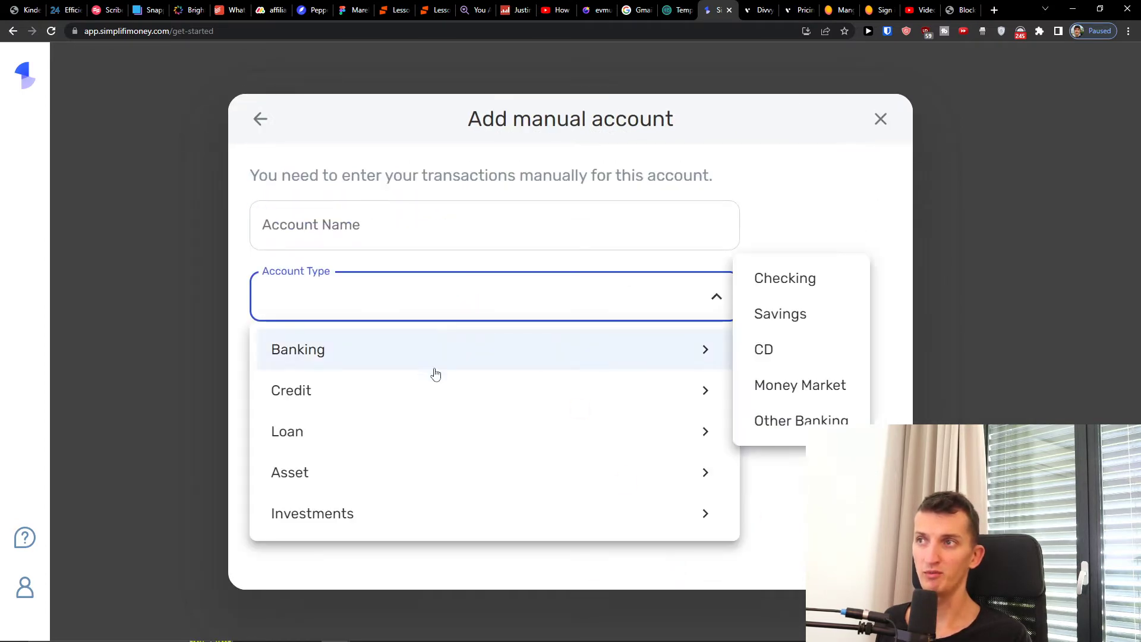
{"action": "mouse_move", "coordinate": [476, 473]}
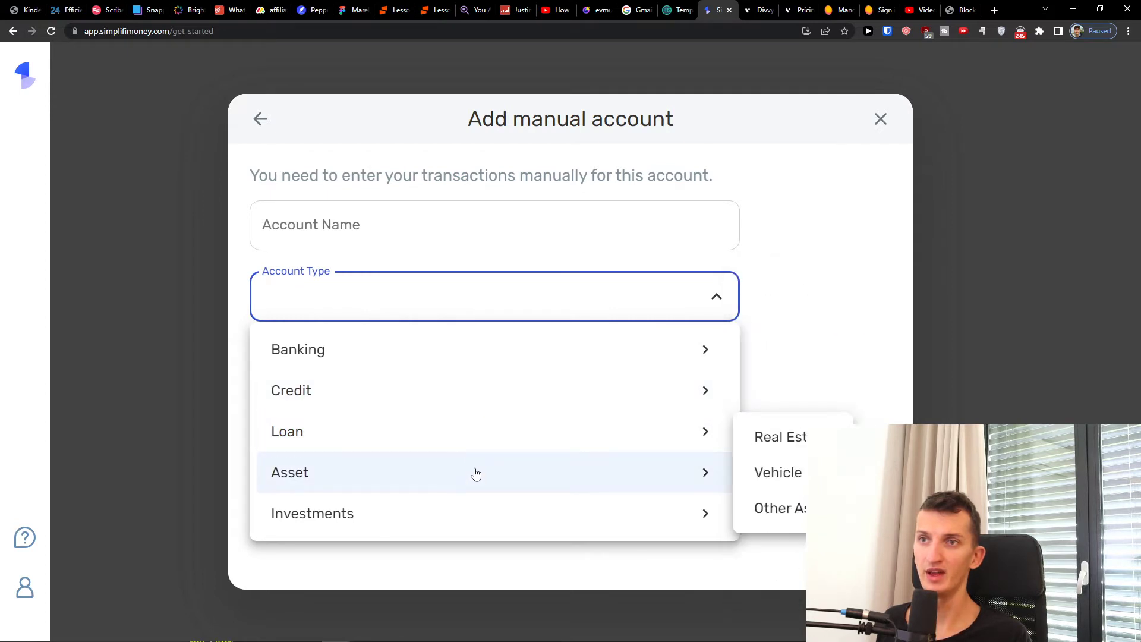
{"action": "mouse_move", "coordinate": [483, 514]}
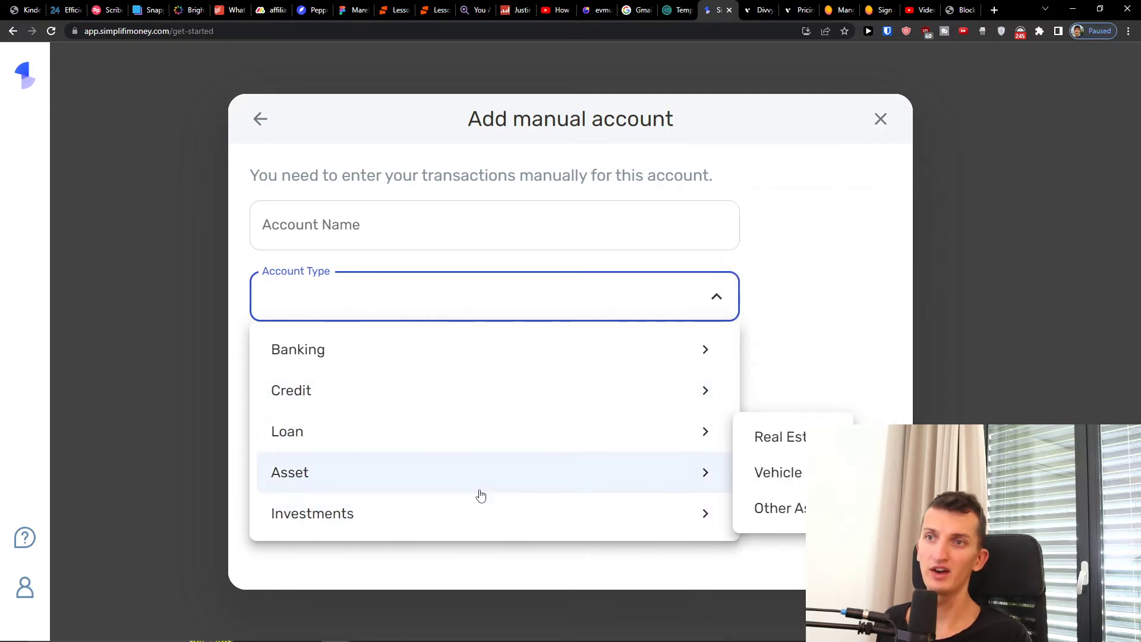
{"action": "left_click", "coordinate": [767, 472]}
{"action": "left_click", "coordinate": [363, 231]}
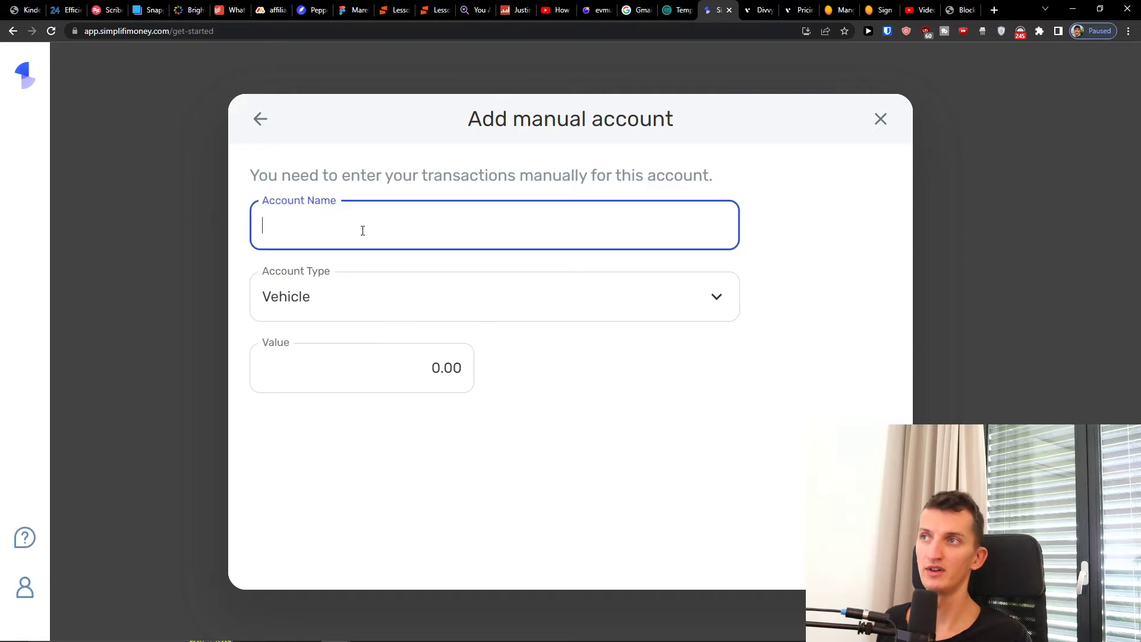
{"action": "type", "text": "Car"}
Step: Set the Car account's value to 45000 and save the account
{"action": "left_click", "coordinate": [367, 372]}
{"action": "type", "text": "45000"}
{"action": "left_click", "coordinate": [826, 553]}
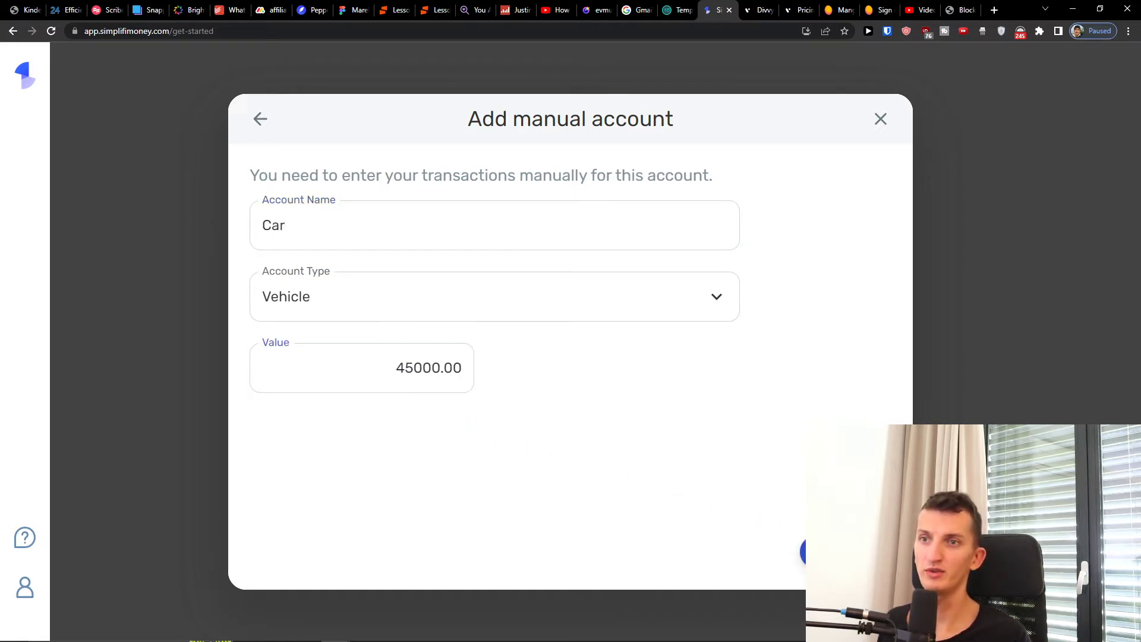
Step: Start another manual account and set its type to the Investments option Brokerage
{"action": "scroll", "coordinate": [499, 464], "scroll_direction": "down", "scroll_amount": 1}
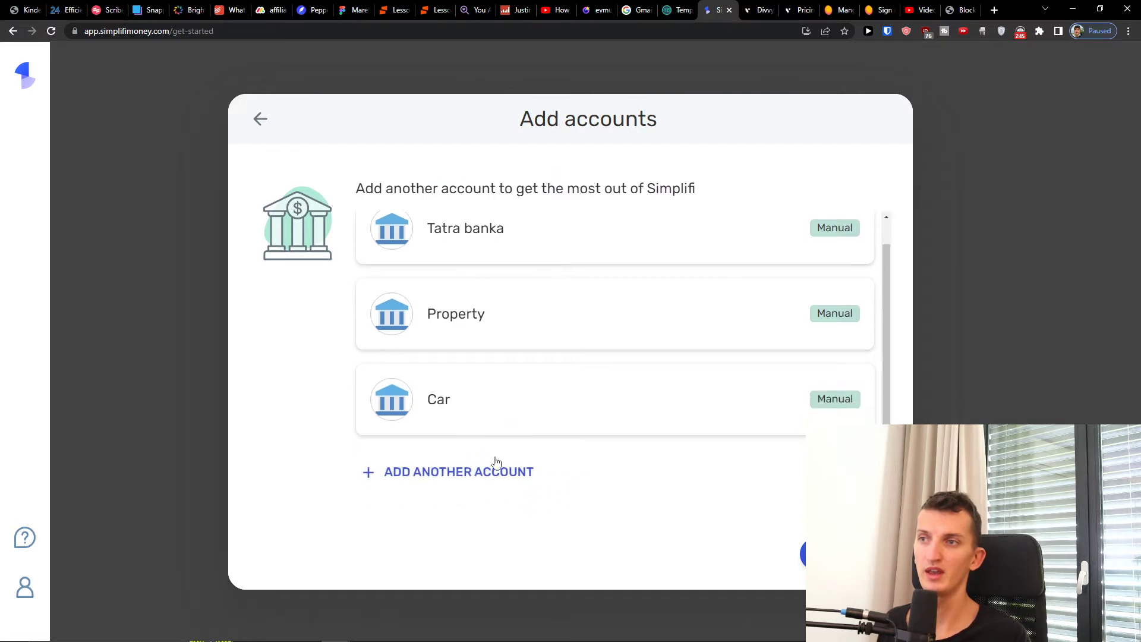
{"action": "left_click", "coordinate": [423, 472]}
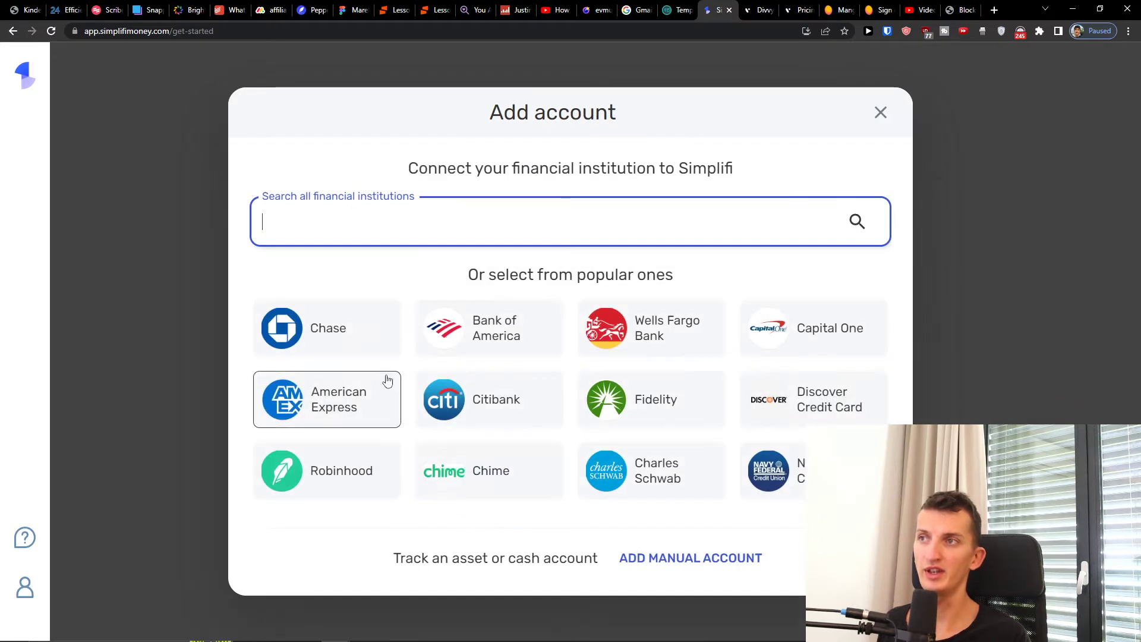
{"action": "left_click", "coordinate": [621, 557]}
{"action": "left_click", "coordinate": [404, 316]}
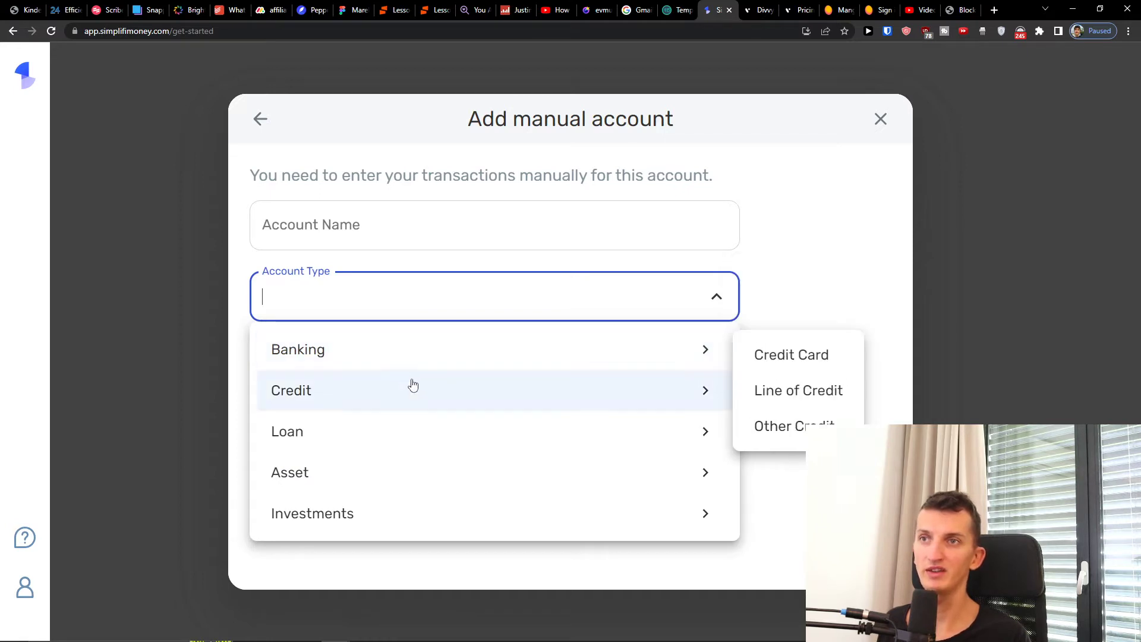
{"action": "mouse_move", "coordinate": [409, 430]}
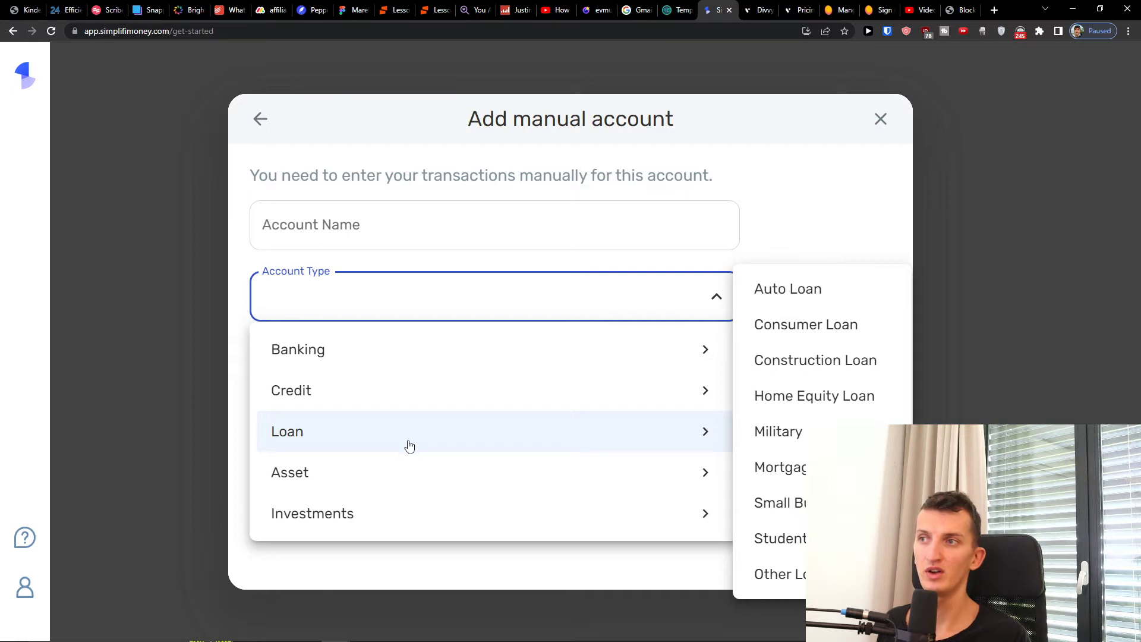
{"action": "mouse_move", "coordinate": [403, 509]}
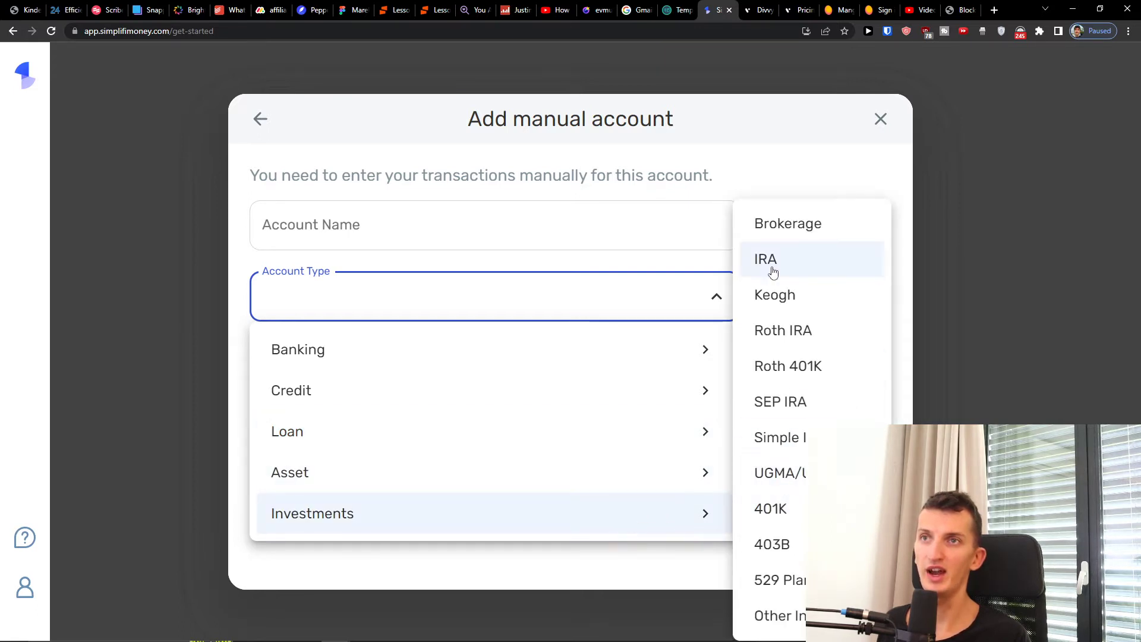
{"action": "left_click", "coordinate": [794, 232]}
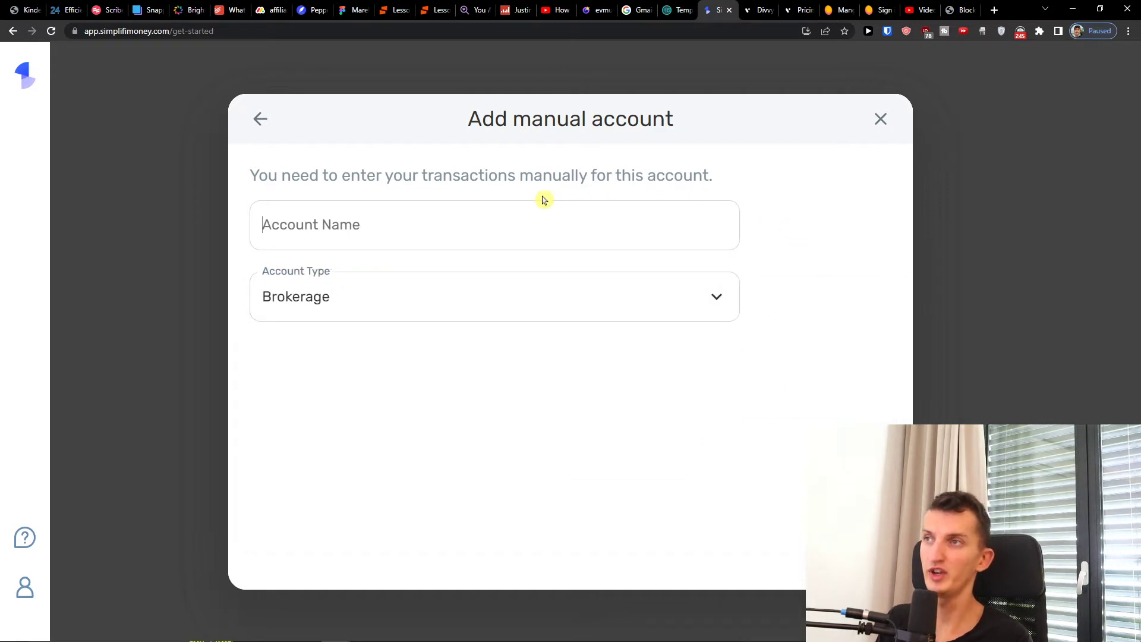
Step: Name the brokerage account "Trading" and save it
{"action": "left_click", "coordinate": [518, 240]}
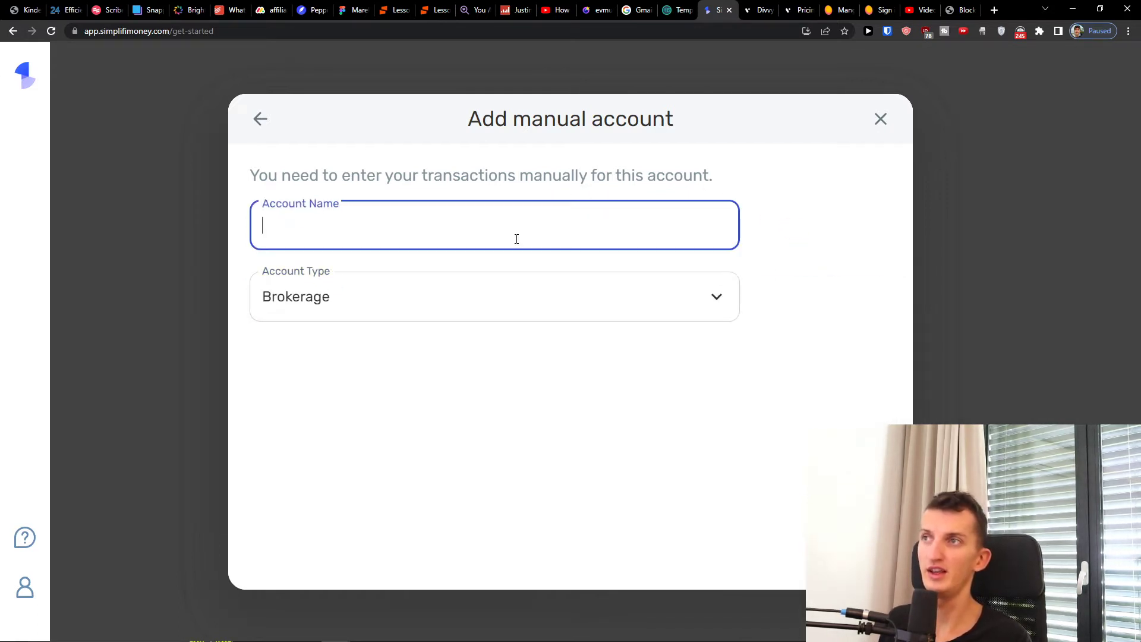
{"action": "type", "text": "Trading"}
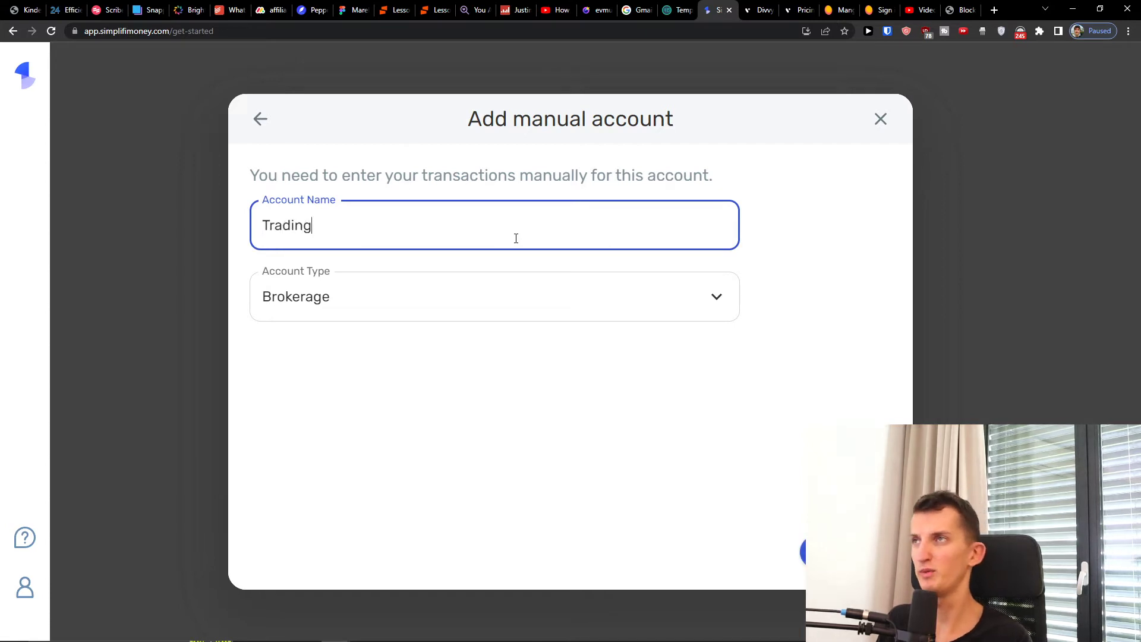
{"action": "left_click", "coordinate": [803, 552]}
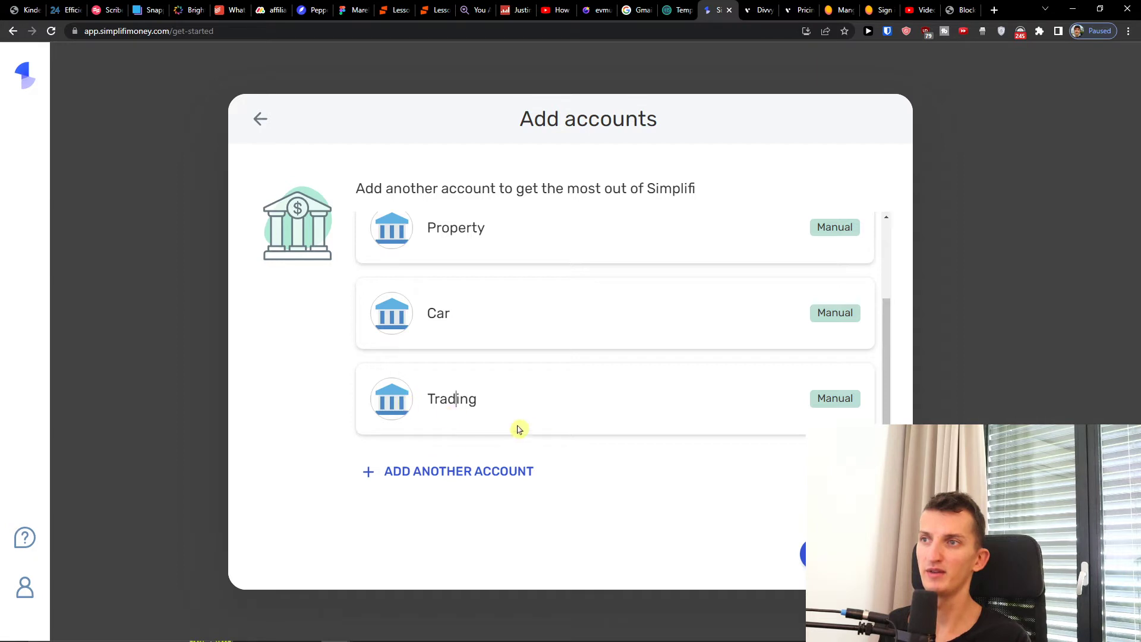
Step: Finish the account setup, passing the bills and transfers verification without connecting another account
{"action": "scroll", "coordinate": [820, 421], "scroll_direction": "up", "scroll_amount": 2}
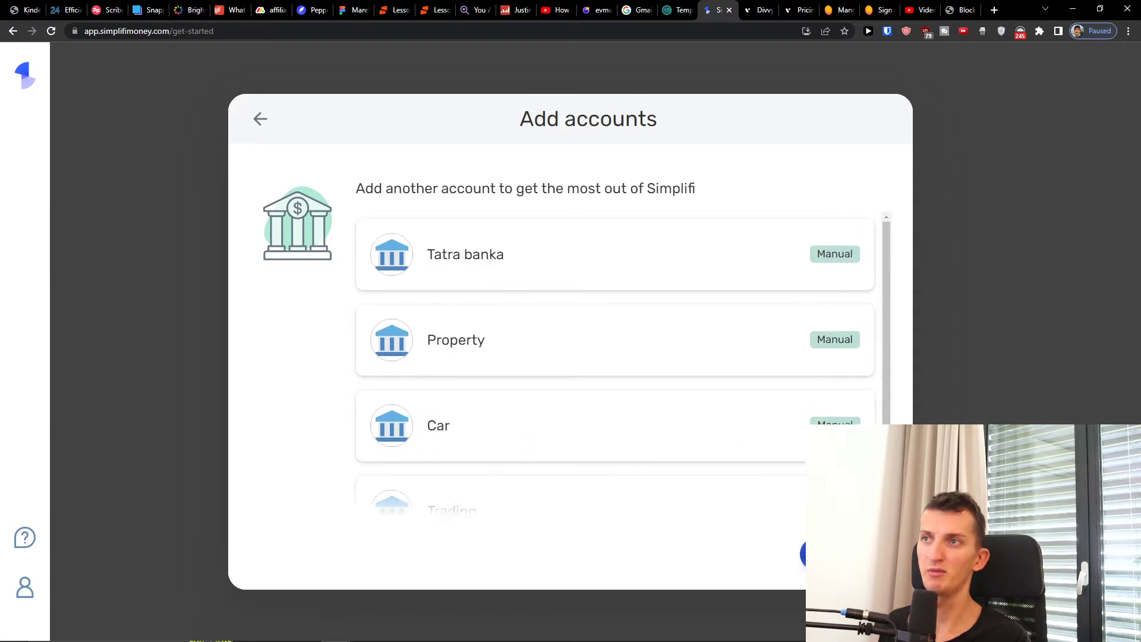
{"action": "left_click_drag", "start_coordinate": [344, 372], "coordinate": [788, 385]}
{"action": "left_click", "coordinate": [787, 385]}
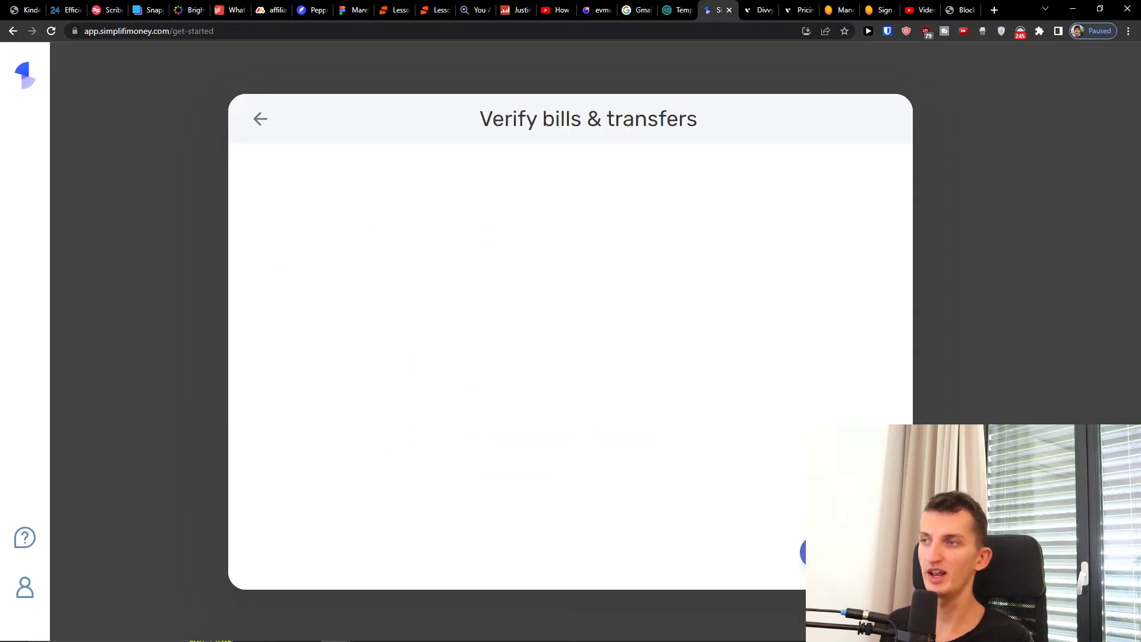
{"action": "left_click", "coordinate": [817, 553]}
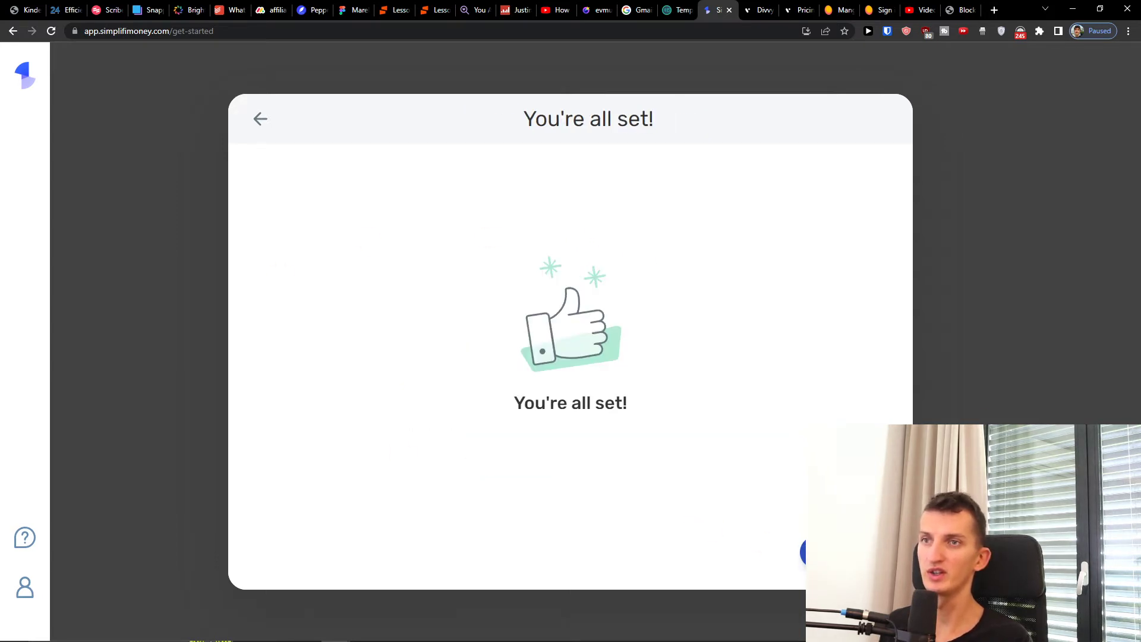
{"action": "left_click", "coordinate": [259, 118]}
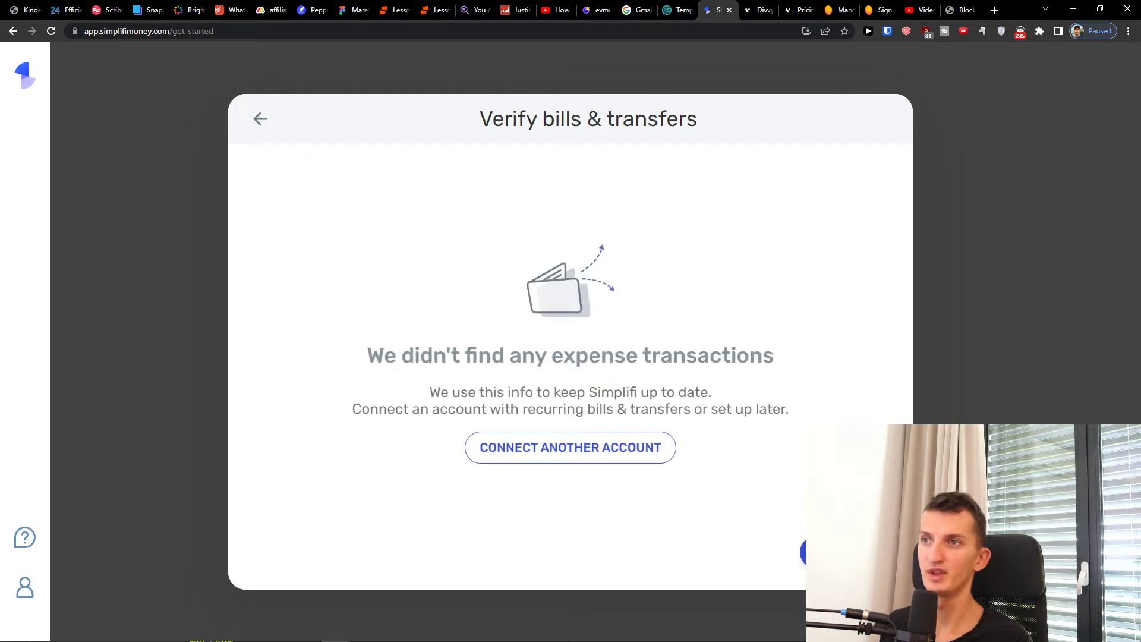
{"action": "left_click", "coordinate": [819, 553]}
{"action": "left_click", "coordinate": [819, 553]}
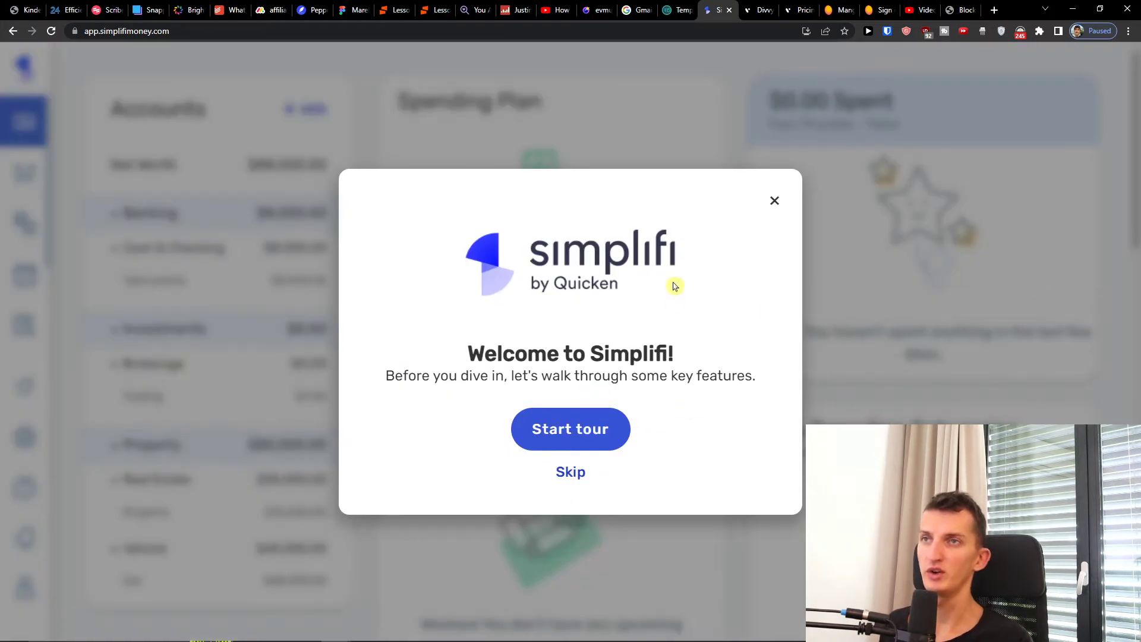
Step: Go through the four-step welcome tour and dismiss the coaching appointment offer
{"action": "left_click", "coordinate": [594, 422]}
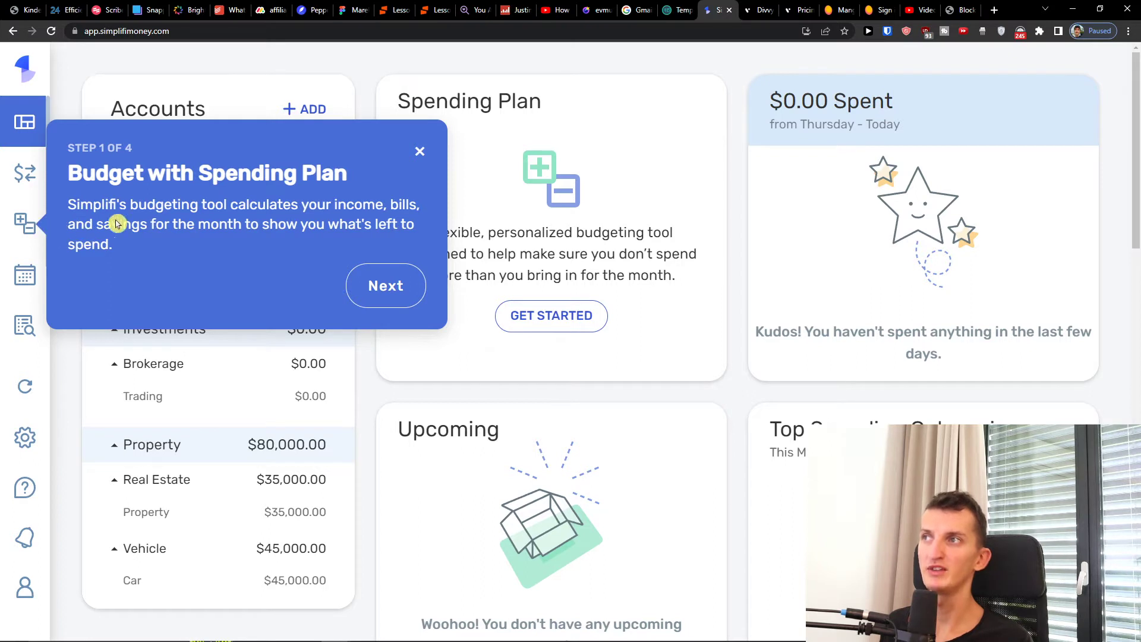
{"action": "left_click", "coordinate": [381, 284]}
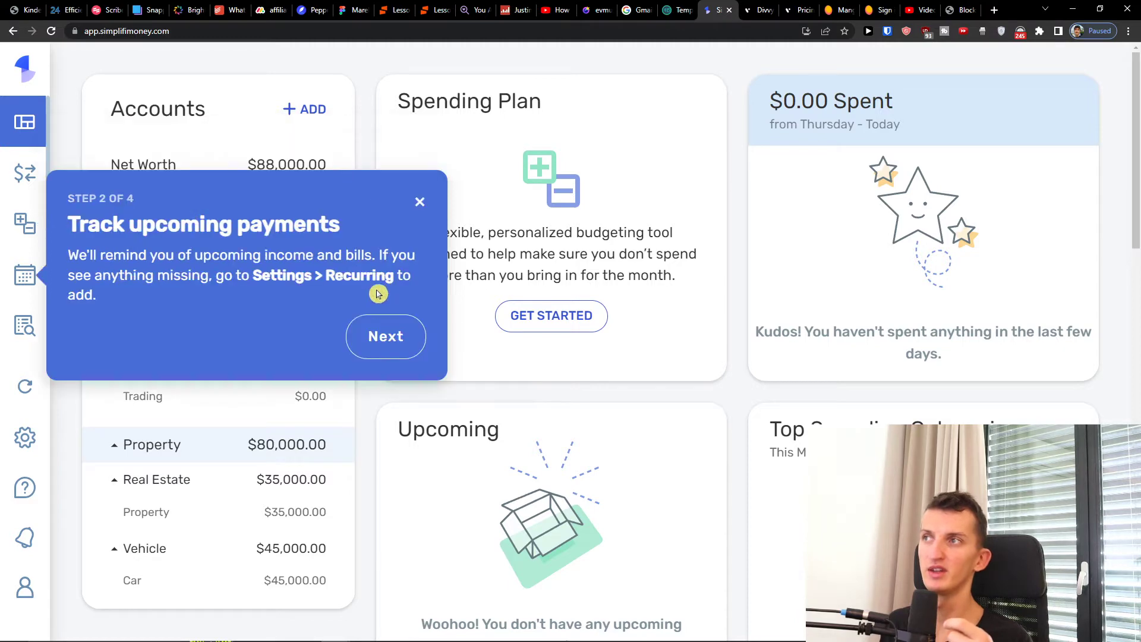
{"action": "left_click", "coordinate": [392, 348]}
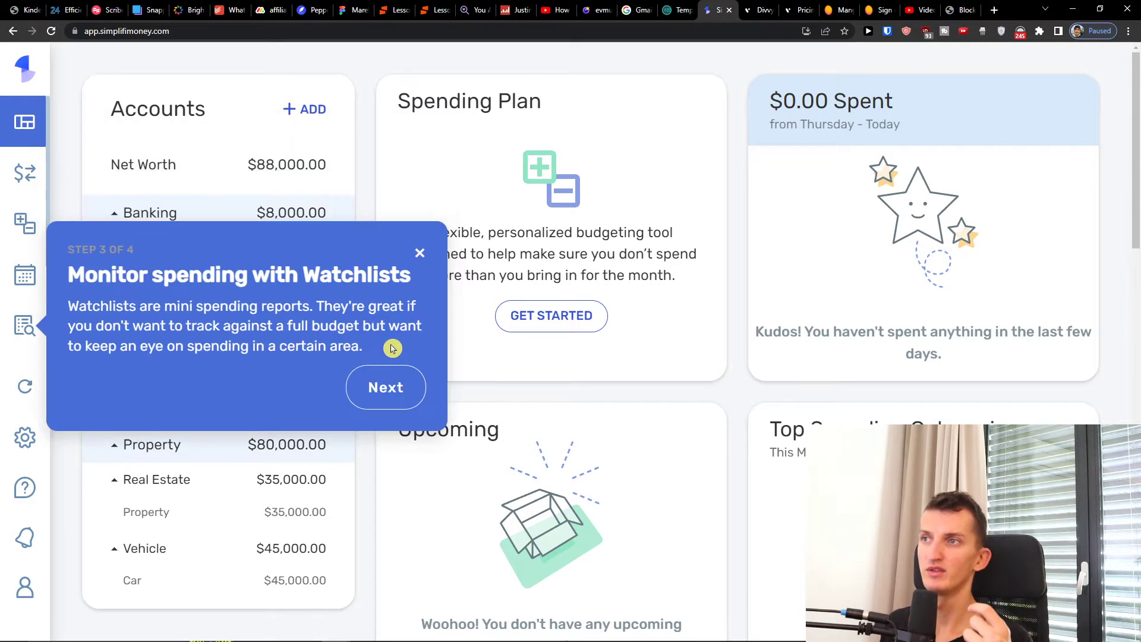
{"action": "left_click", "coordinate": [390, 392]}
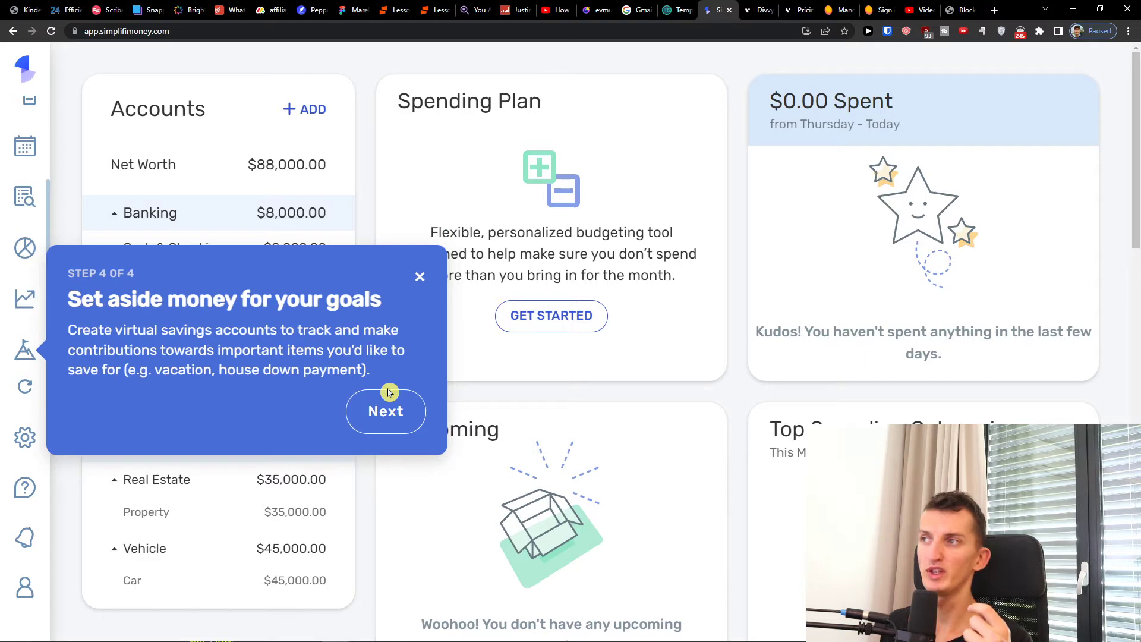
{"action": "left_click", "coordinate": [382, 418]}
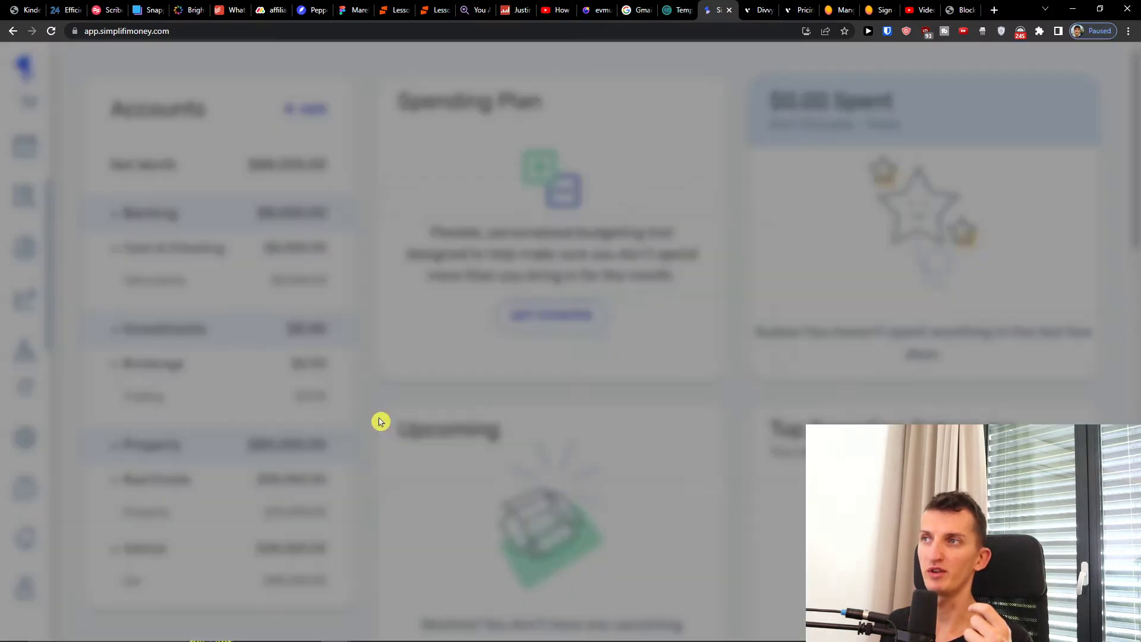
{"action": "left_click", "coordinate": [570, 453]}
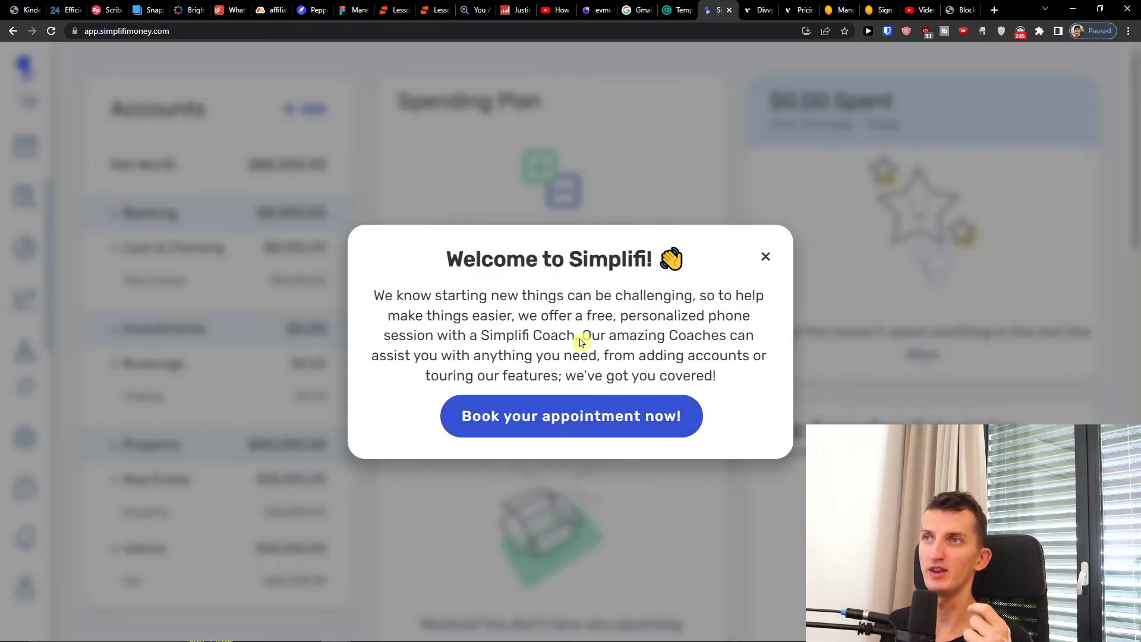
{"action": "left_click", "coordinate": [768, 259]}
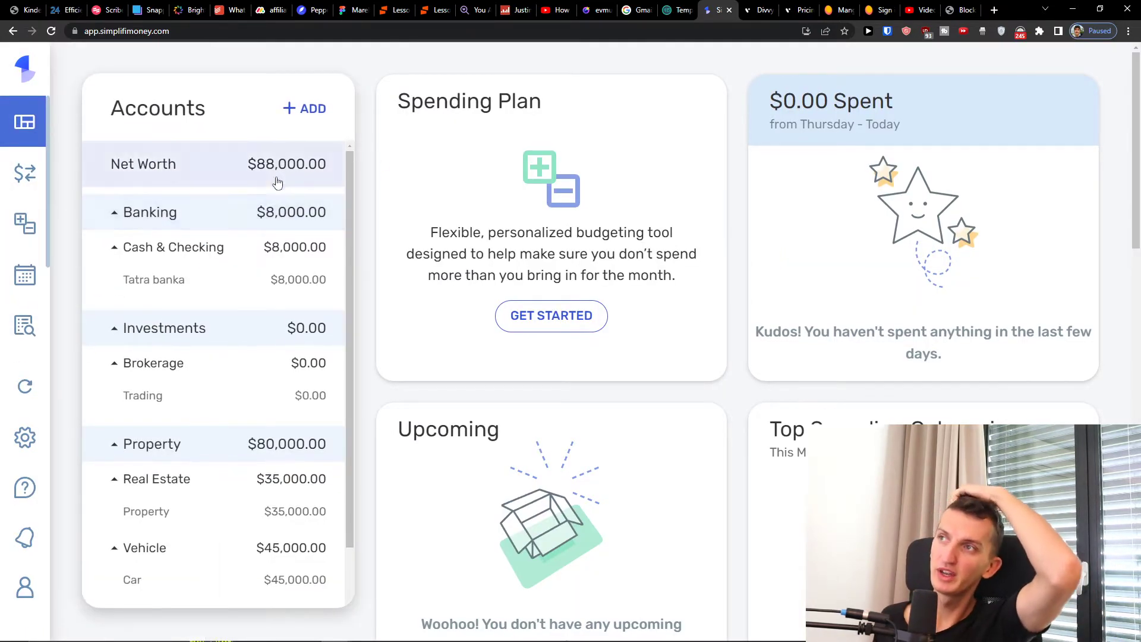
Step: Review the net worth and the banking, investment, property and loan sections in the dashboard's account list
{"action": "scroll", "coordinate": [253, 453], "scroll_direction": "down", "scroll_amount": 2}
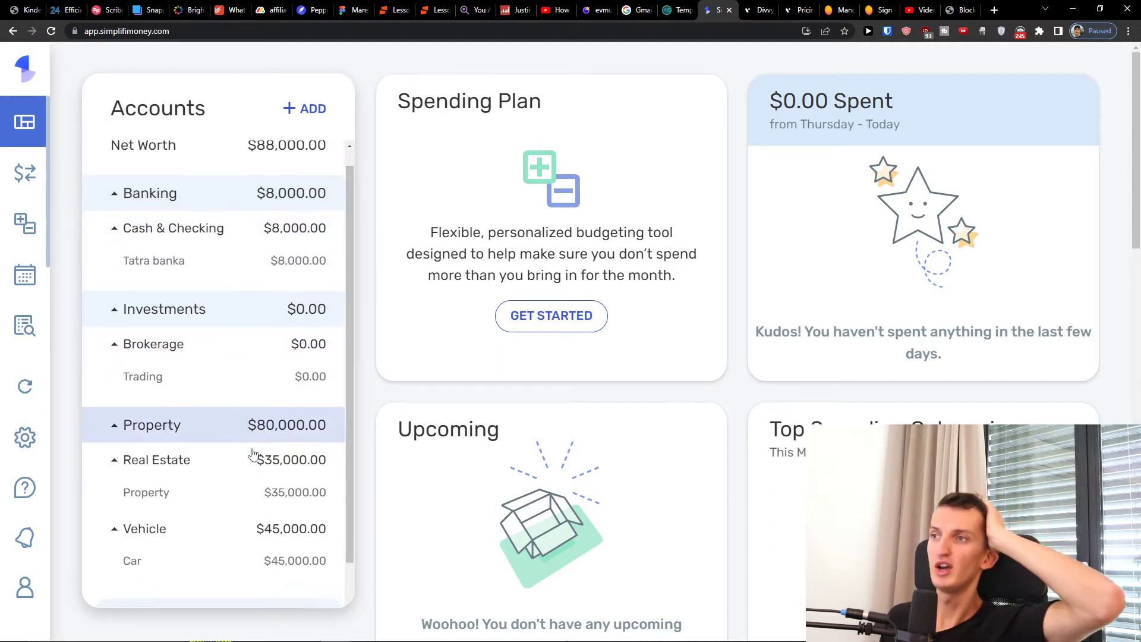
{"action": "scroll", "coordinate": [254, 454], "scroll_direction": "up", "scroll_amount": 2}
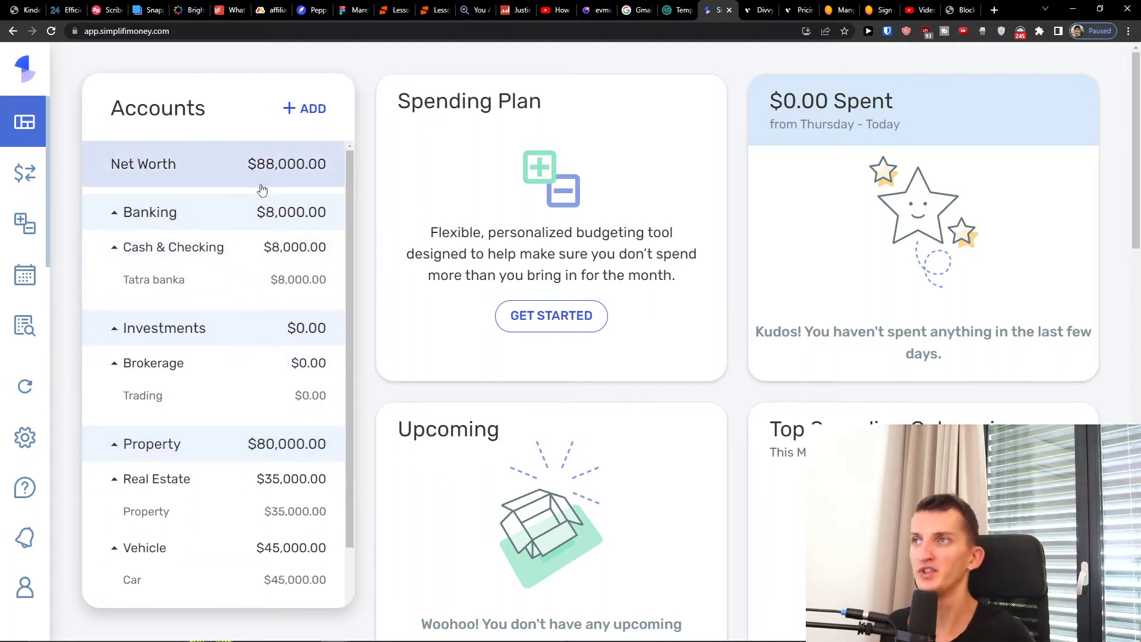
{"action": "scroll", "coordinate": [247, 273], "scroll_direction": "down", "scroll_amount": 2}
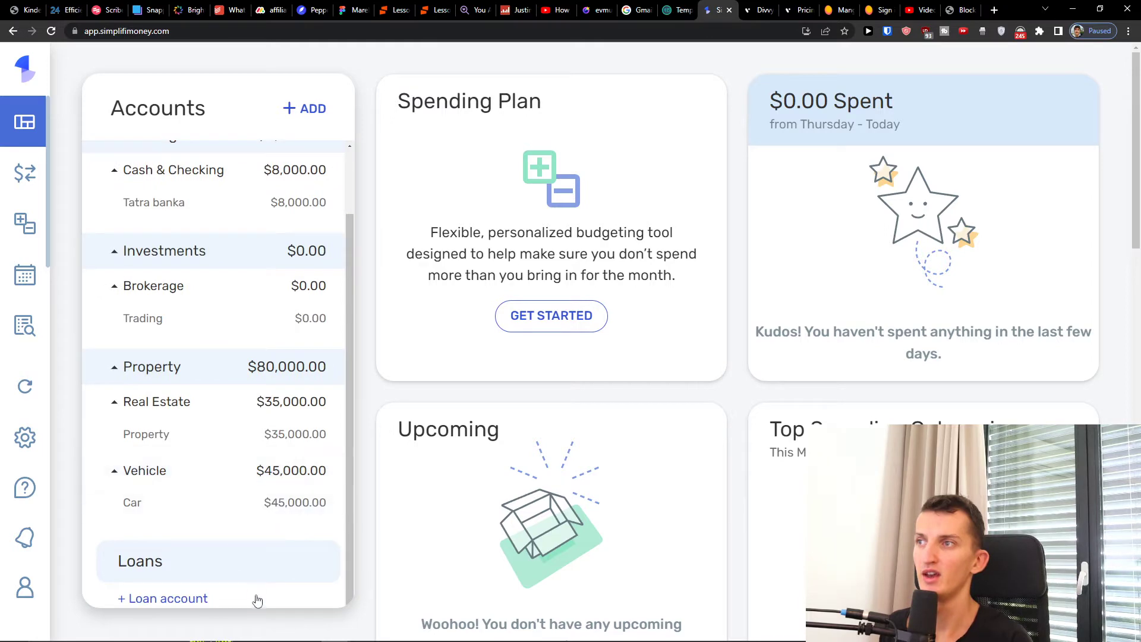
{"action": "scroll", "coordinate": [238, 555], "scroll_direction": "up", "scroll_amount": 2}
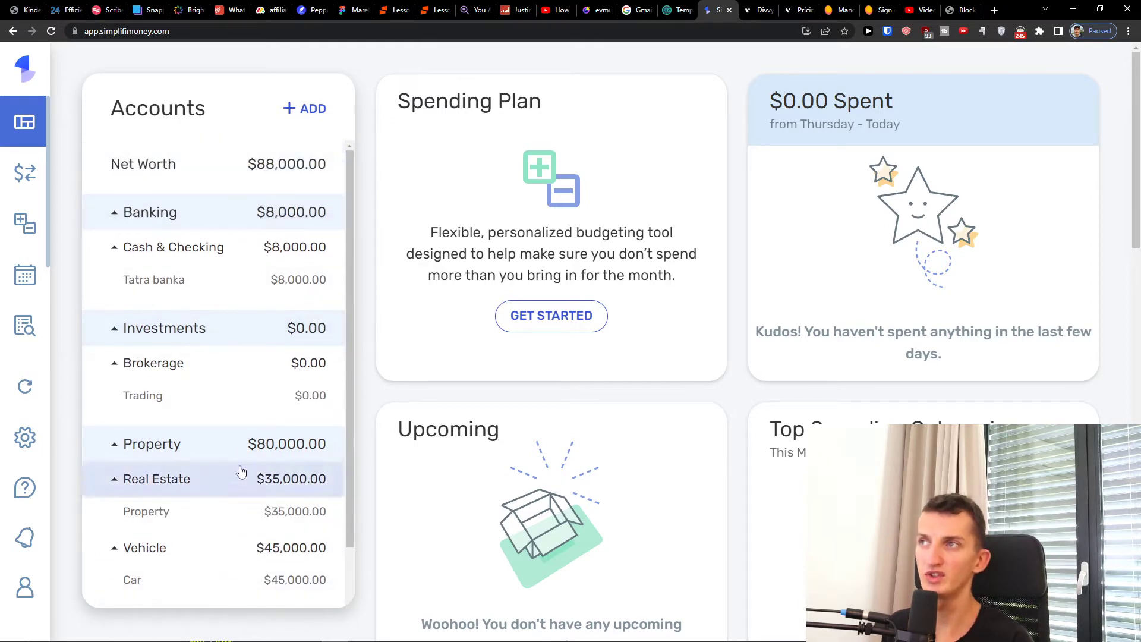
{"action": "scroll", "coordinate": [314, 256], "scroll_direction": "down", "scroll_amount": 2}
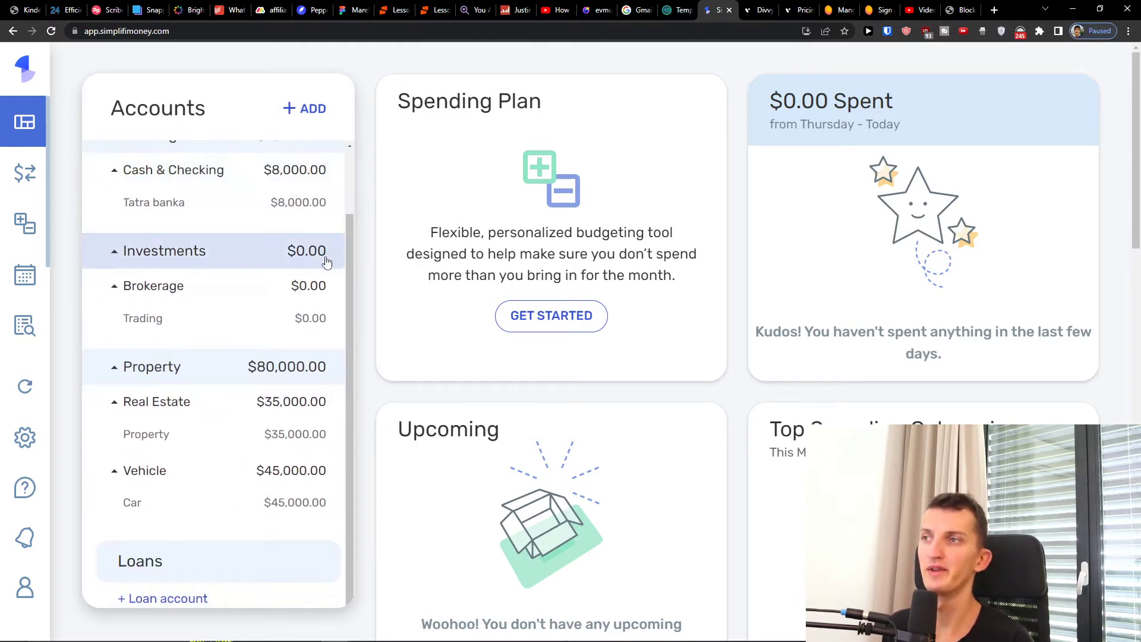
{"action": "scroll", "coordinate": [255, 445], "scroll_direction": "up", "scroll_amount": 2}
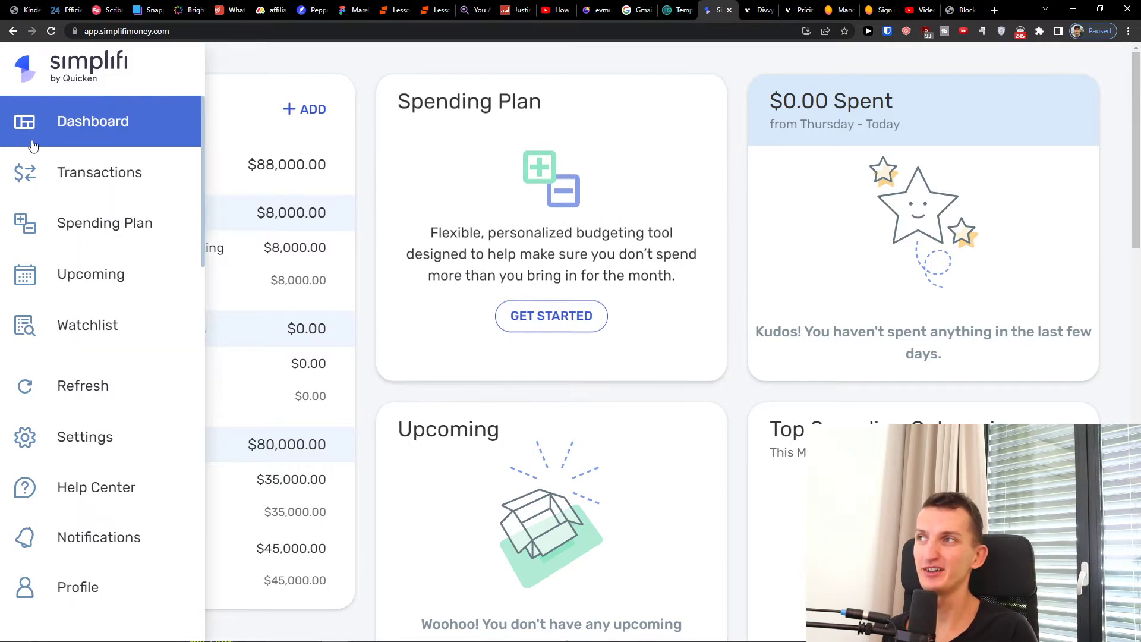
Step: Set up the Spending Plan and complete its three-step introduction to income, bills and savings
{"action": "left_click", "coordinate": [556, 321]}
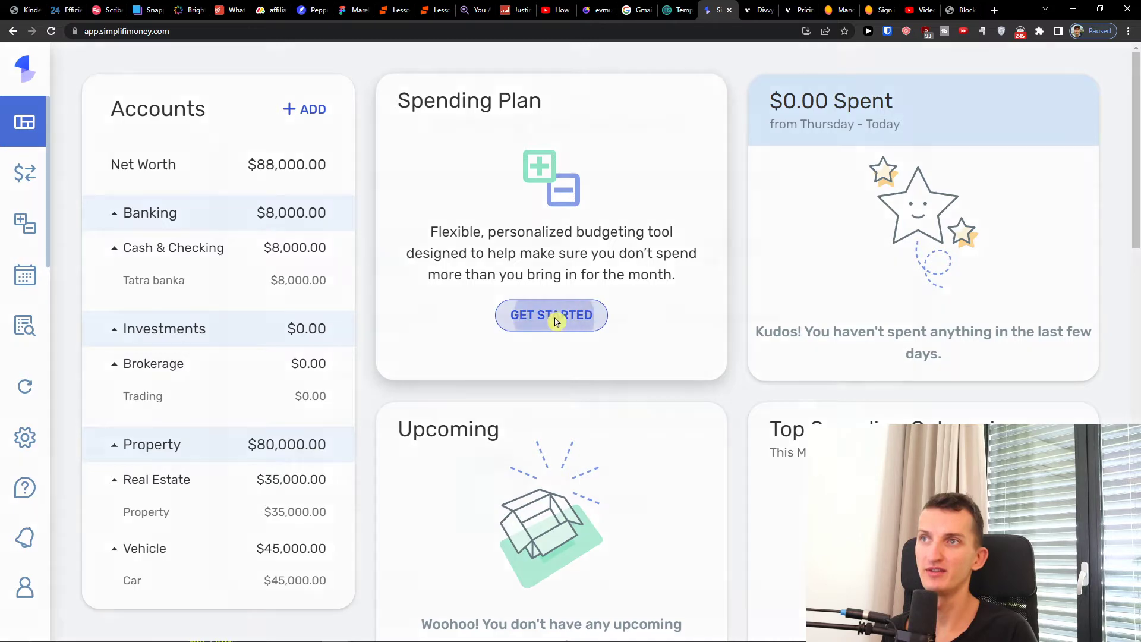
{"action": "left_click_drag", "start_coordinate": [358, 173], "coordinate": [496, 324]}
{"action": "left_click", "coordinate": [692, 328]}
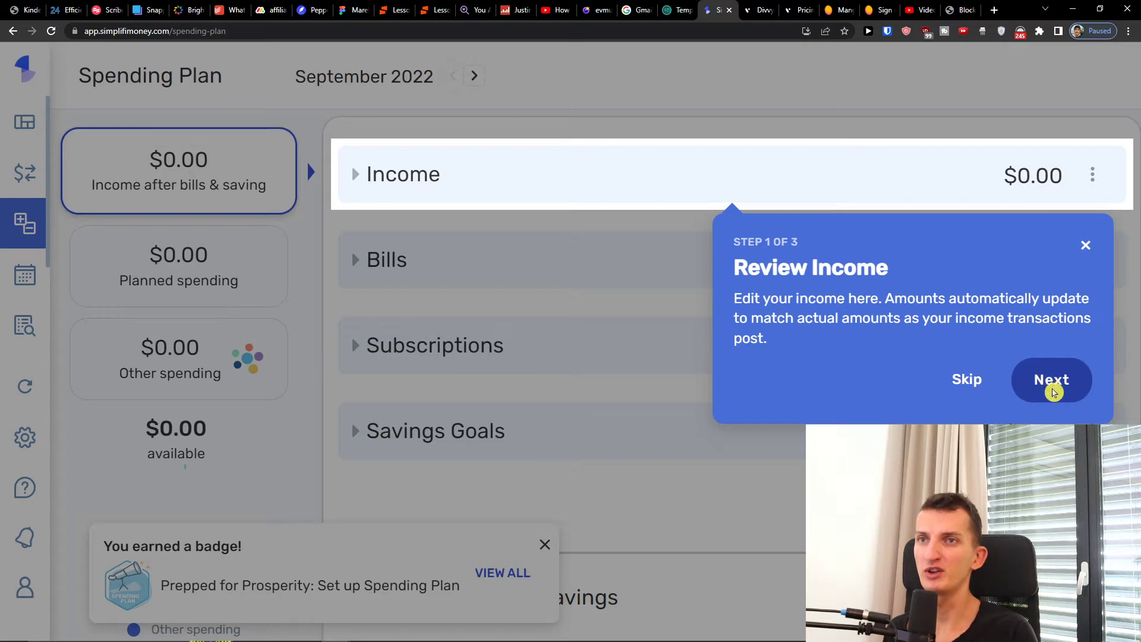
{"action": "left_click", "coordinate": [1052, 390]}
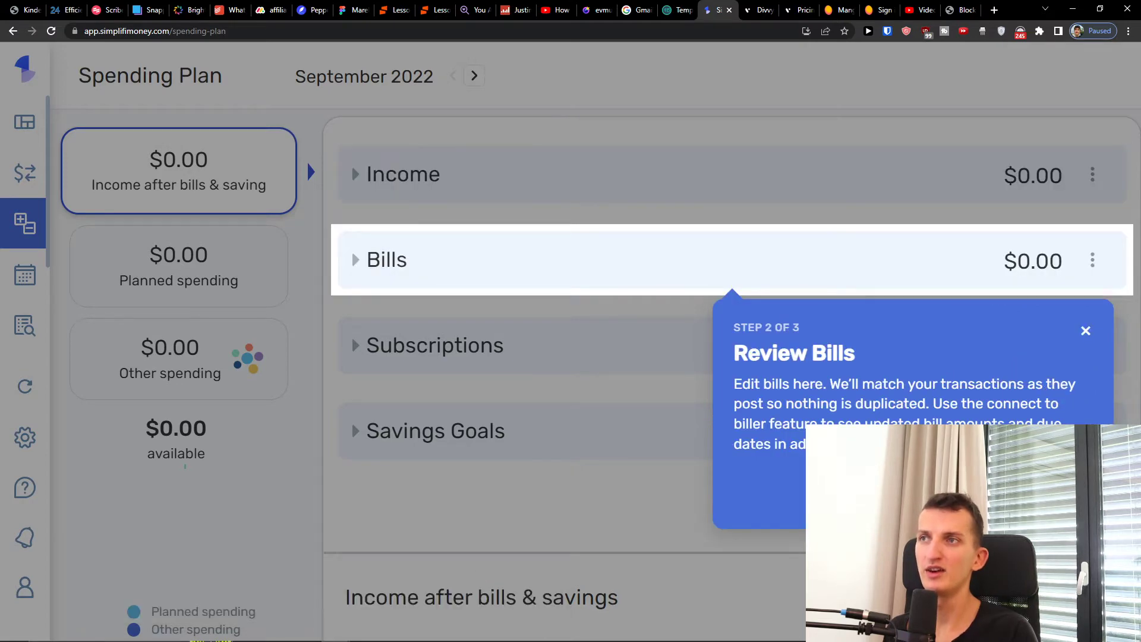
{"action": "left_click", "coordinate": [1058, 503]}
{"action": "left_click", "coordinate": [528, 495]}
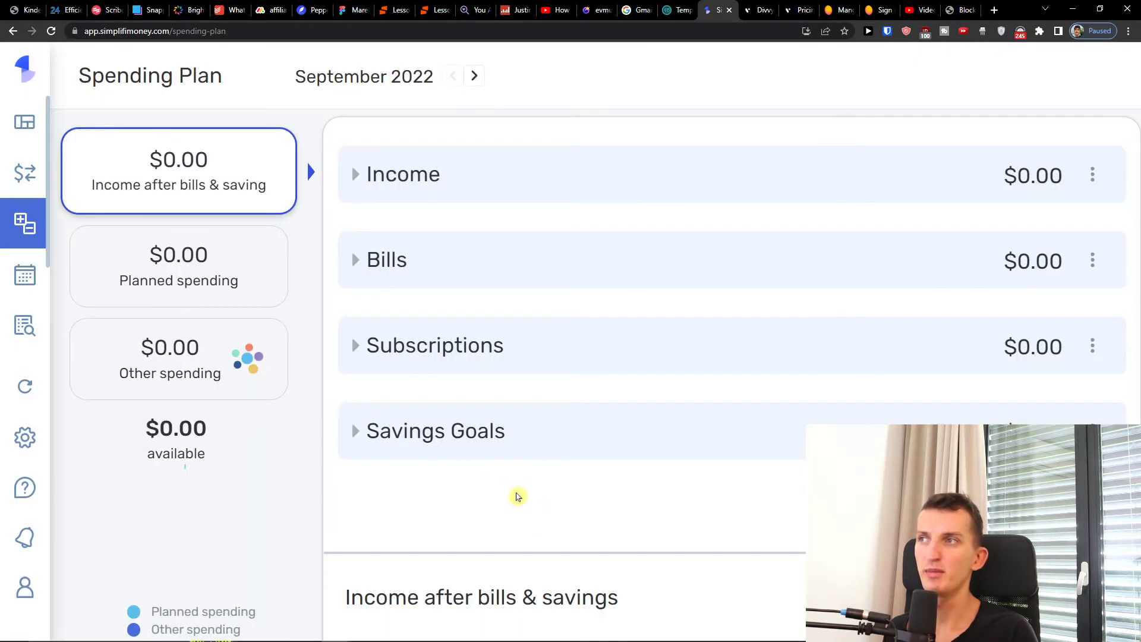
Step: Start a manual recurring income entry in the Spending Plan and name it "Youtube income"
{"action": "left_click", "coordinate": [355, 176]}
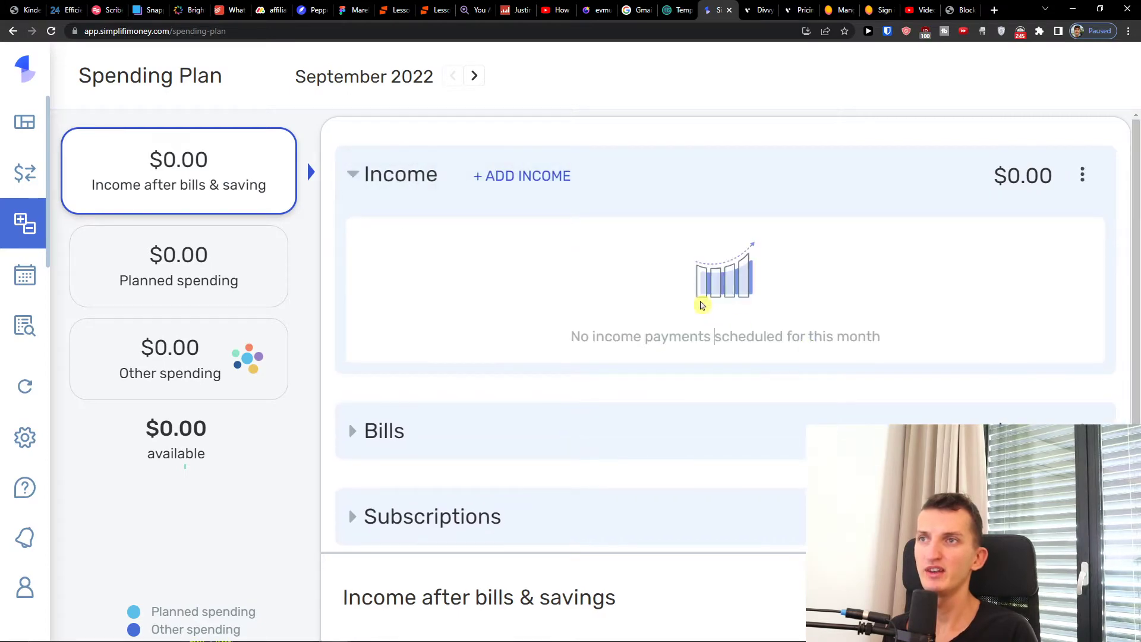
{"action": "left_click", "coordinate": [486, 178]}
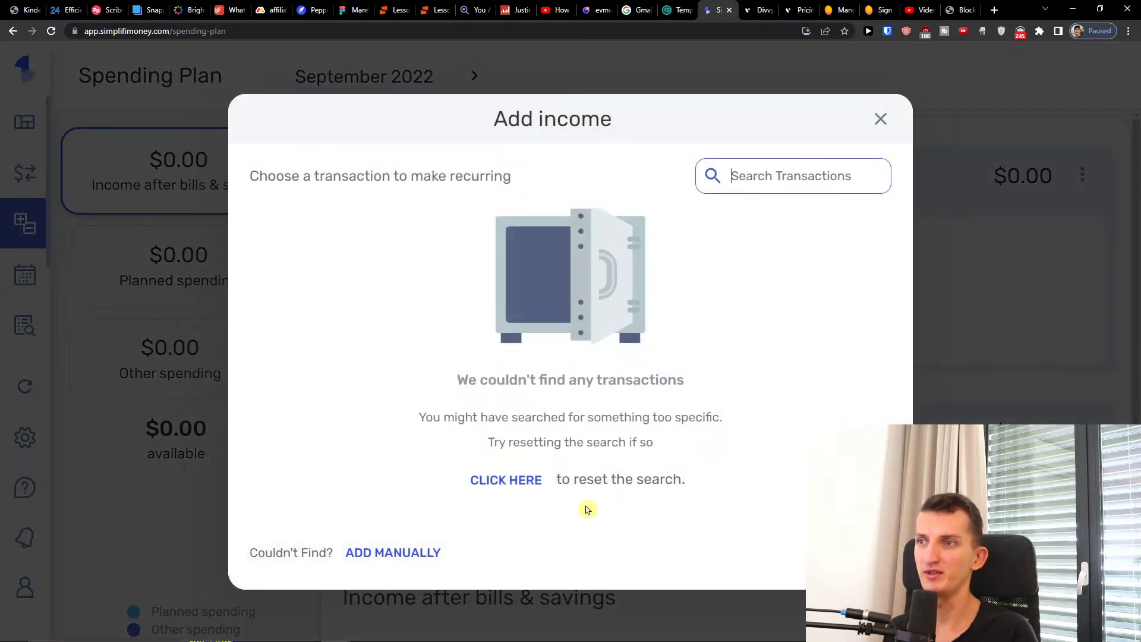
{"action": "left_click", "coordinate": [373, 557]}
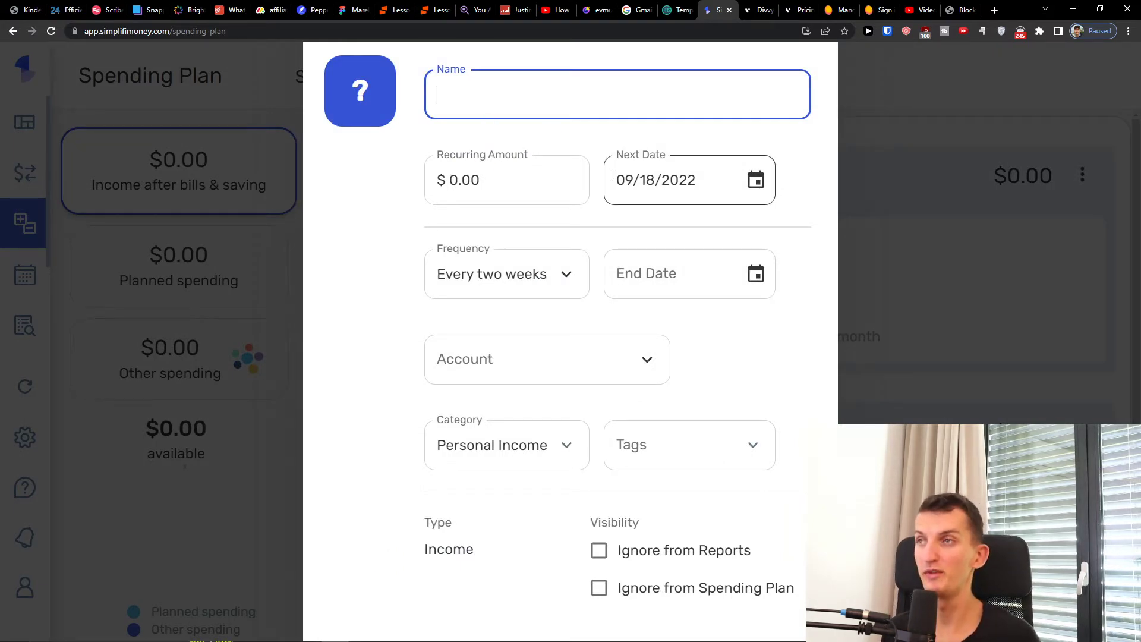
{"action": "type", "text": "Youtube income"}
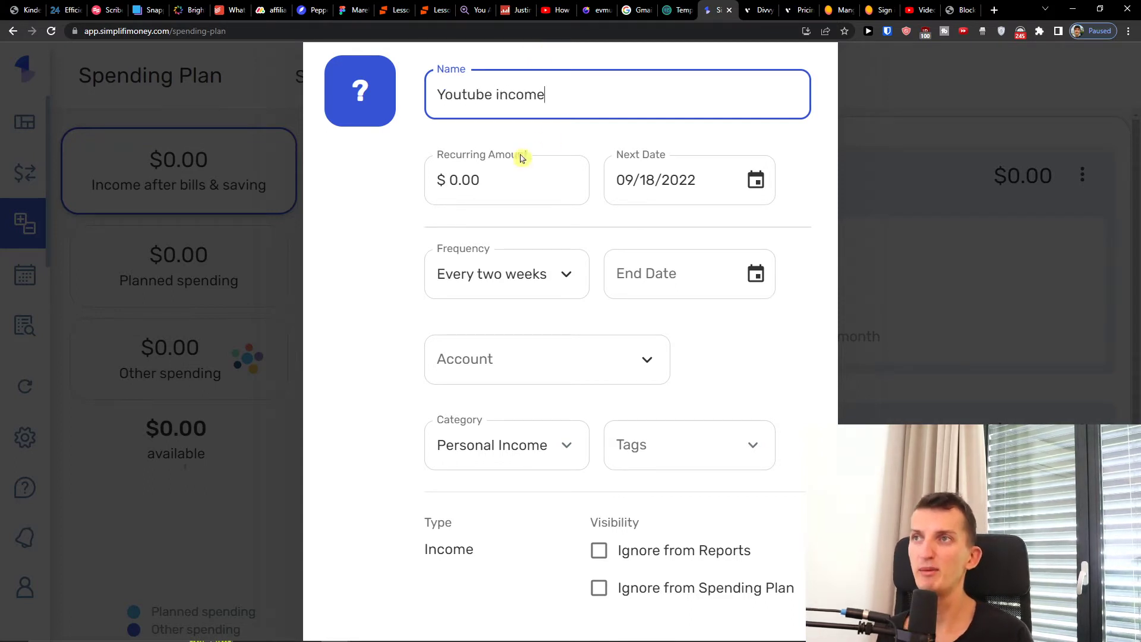
{"action": "left_click", "coordinate": [510, 167]}
{"action": "type", "text": "4"}
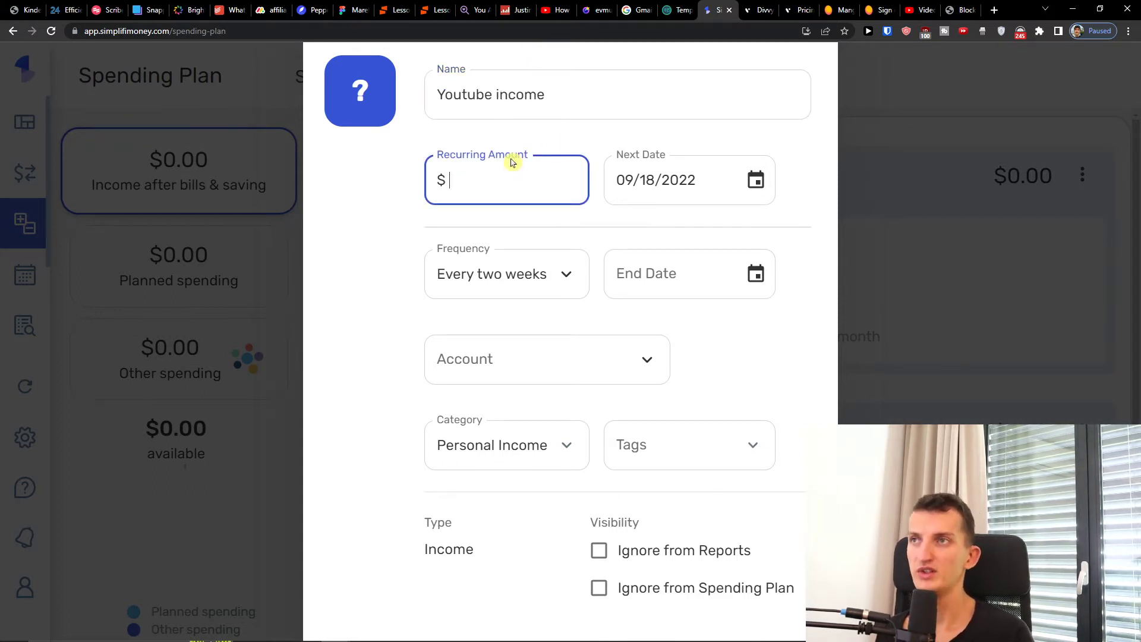
{"action": "type", "text": "0000"}
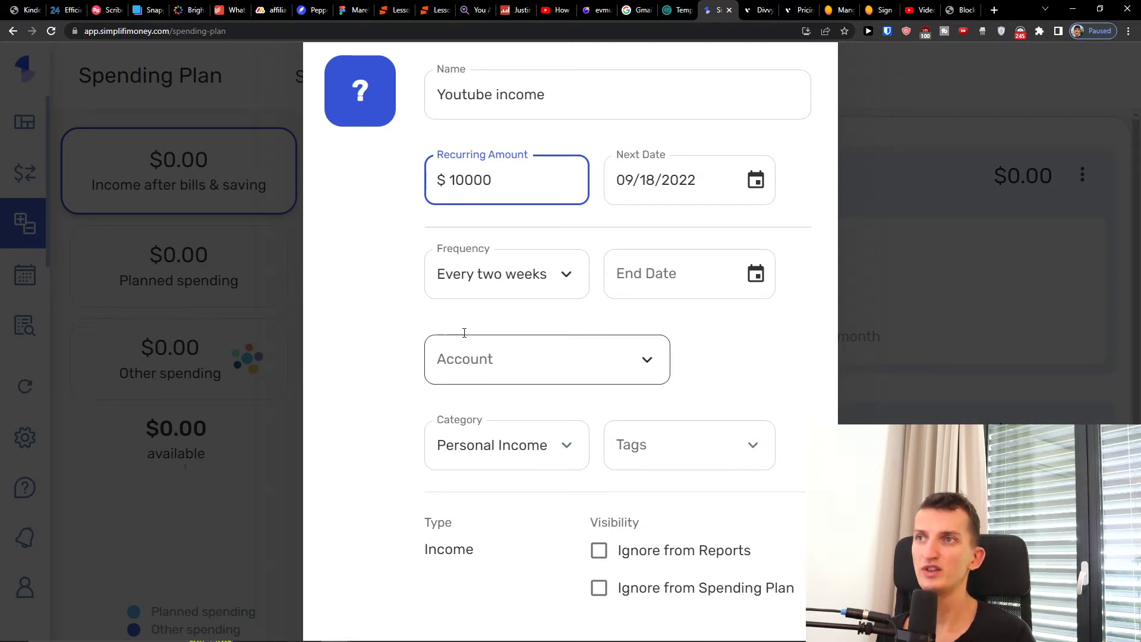
{"action": "left_click", "coordinate": [466, 286]}
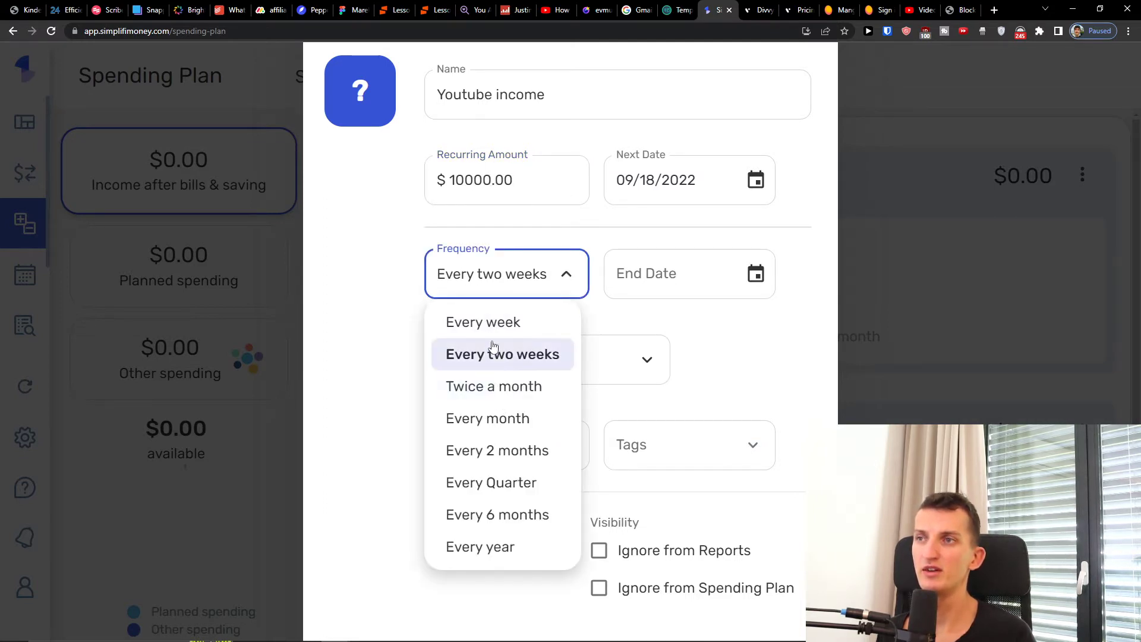
{"action": "left_click", "coordinate": [492, 421]}
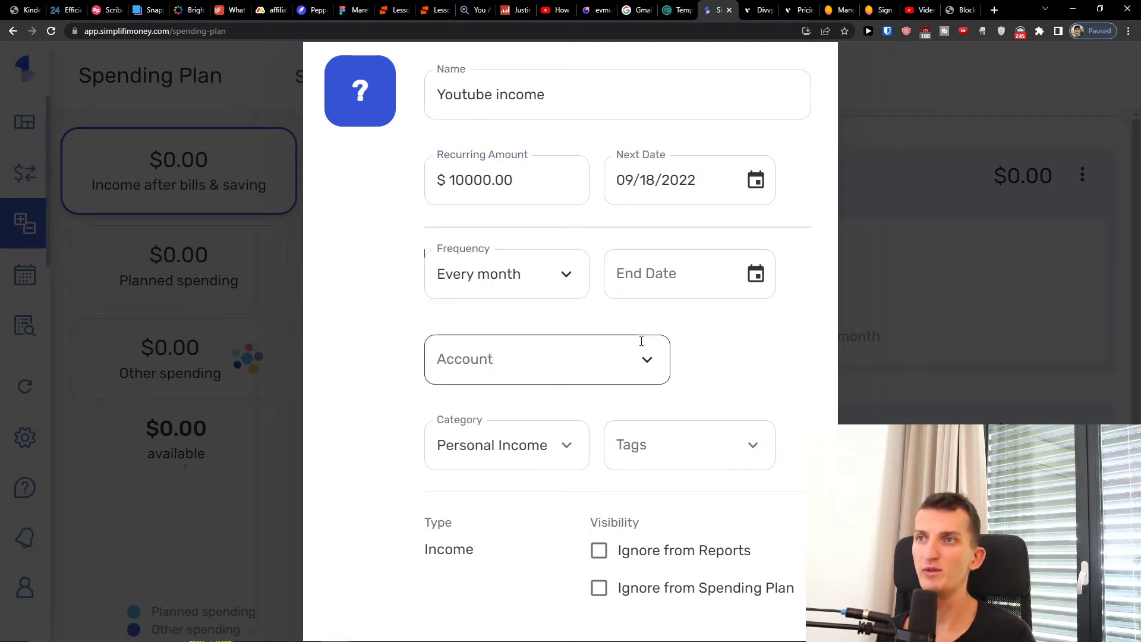
{"action": "left_click", "coordinate": [576, 364]}
{"action": "left_click", "coordinate": [484, 472]}
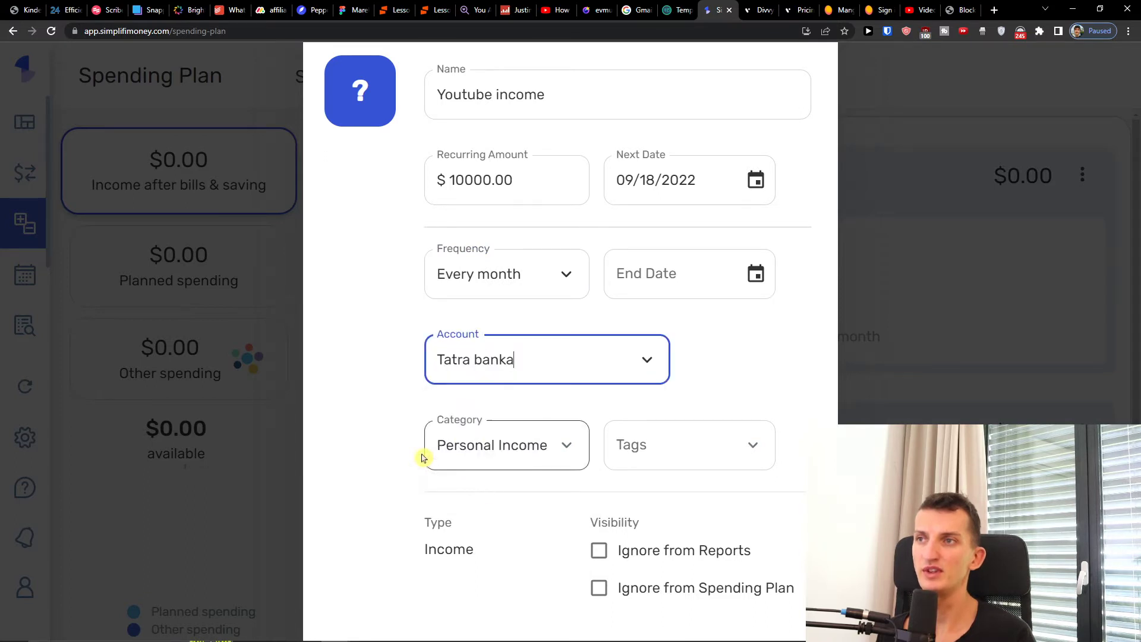
{"action": "left_click", "coordinate": [452, 447]}
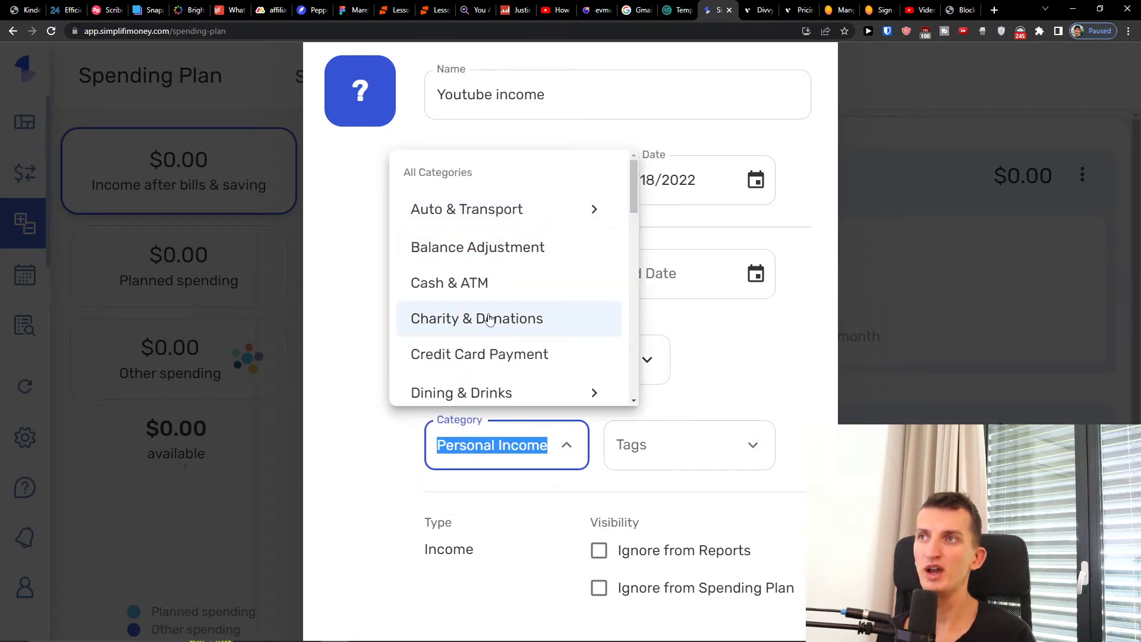
{"action": "scroll", "coordinate": [484, 315], "scroll_direction": "down", "scroll_amount": 3}
{"action": "scroll", "coordinate": [484, 315], "scroll_direction": "up", "scroll_amount": 3}
{"action": "left_click", "coordinate": [348, 342]}
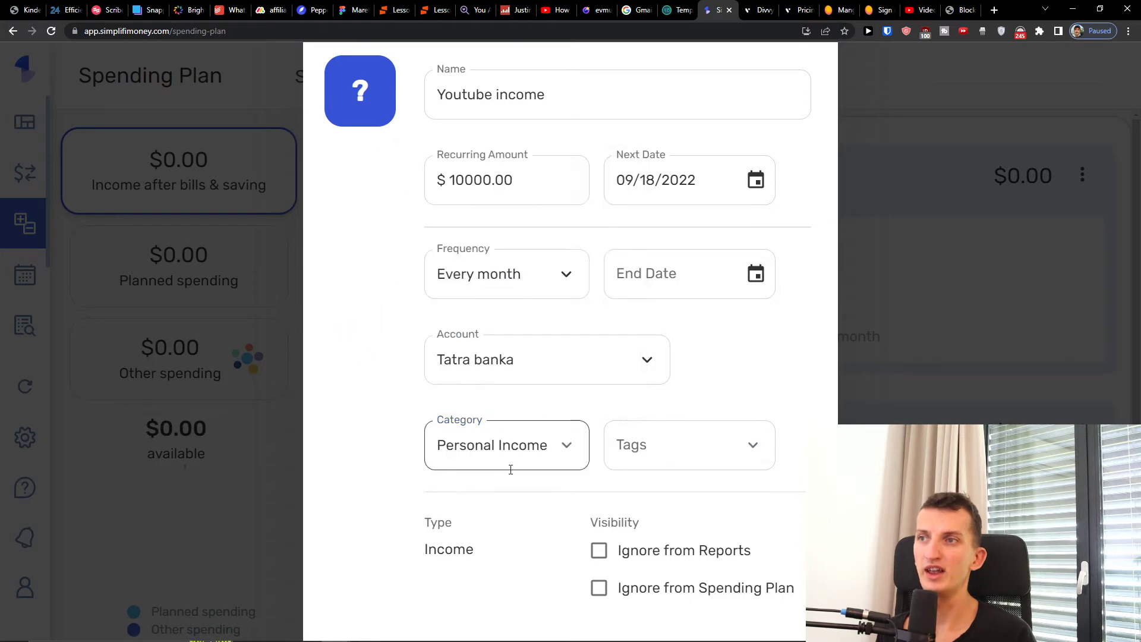
{"action": "left_click", "coordinate": [530, 445]}
{"action": "mouse_move", "coordinate": [509, 220]}
{"action": "scroll", "coordinate": [511, 229], "scroll_direction": "down", "scroll_amount": 3}
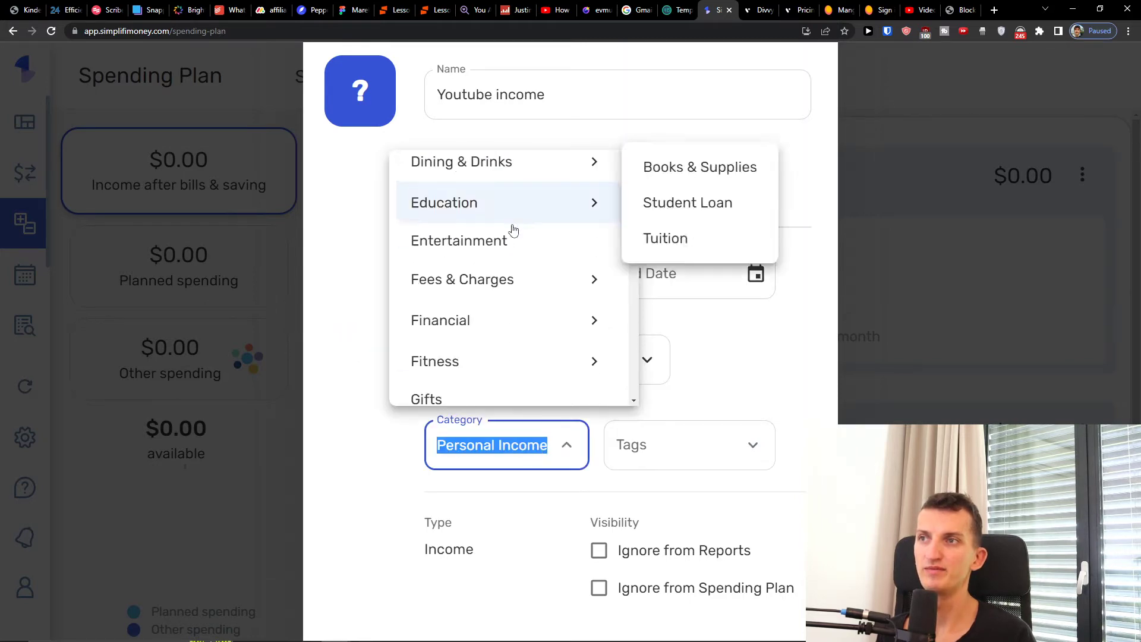
{"action": "left_click", "coordinate": [344, 298]}
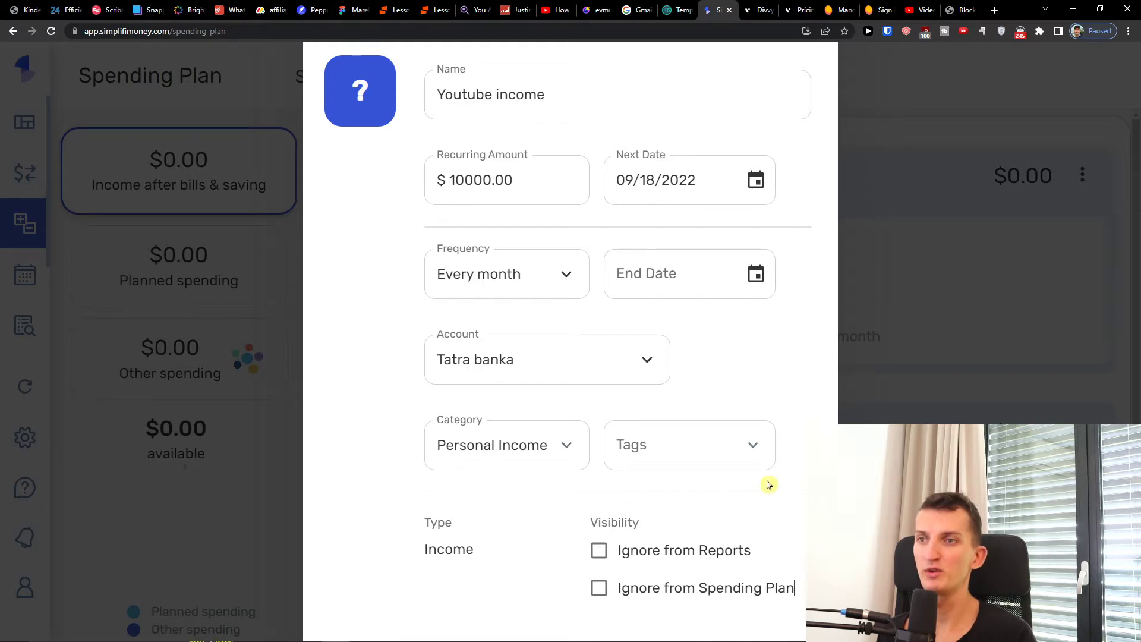
{"action": "left_click", "coordinate": [900, 364]}
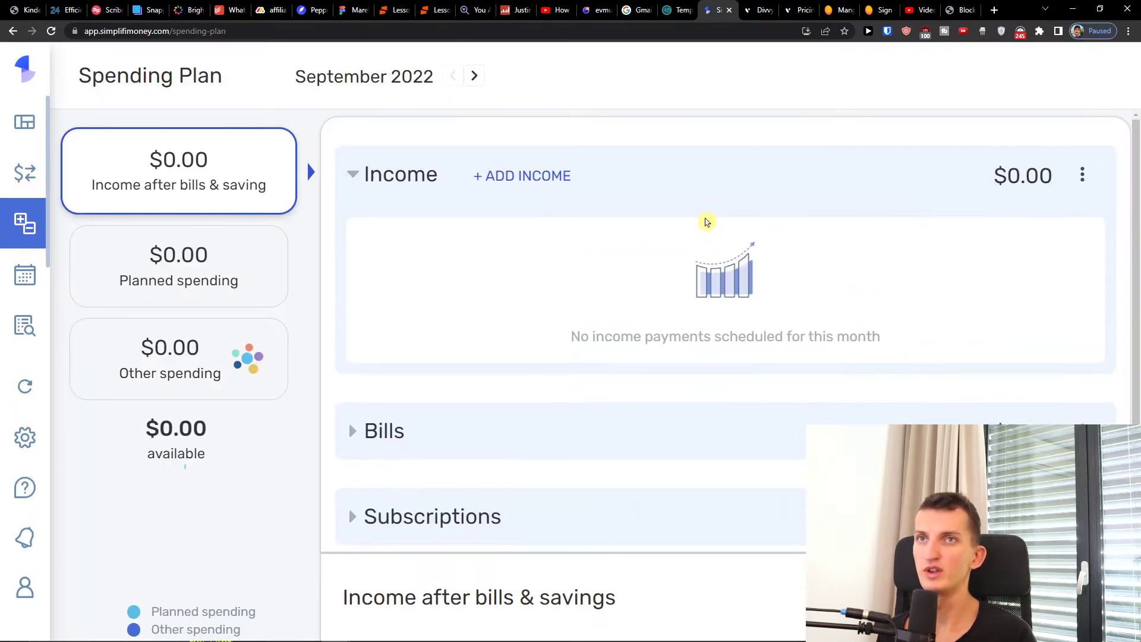
Step: Reduce the page zoom to 110% and start a manual recurring income entry named "Youtube income" with an amount of $10000
{"action": "key", "text": "ctrl+minus"}
{"action": "left_click", "coordinate": [464, 141]}
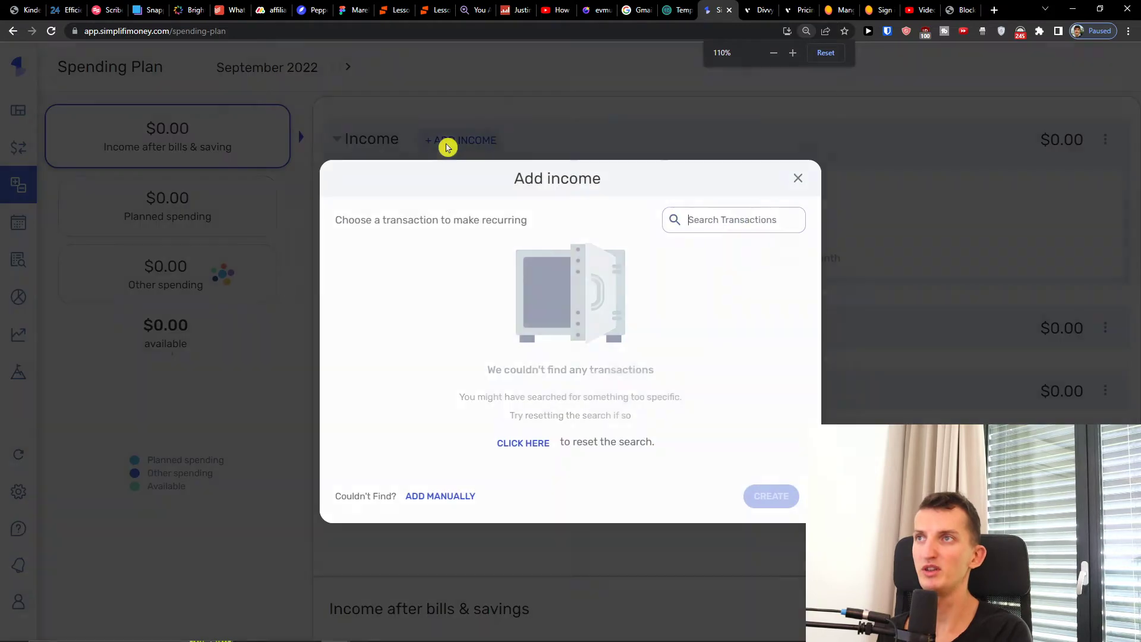
{"action": "left_click", "coordinate": [534, 446]}
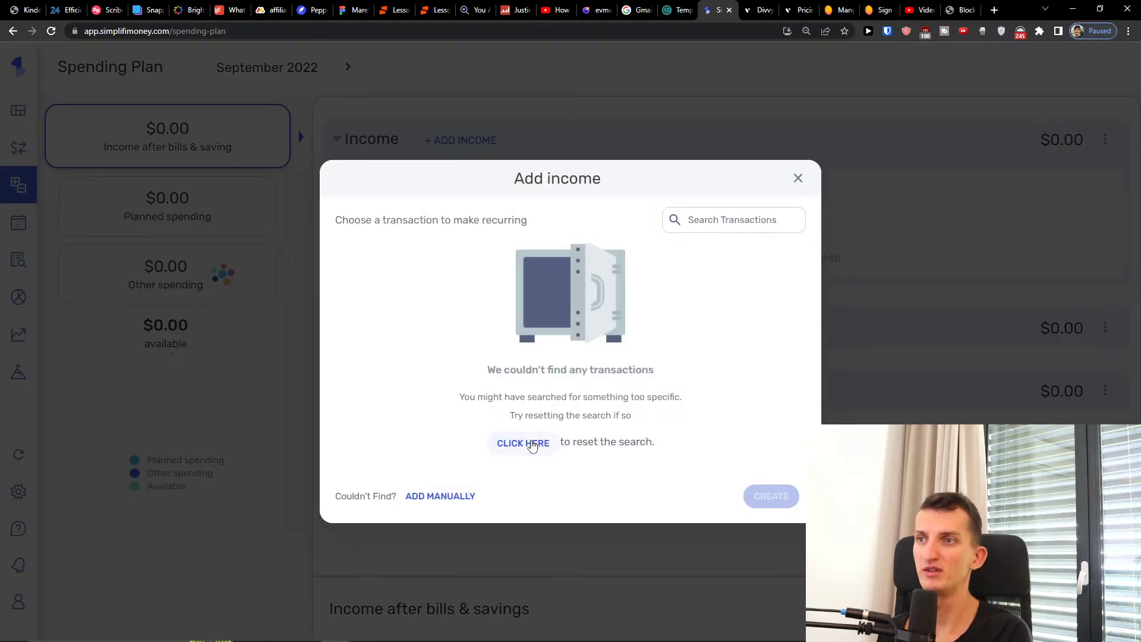
{"action": "left_click", "coordinate": [467, 496]}
{"action": "type", "text": "Youtube income"}
{"action": "key", "text": "Tab"}
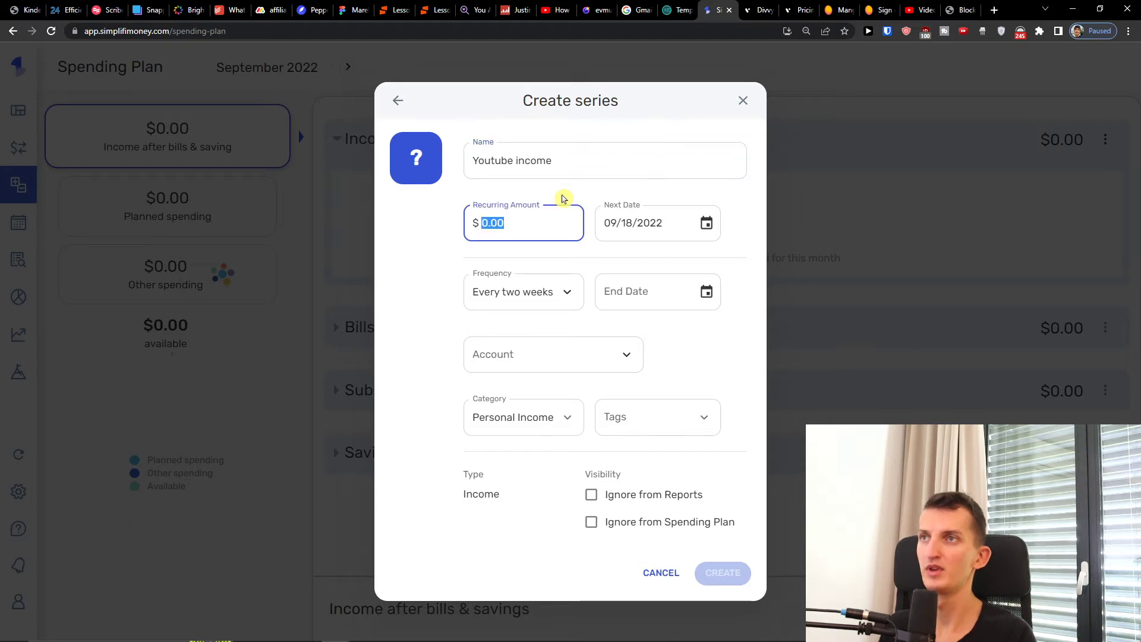
{"action": "type", "text": "10000"}
{"action": "key", "text": "Tab"}
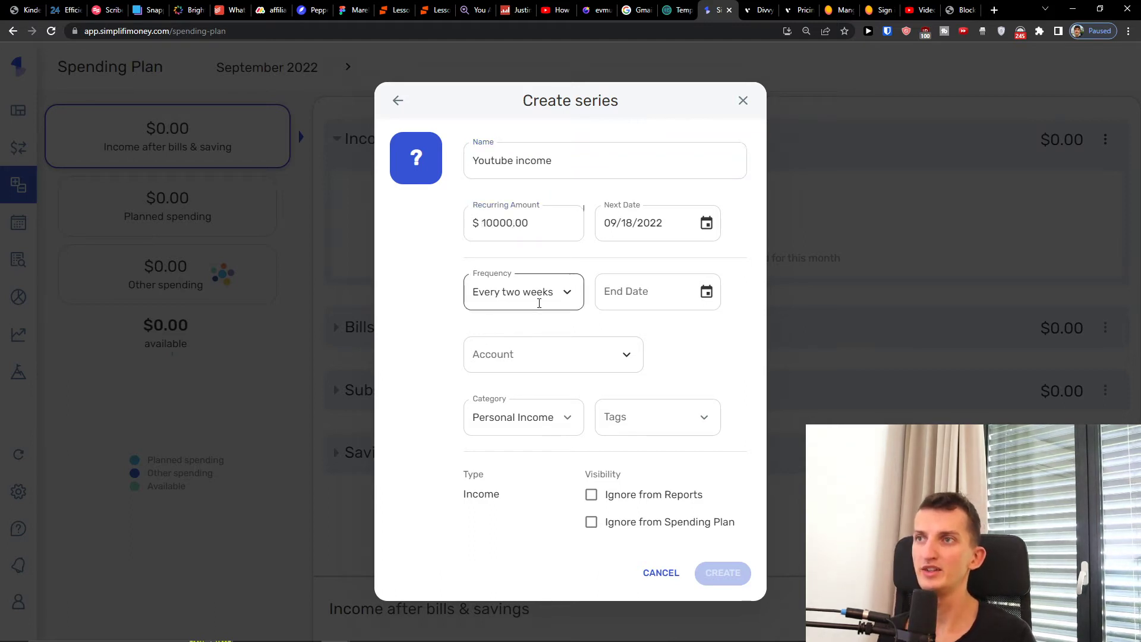
Step: Set the income to repeat every month, assign it to the Tatra banka account, create the series and dismiss its summary
{"action": "left_click", "coordinate": [523, 291]}
{"action": "left_click", "coordinate": [518, 398]}
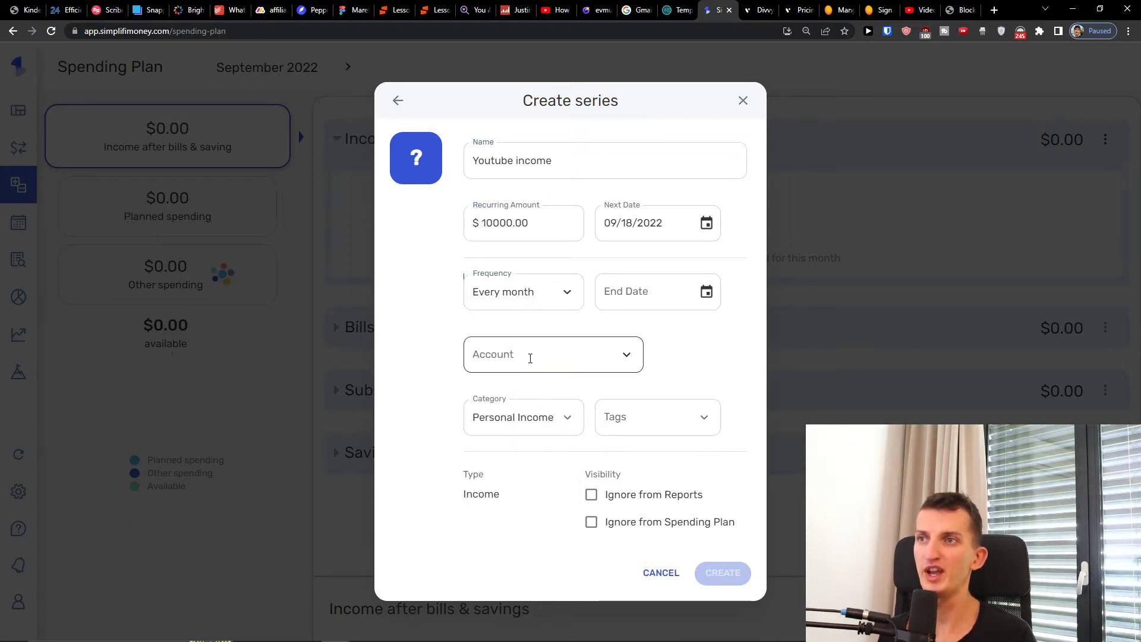
{"action": "left_click", "coordinate": [523, 352]}
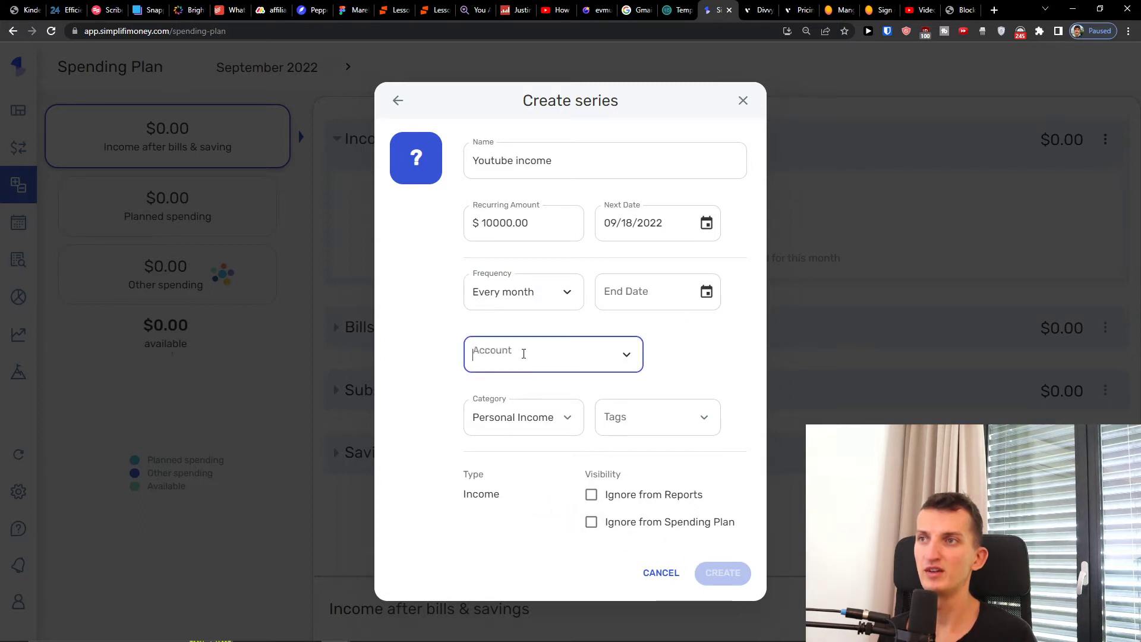
{"action": "left_click", "coordinate": [505, 436]}
{"action": "left_click", "coordinate": [733, 571]}
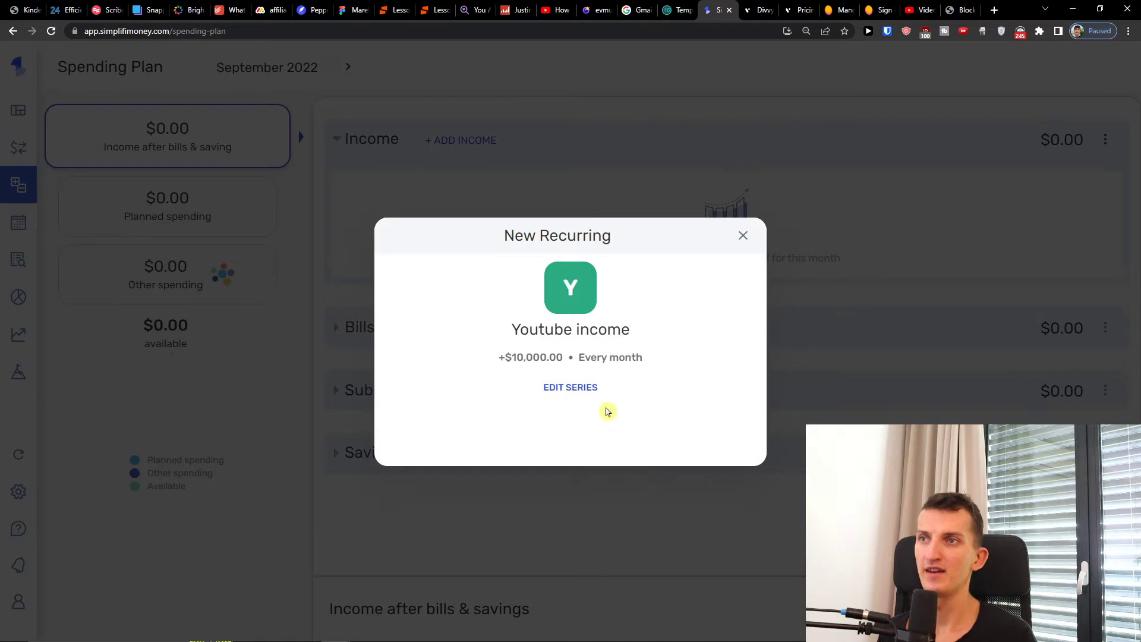
{"action": "left_click", "coordinate": [742, 236]}
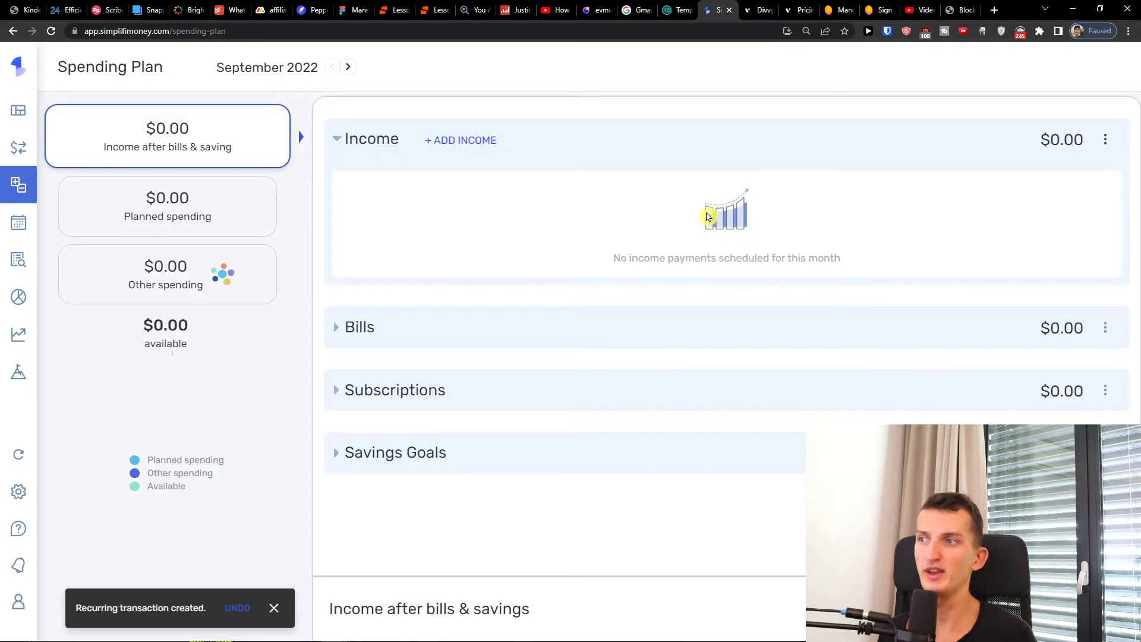
Step: Expand the Bills section of the Spending Plan and start a manual recurring bill entry
{"action": "left_click", "coordinate": [388, 334]}
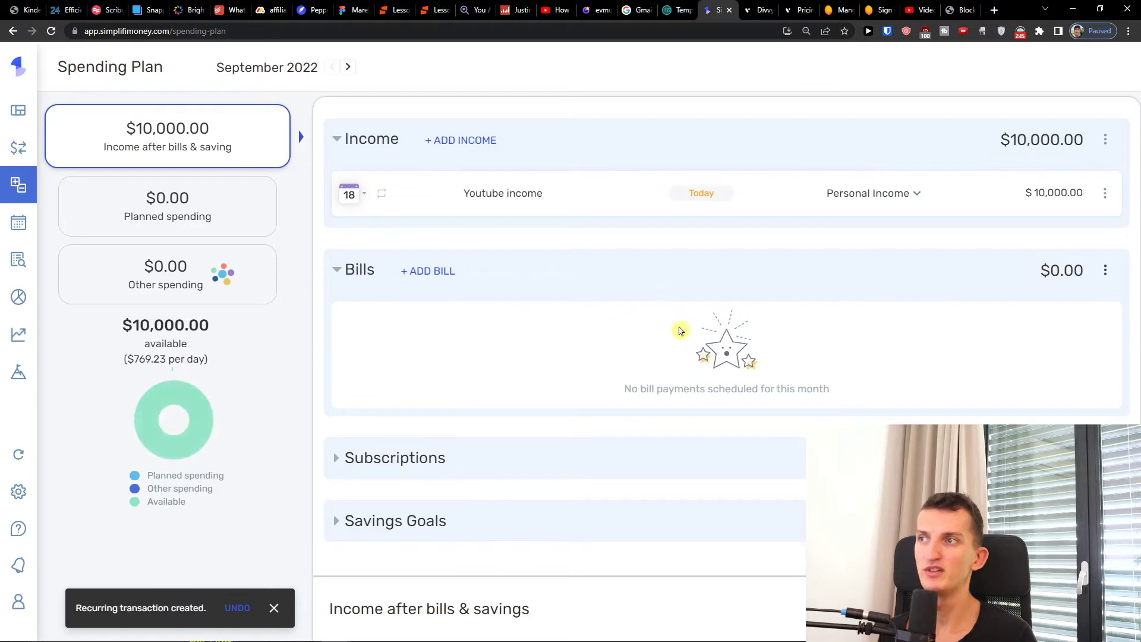
{"action": "left_click", "coordinate": [436, 273]}
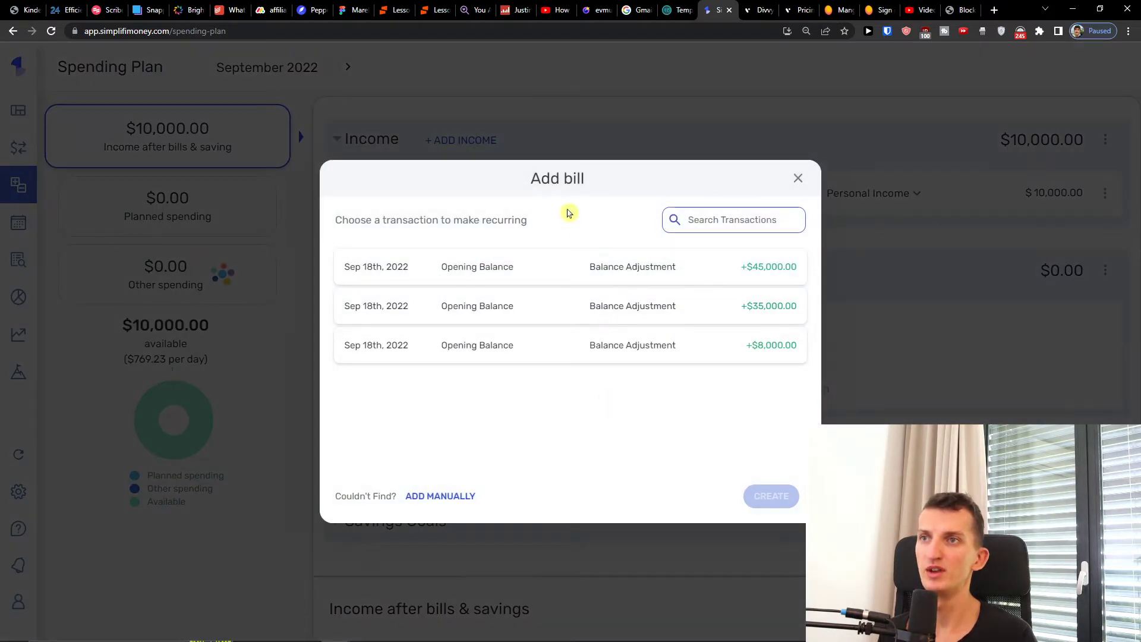
{"action": "left_click", "coordinate": [461, 497]}
{"action": "left_click", "coordinate": [799, 178]}
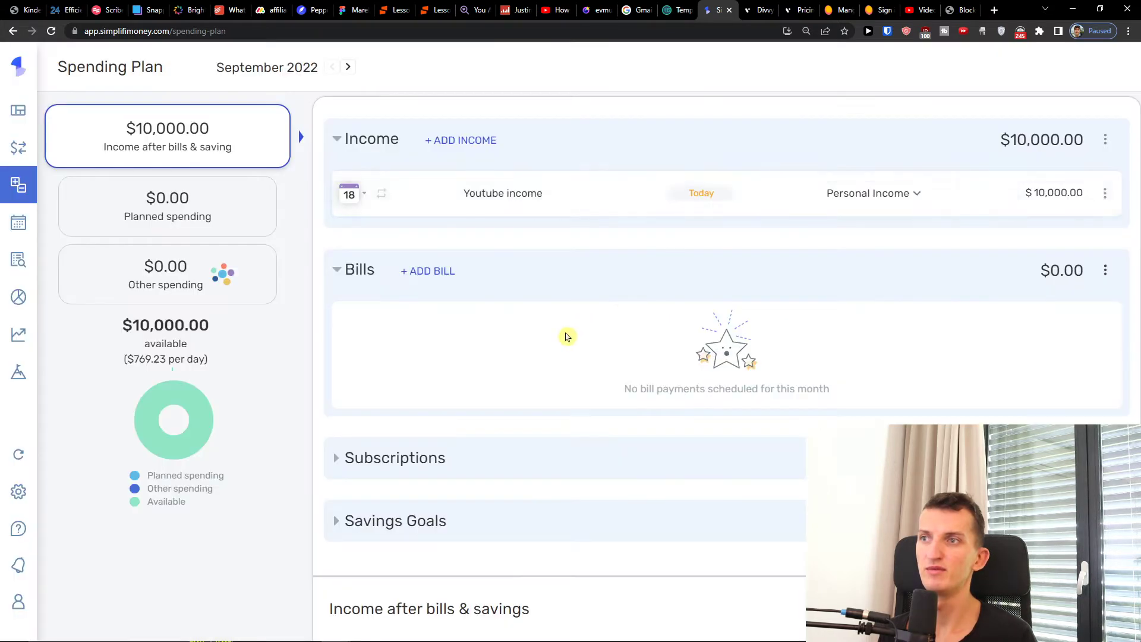
{"action": "left_click", "coordinate": [435, 279]}
{"action": "left_click", "coordinate": [439, 492]}
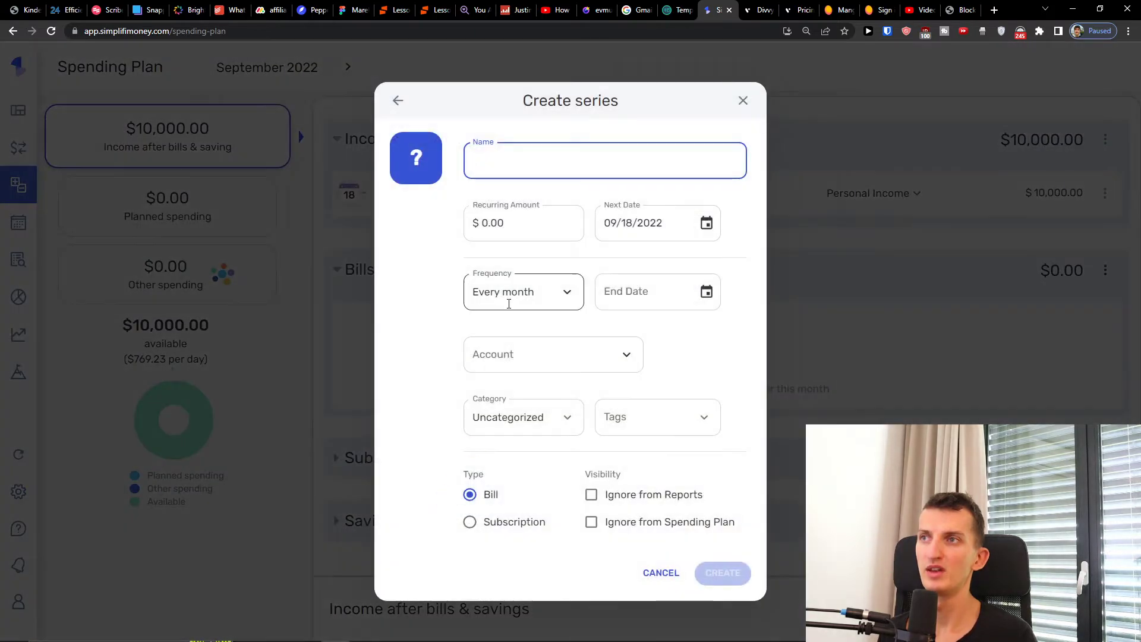
{"action": "left_click", "coordinate": [541, 360]}
{"action": "left_click", "coordinate": [540, 367]}
{"action": "left_click", "coordinate": [508, 431]}
{"action": "scroll", "coordinate": [517, 327], "scroll_direction": "down", "scroll_amount": 3}
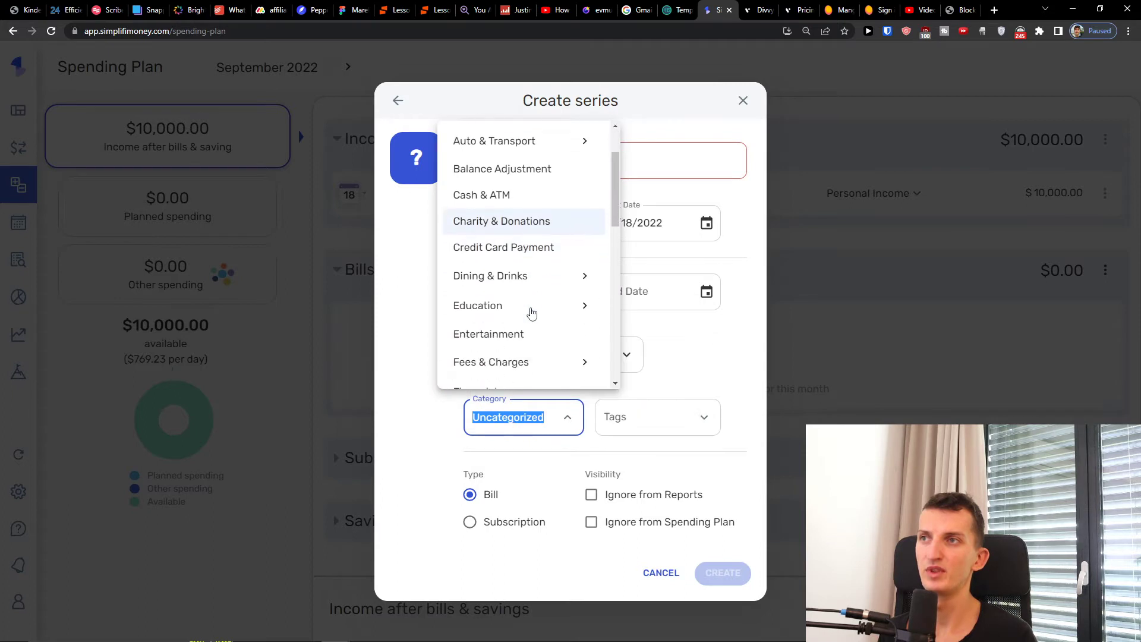
{"action": "left_click", "coordinate": [432, 298]}
Step: Name the bill "Rent", set its recurring amount to $2500 and assign it to the Tatra banka account
{"action": "left_click", "coordinate": [515, 165]}
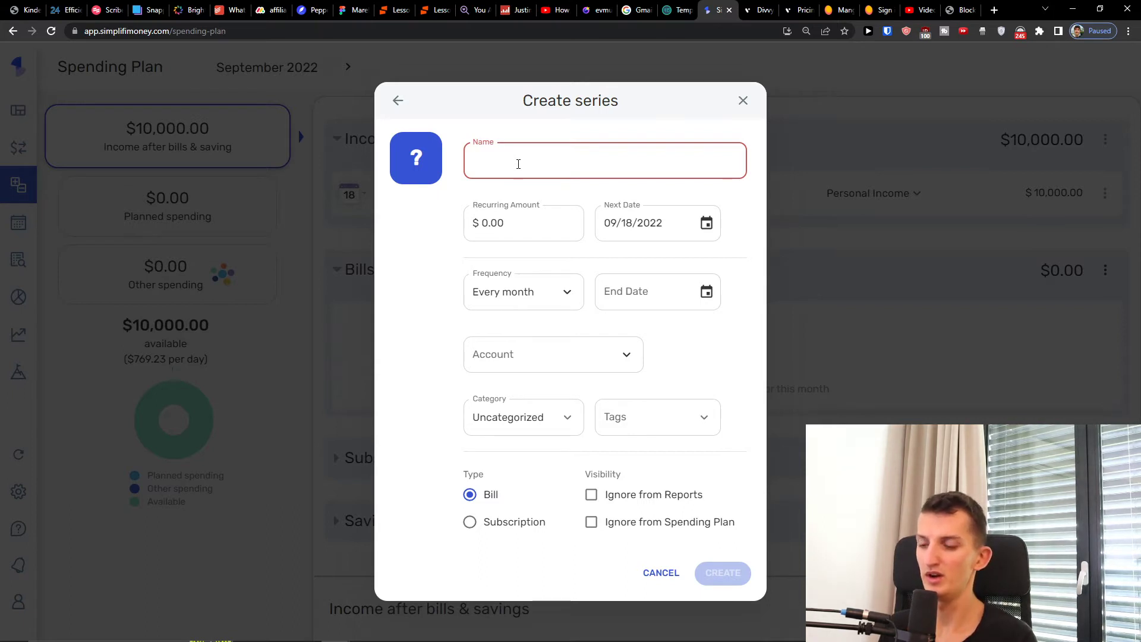
{"action": "type", "text": "Rent"}
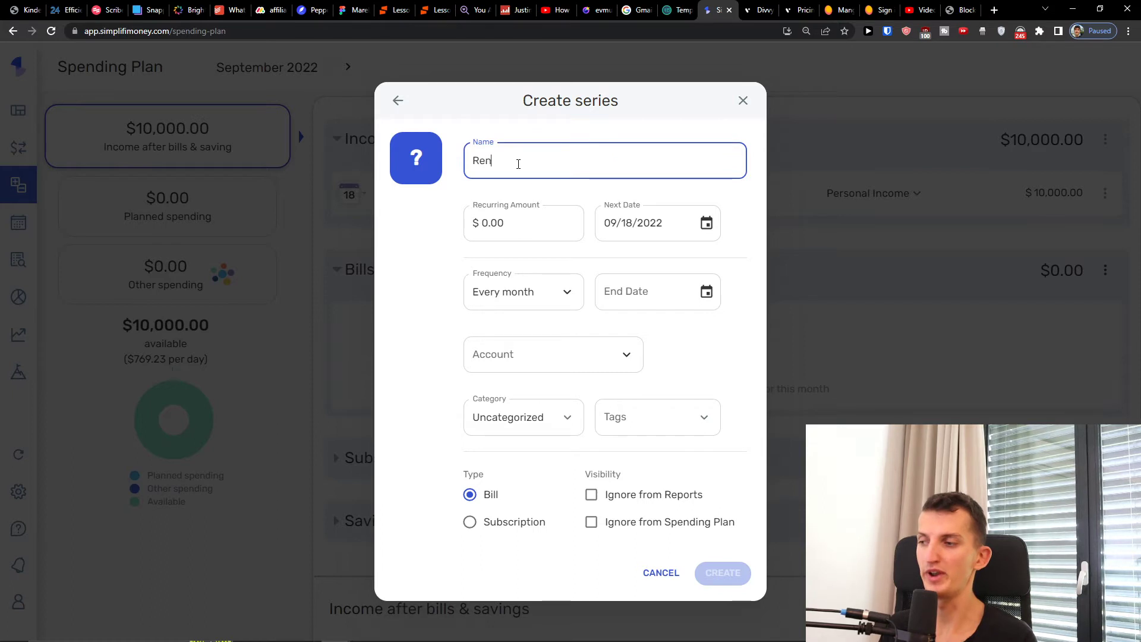
{"action": "left_click", "coordinate": [517, 223]}
{"action": "type", "text": "2500"}
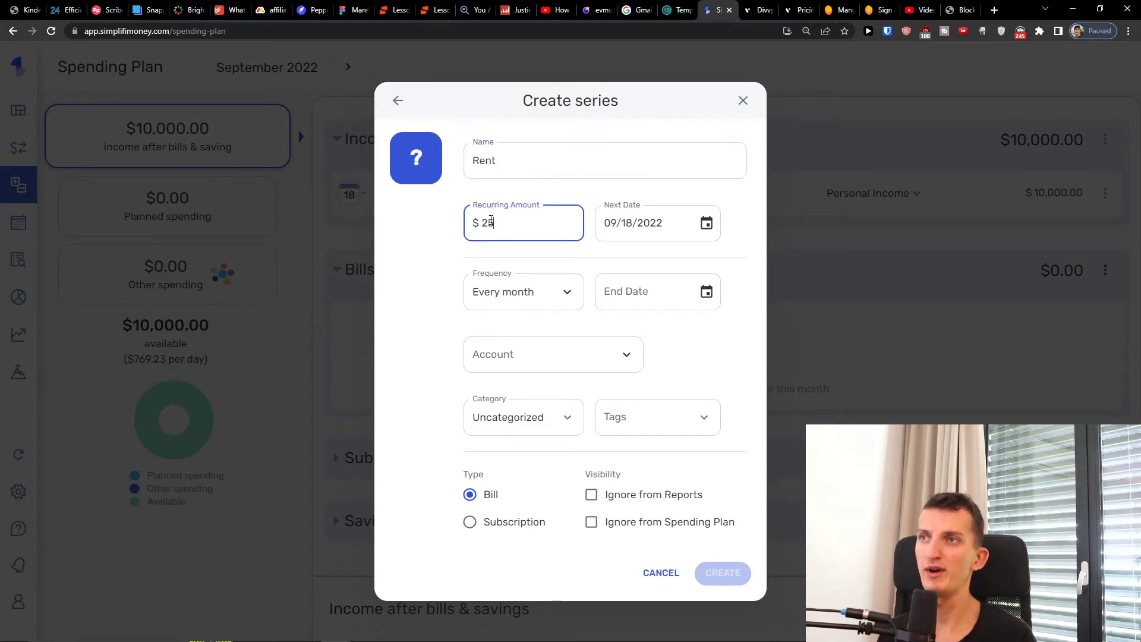
{"action": "left_click", "coordinate": [649, 294]}
{"action": "left_click", "coordinate": [517, 292]}
{"action": "left_click", "coordinate": [376, 321]}
{"action": "key", "text": "Tab"}
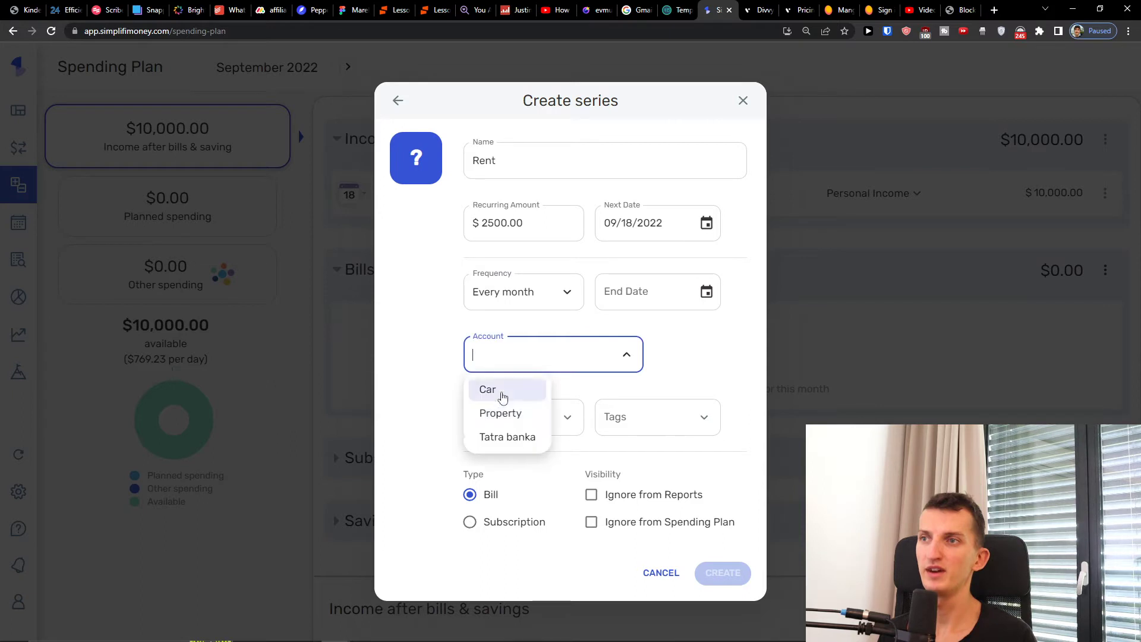
{"action": "left_click", "coordinate": [492, 435]}
Step: Assign the Rent category from the Home group to the bill, create the series and dismiss its summary
{"action": "left_click", "coordinate": [498, 415]}
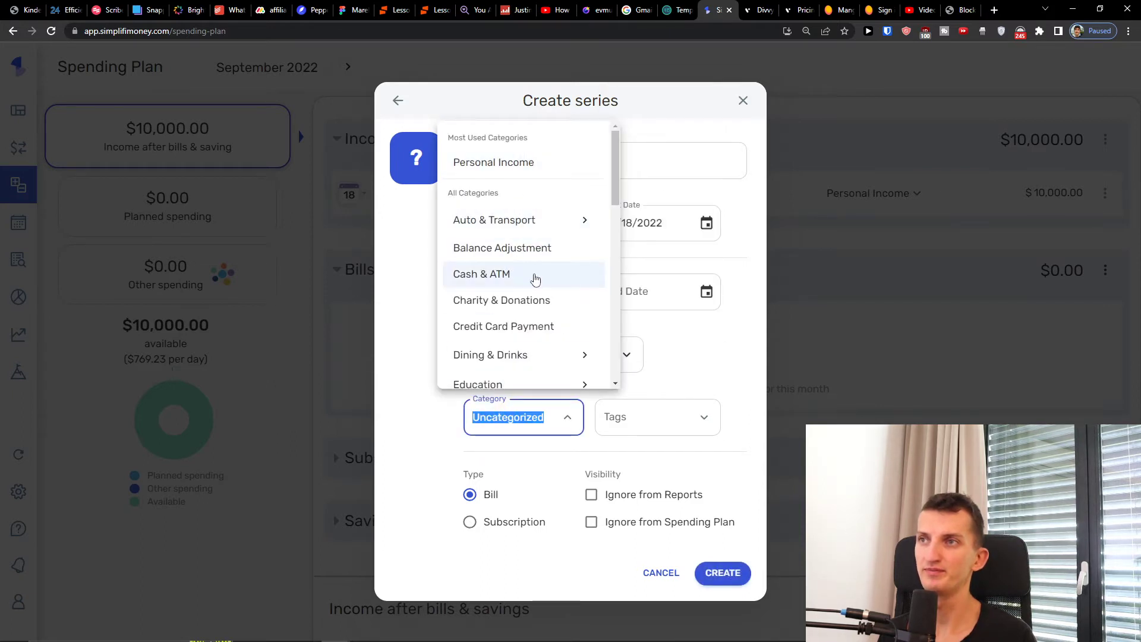
{"action": "scroll", "coordinate": [539, 258], "scroll_direction": "down", "scroll_amount": 2}
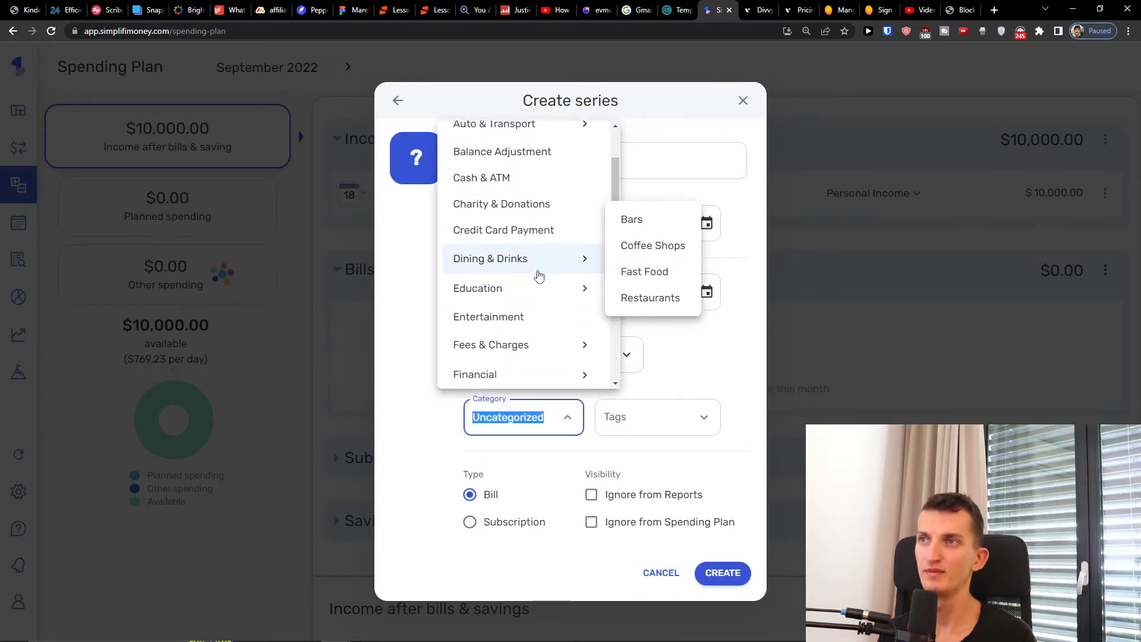
{"action": "scroll", "coordinate": [538, 259], "scroll_direction": "up", "scroll_amount": 2}
{"action": "mouse_move", "coordinate": [539, 222]}
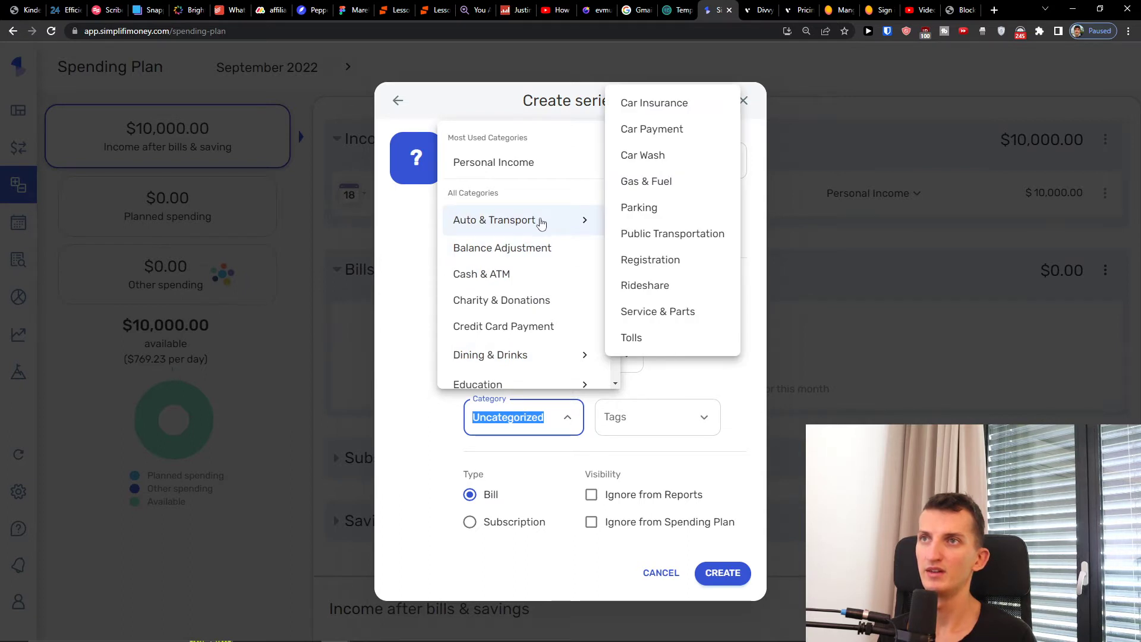
{"action": "scroll", "coordinate": [535, 264], "scroll_direction": "down", "scroll_amount": 3}
{"action": "scroll", "coordinate": [539, 262], "scroll_direction": "down", "scroll_amount": 4}
{"action": "mouse_move", "coordinate": [574, 232]}
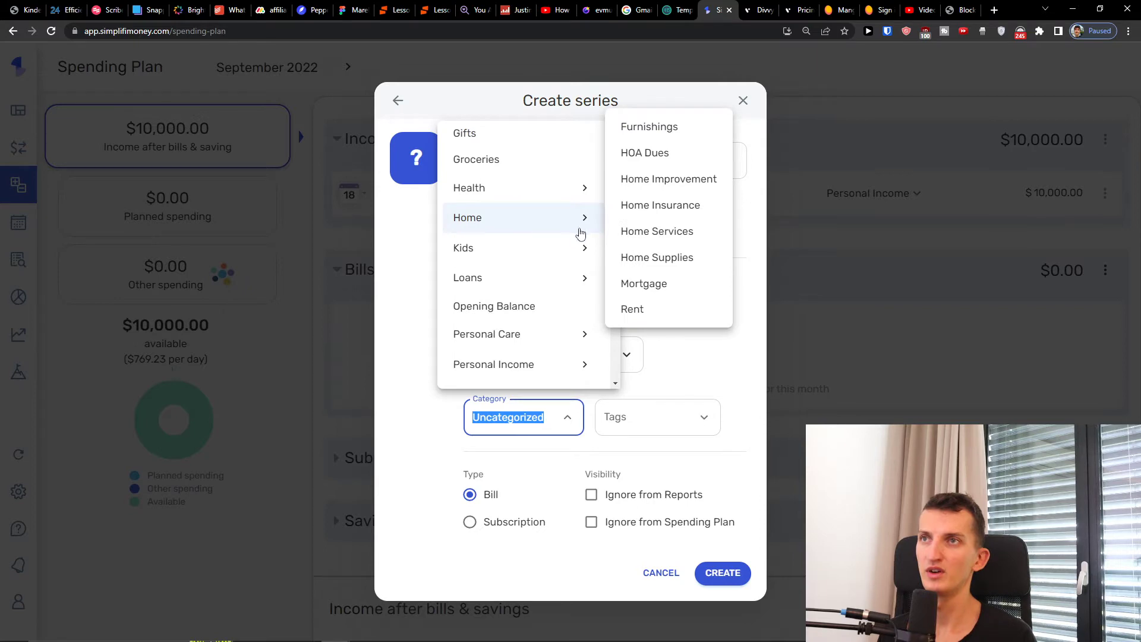
{"action": "left_click", "coordinate": [646, 320]}
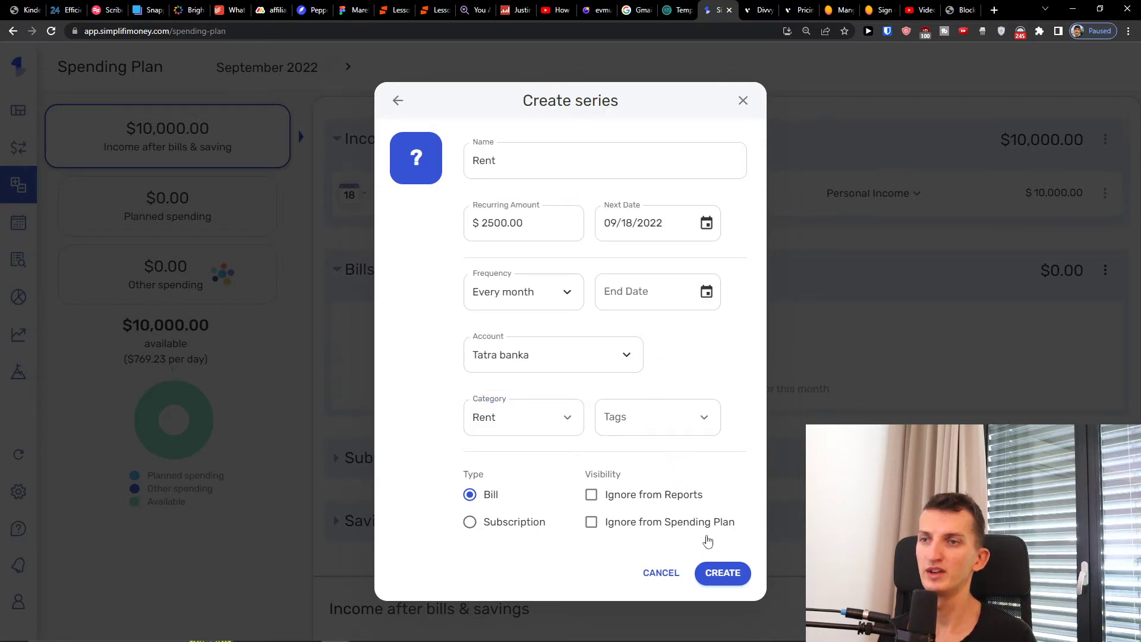
{"action": "left_click", "coordinate": [720, 573]}
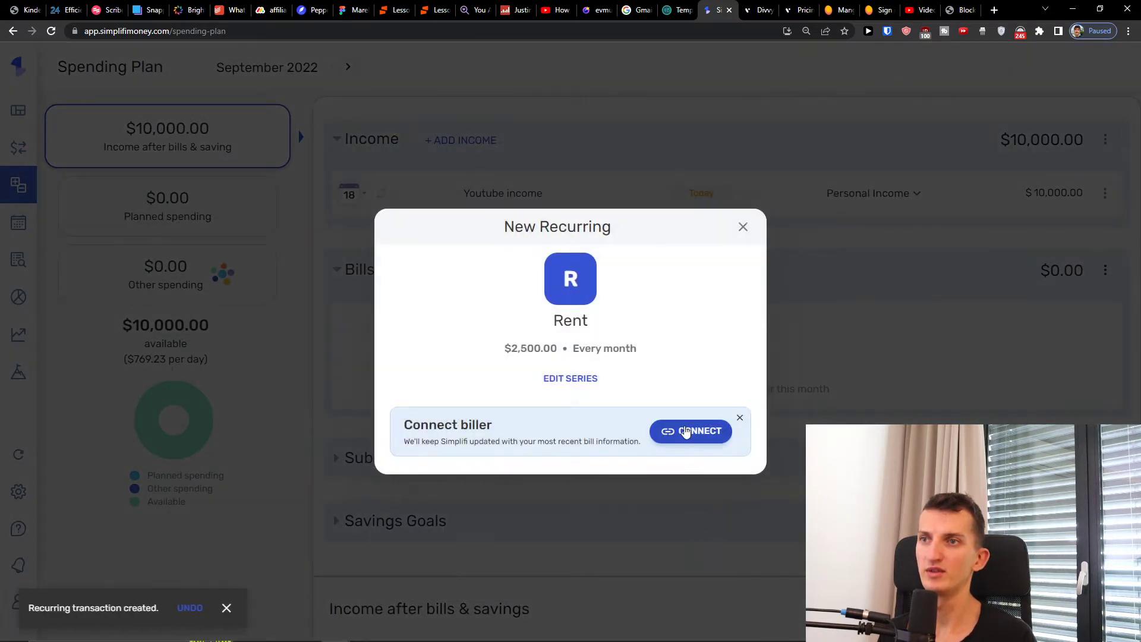
{"action": "left_click", "coordinate": [742, 228]}
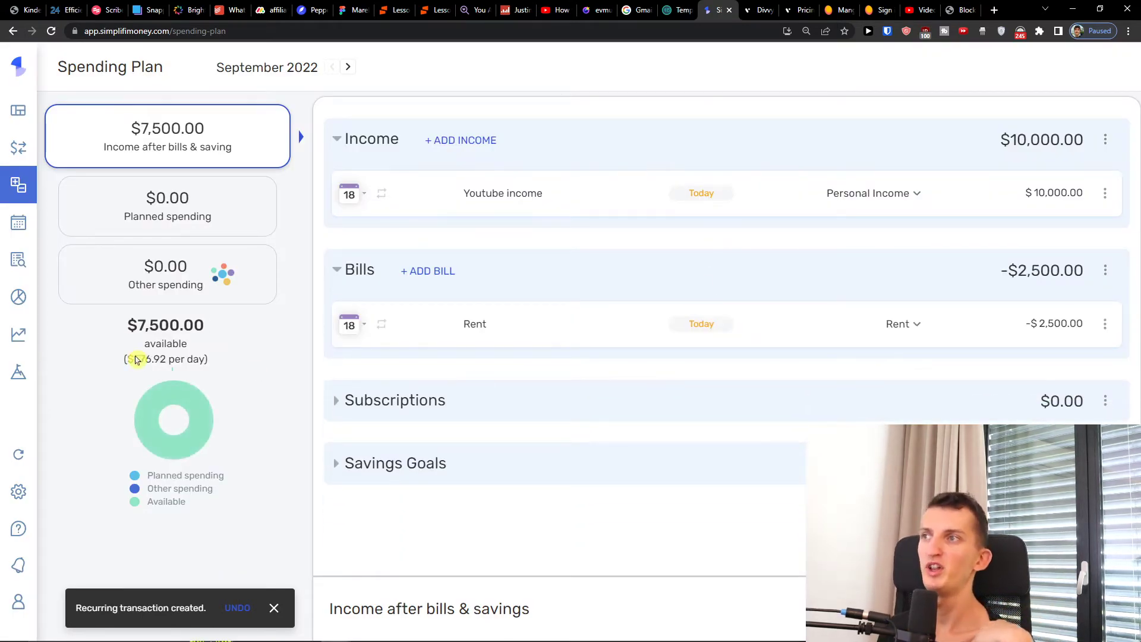
Step: Expand the Subscriptions section of the Spending Plan and start a manual recurring subscription entry
{"action": "left_click", "coordinate": [447, 414]}
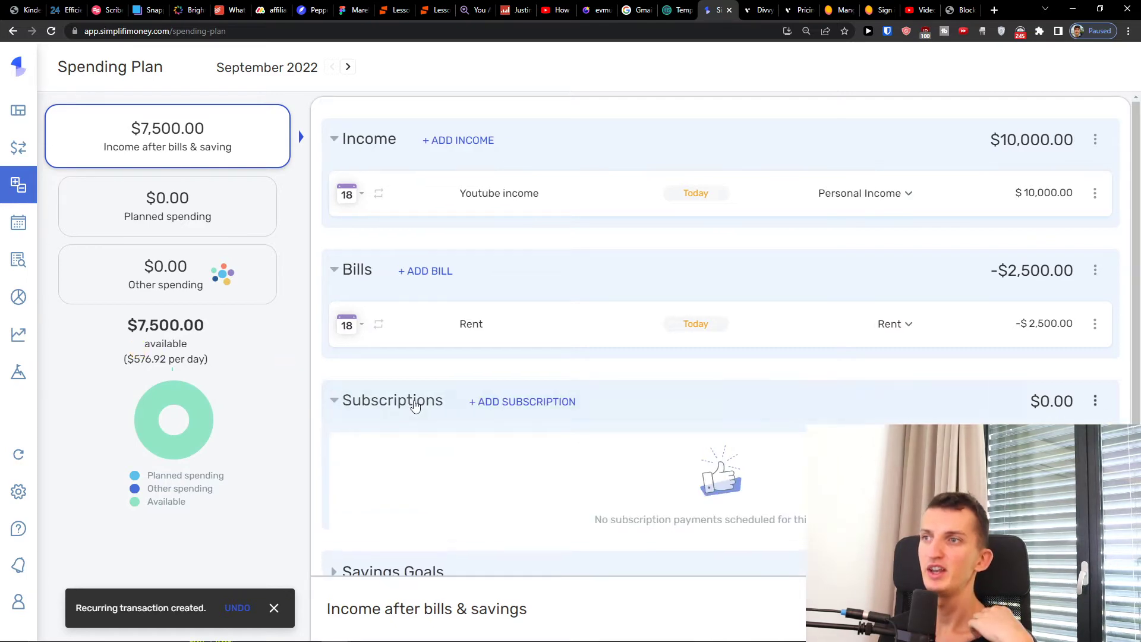
{"action": "scroll", "coordinate": [600, 416], "scroll_direction": "down", "scroll_amount": 1}
{"action": "left_click", "coordinate": [555, 347]}
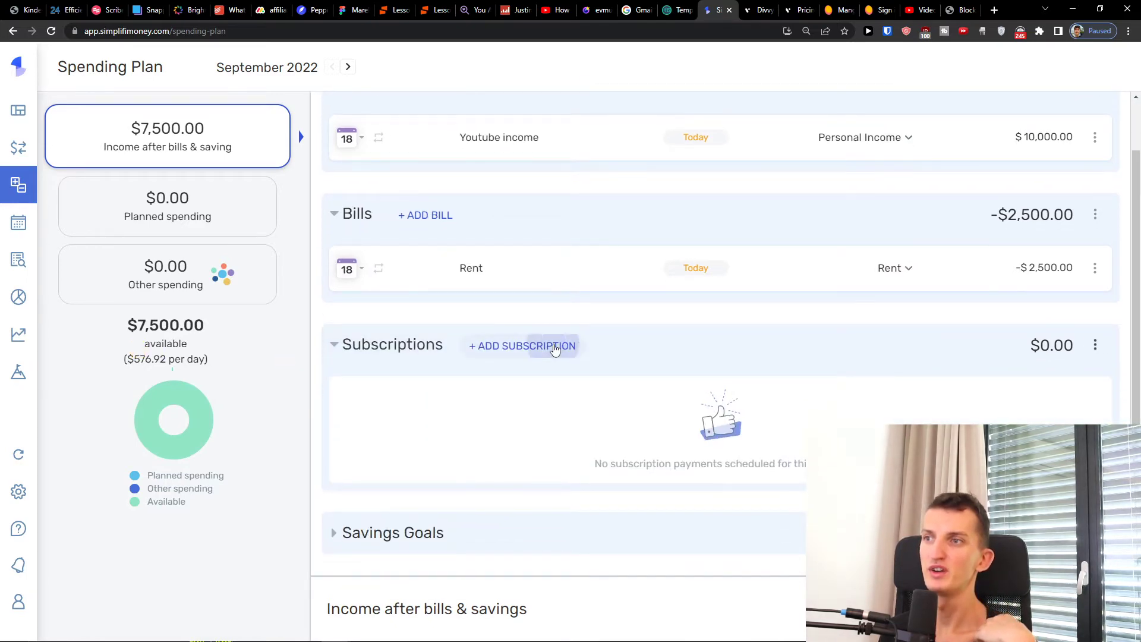
{"action": "left_click", "coordinate": [423, 502]}
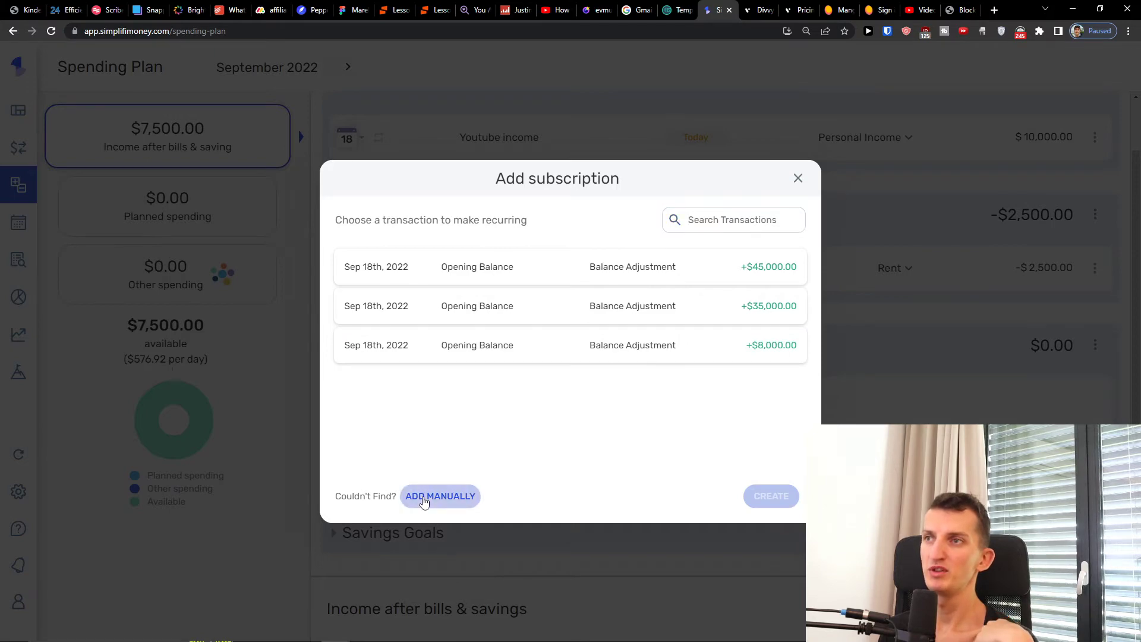
{"action": "left_click", "coordinate": [424, 502]}
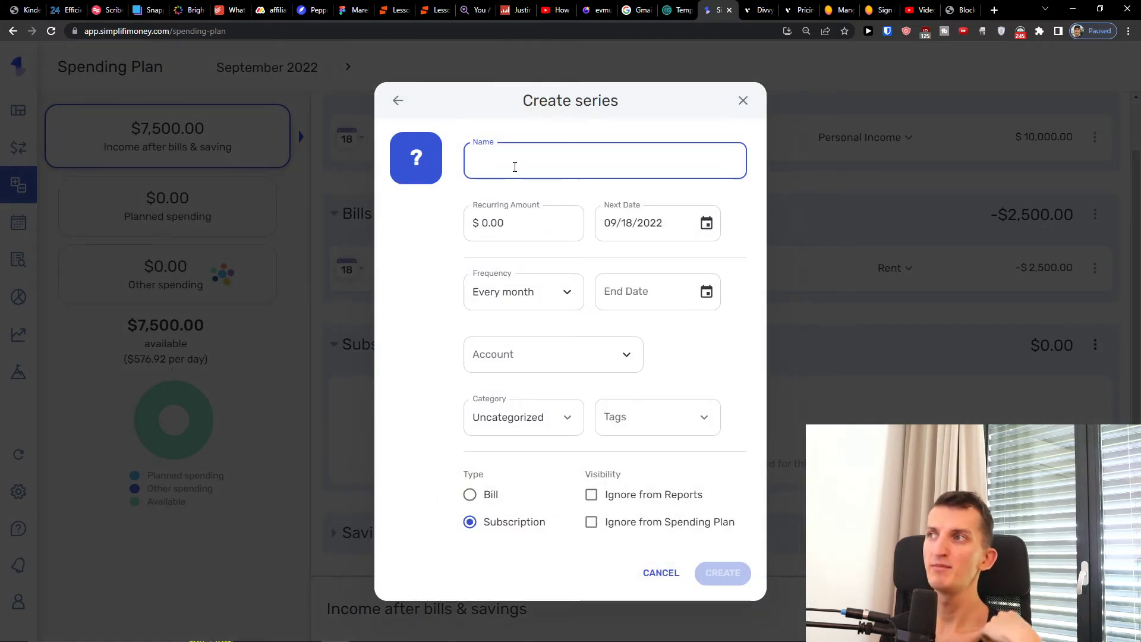
Step: Name the subscription "Netflix" and set its recurring amount to $10
{"action": "type", "text": "Netfli"}
{"action": "key", "text": "Tab"}
{"action": "type", "text": "1"}
{"action": "key", "text": "shift+Tab"}
{"action": "left_click", "coordinate": [515, 159]}
{"action": "type", "text": "x"}
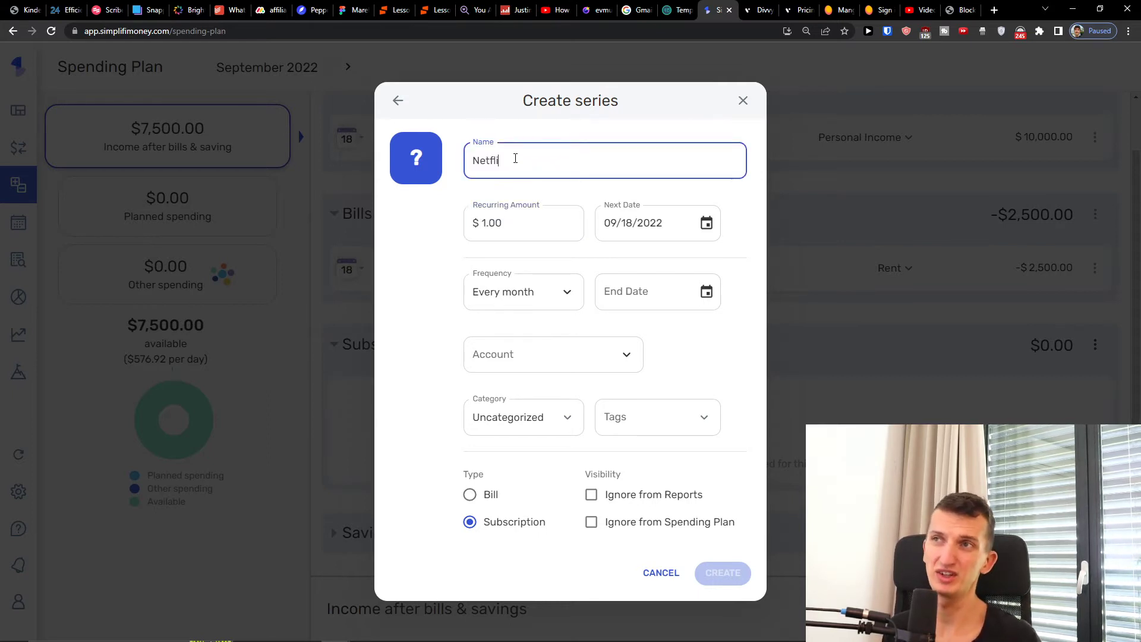
{"action": "double_click", "coordinate": [495, 231]}
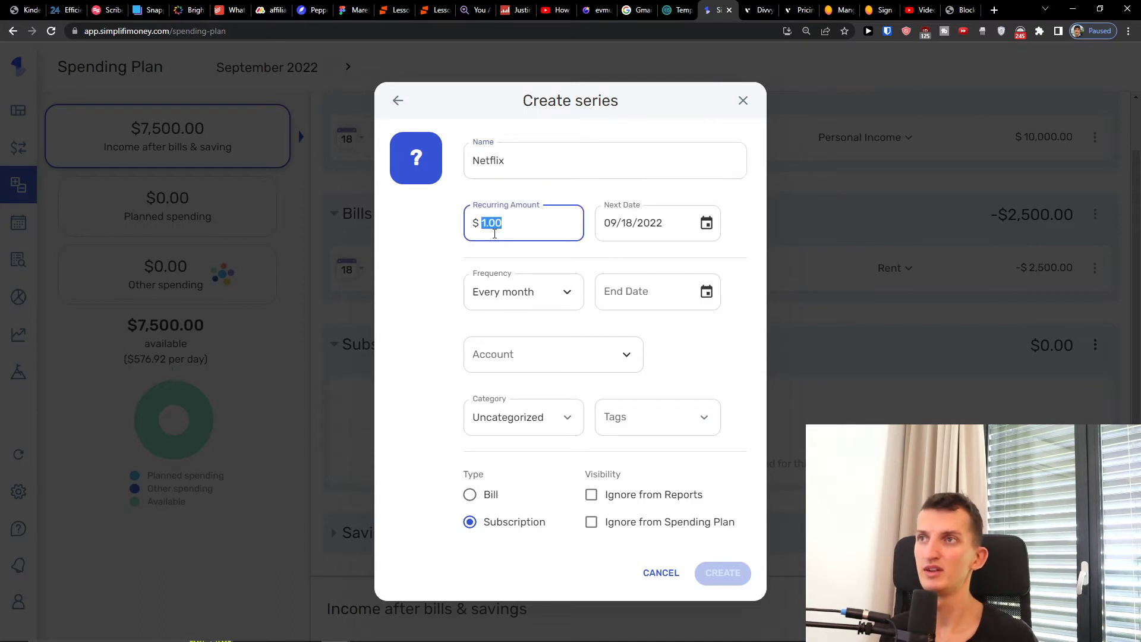
{"action": "type", "text": "10"}
{"action": "left_click", "coordinate": [470, 288]}
{"action": "left_click", "coordinate": [448, 326]}
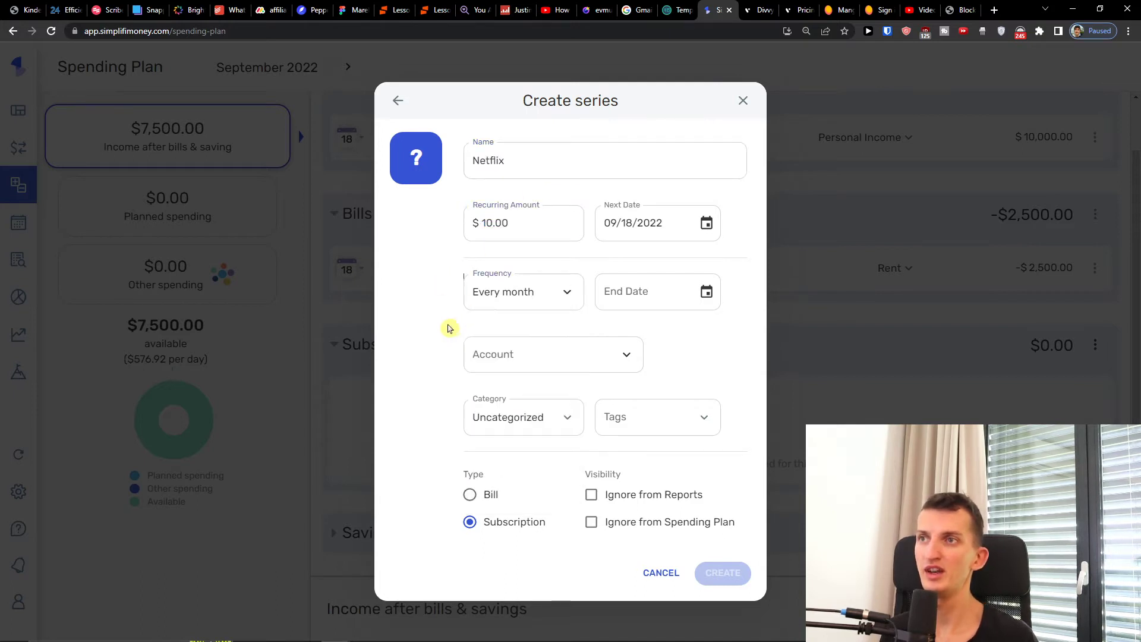
Step: Assign the Netflix subscription to the Tatra banka account, create the series and dismiss its summary
{"action": "left_click", "coordinate": [505, 351]}
{"action": "left_click", "coordinate": [507, 437]}
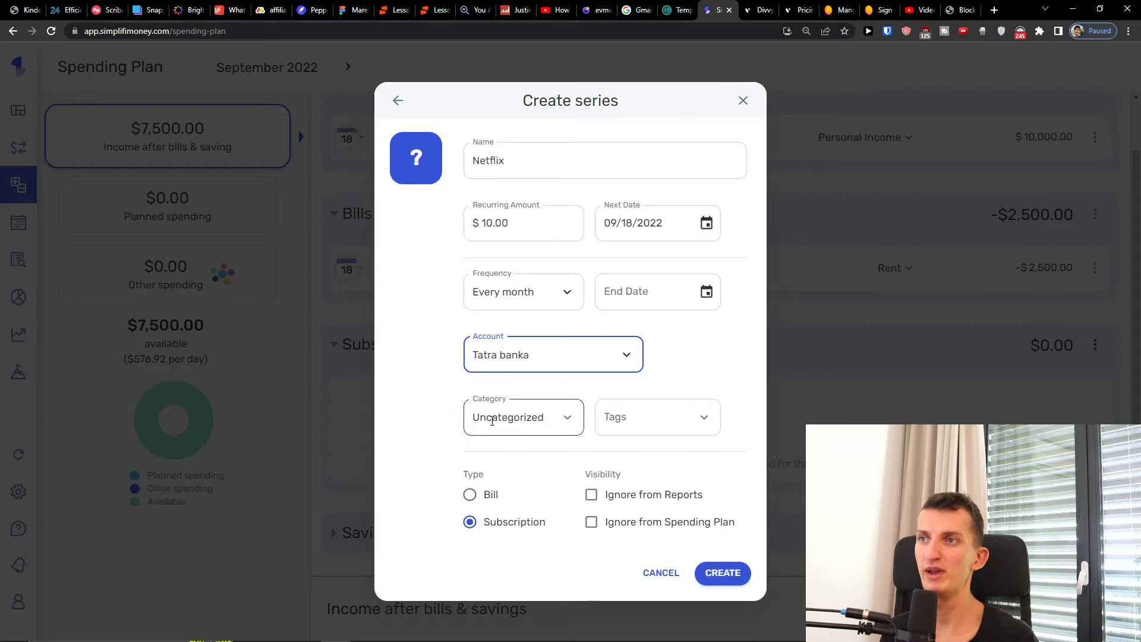
{"action": "left_click", "coordinate": [491, 421]}
{"action": "left_click", "coordinate": [428, 479]}
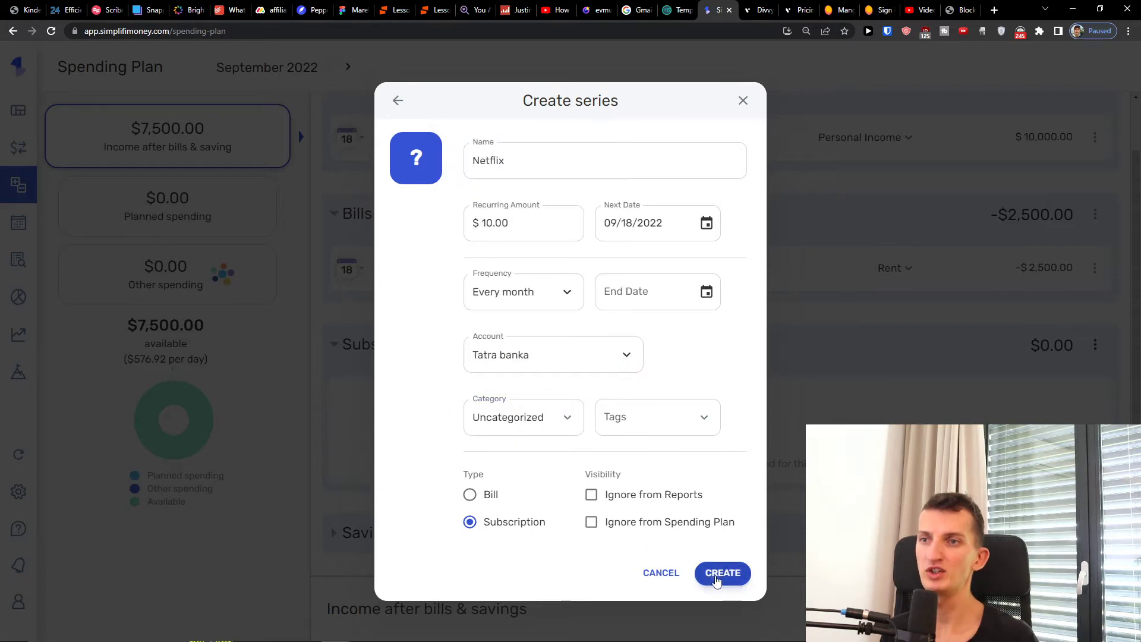
{"action": "left_click", "coordinate": [722, 575]}
{"action": "left_click", "coordinate": [743, 228]}
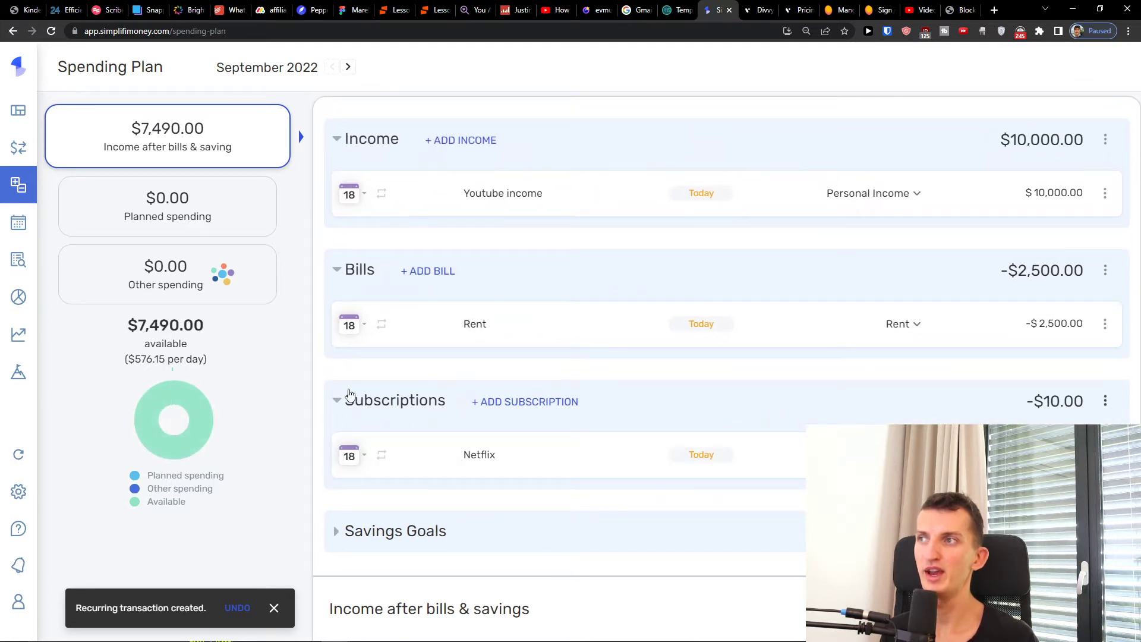
{"action": "left_click", "coordinate": [557, 371]}
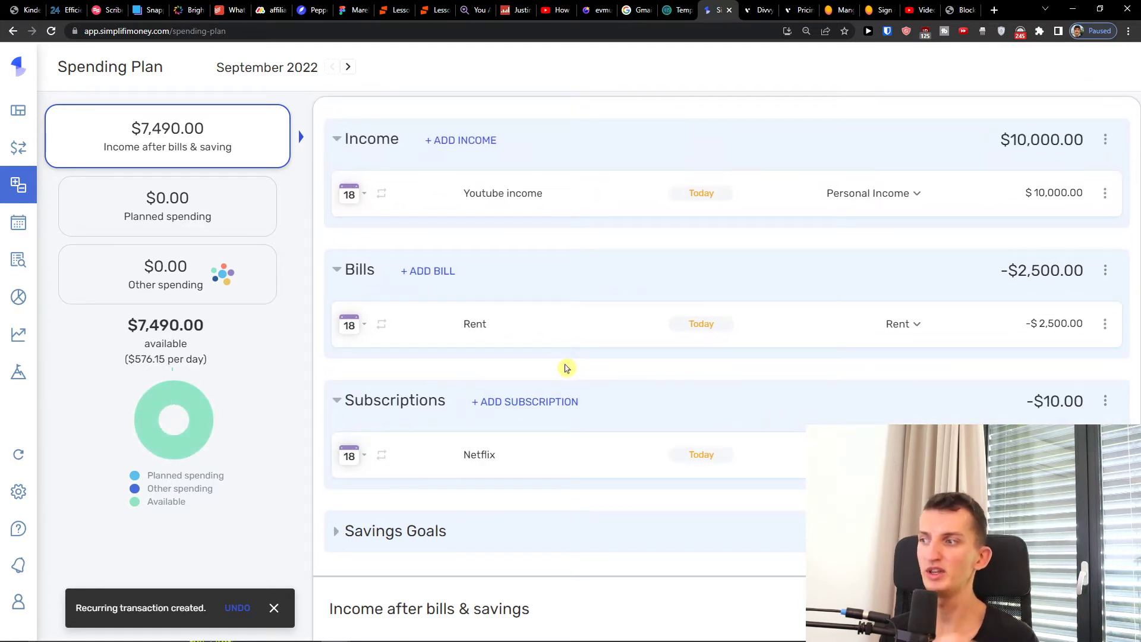
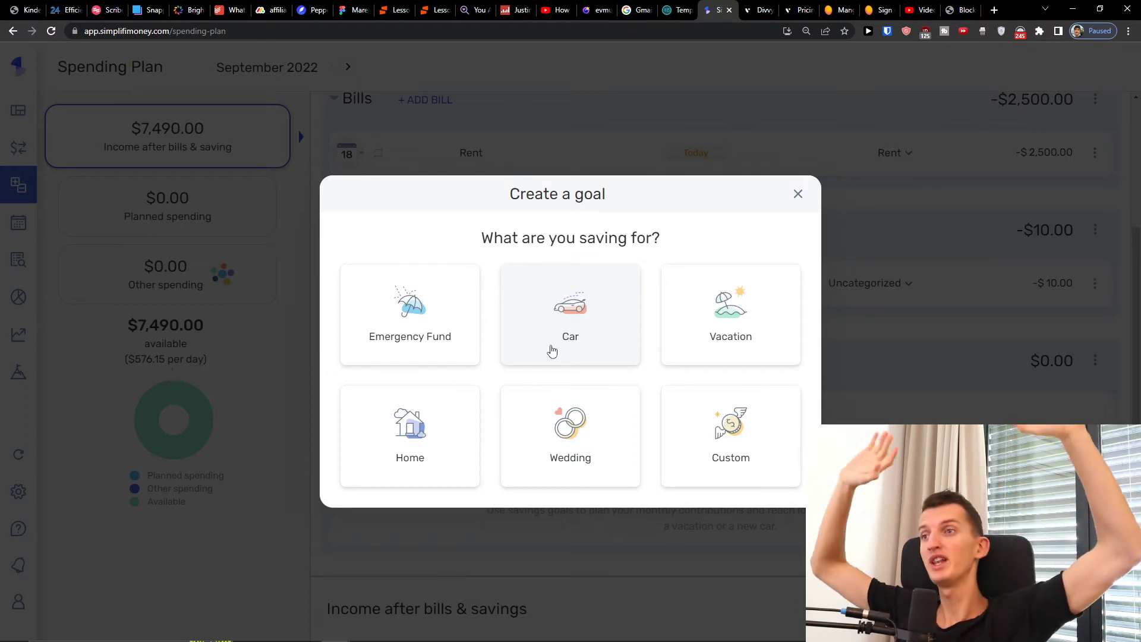
Step: Choose Home as the savings goal type and set the goal amount to $90000
{"action": "left_click", "coordinate": [458, 422]}
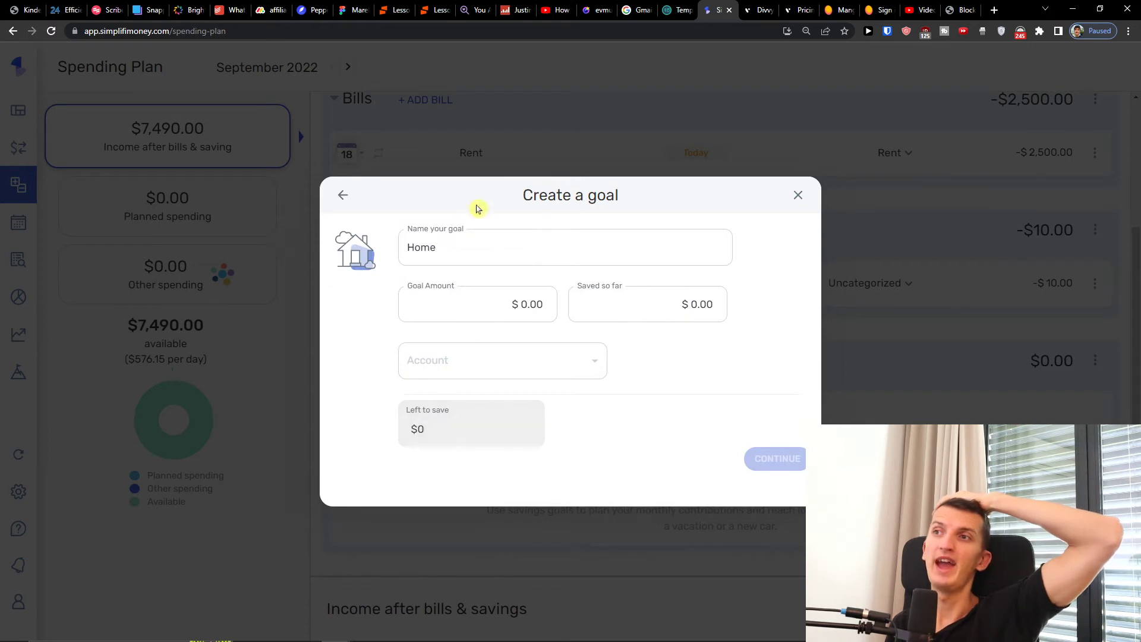
{"action": "left_click", "coordinate": [456, 294]}
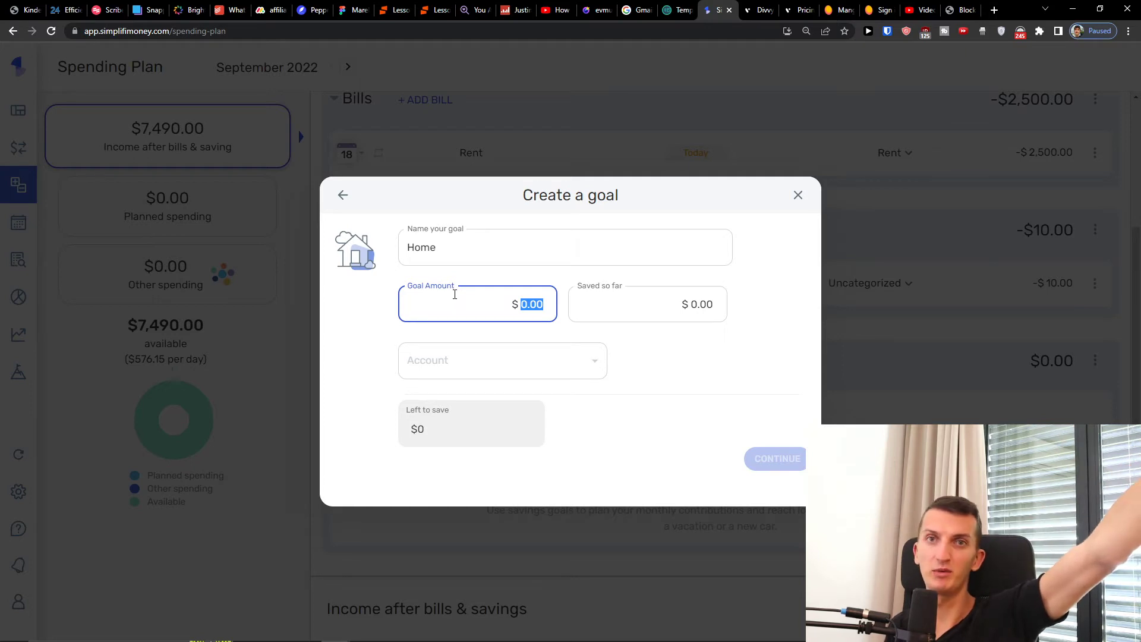
{"action": "type", "text": "90000"}
{"action": "left_click", "coordinate": [666, 346]}
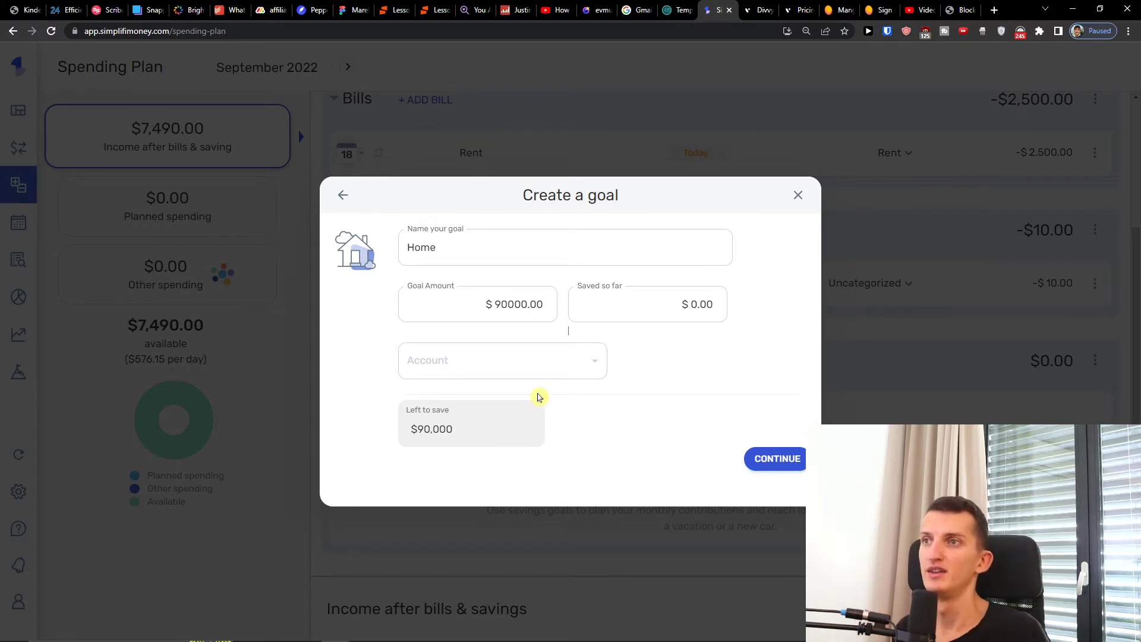
Step: Enter $20000 as the amount saved so far for the Home goal and link it to the Tatra banka account
{"action": "left_click", "coordinate": [633, 310]}
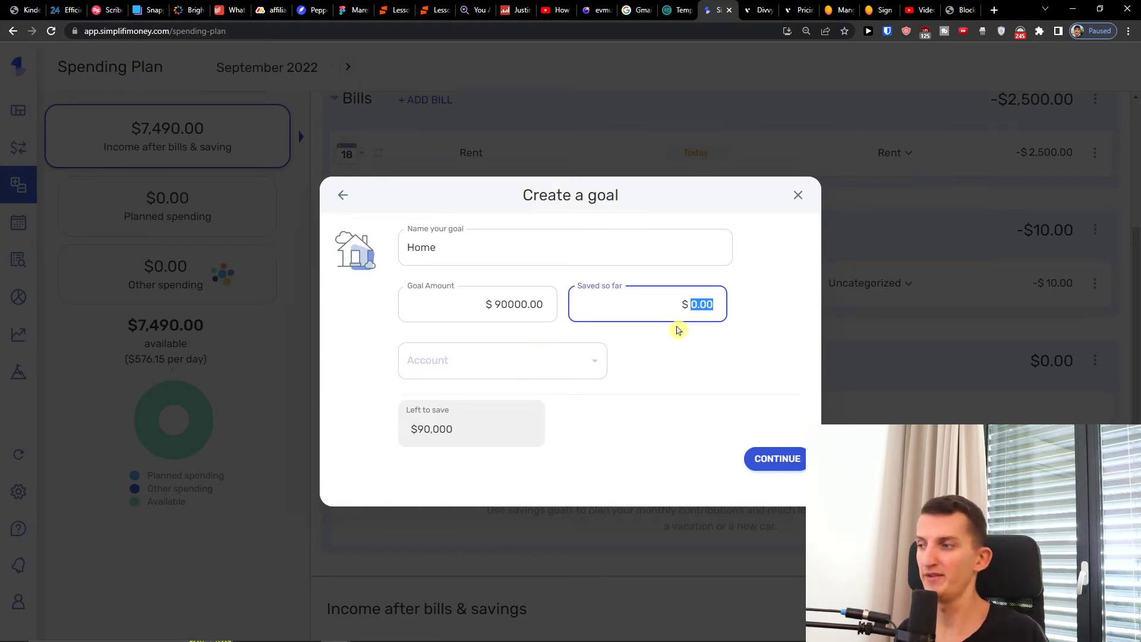
{"action": "type", "text": "20000"}
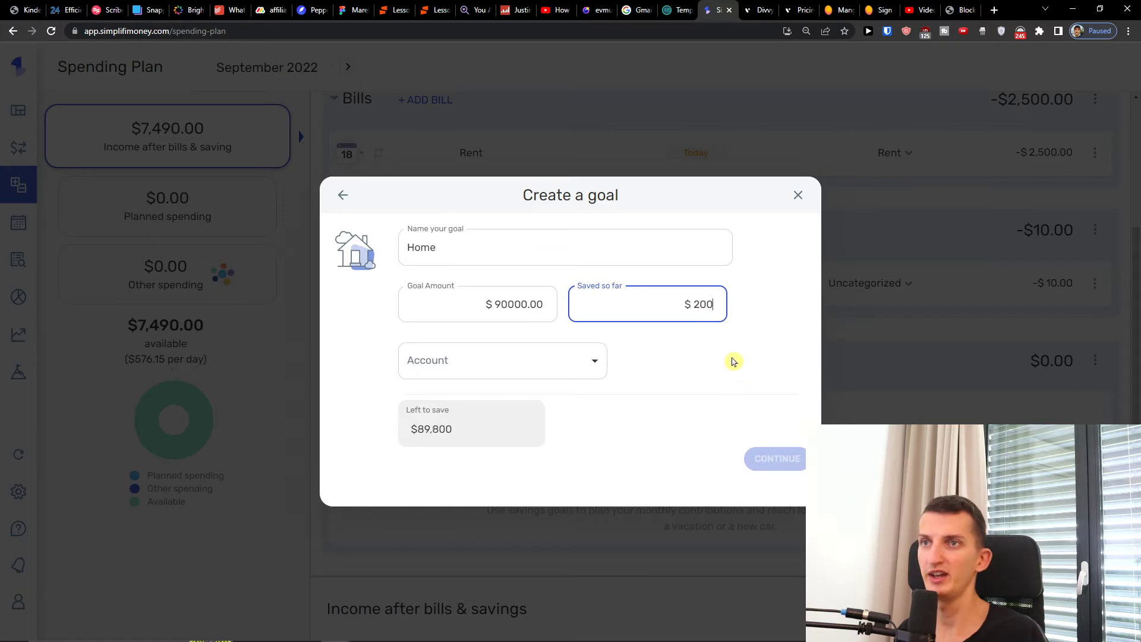
{"action": "left_click", "coordinate": [739, 380]}
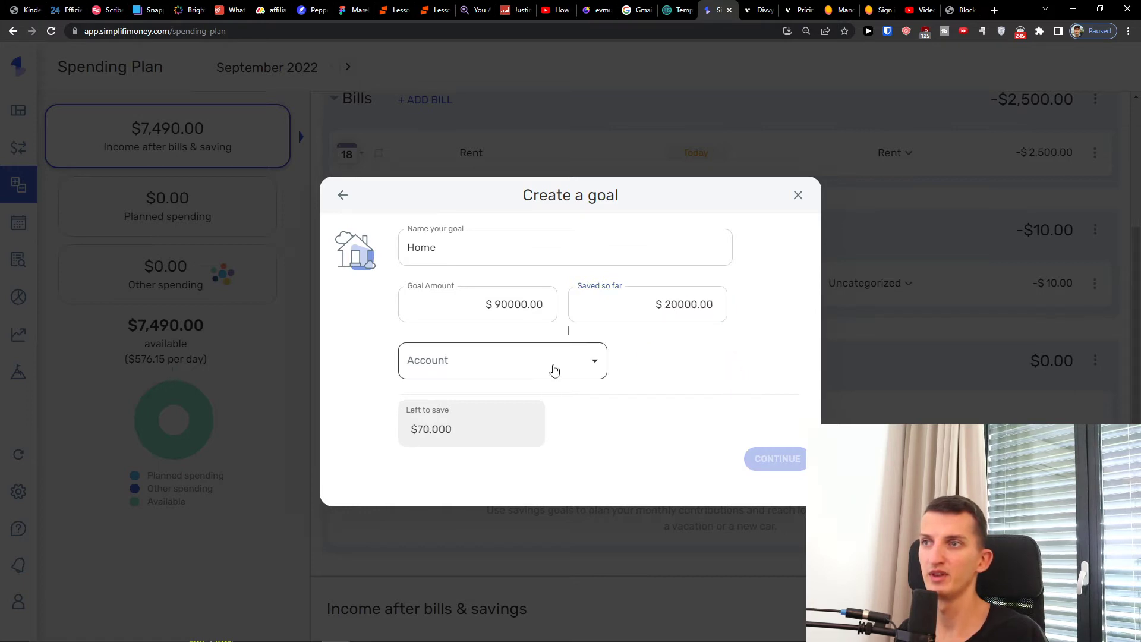
{"action": "left_click", "coordinate": [516, 372]}
{"action": "left_click", "coordinate": [482, 407]}
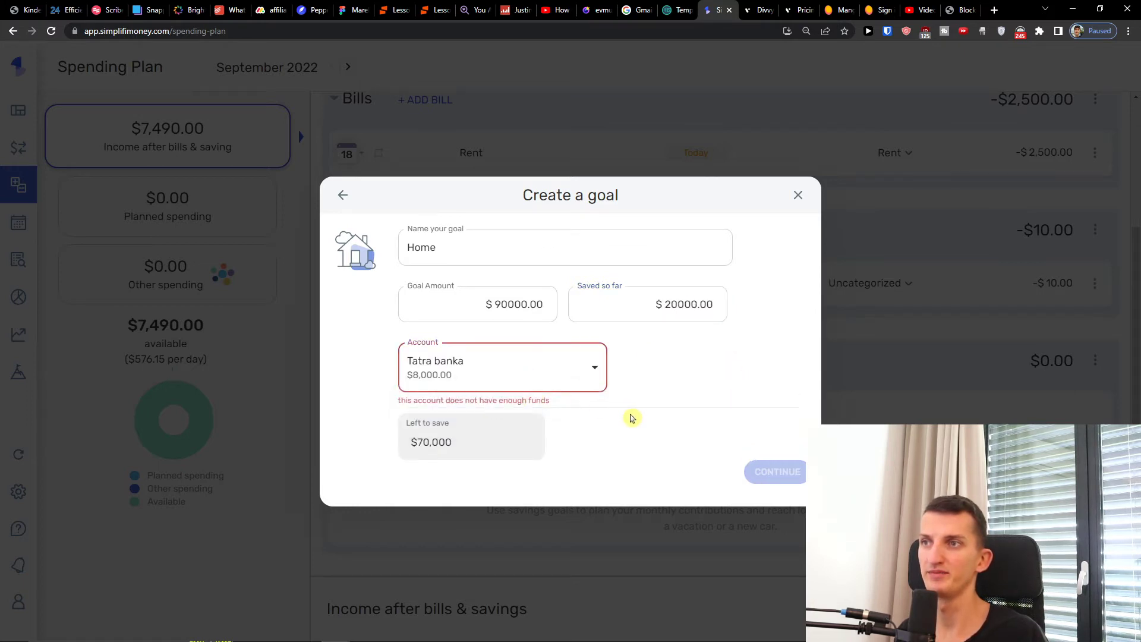
Step: Set the Home goal's saved amount to $8000 and continue to the target date settings
{"action": "left_click", "coordinate": [643, 315]}
{"action": "key", "text": "ctrl+a"}
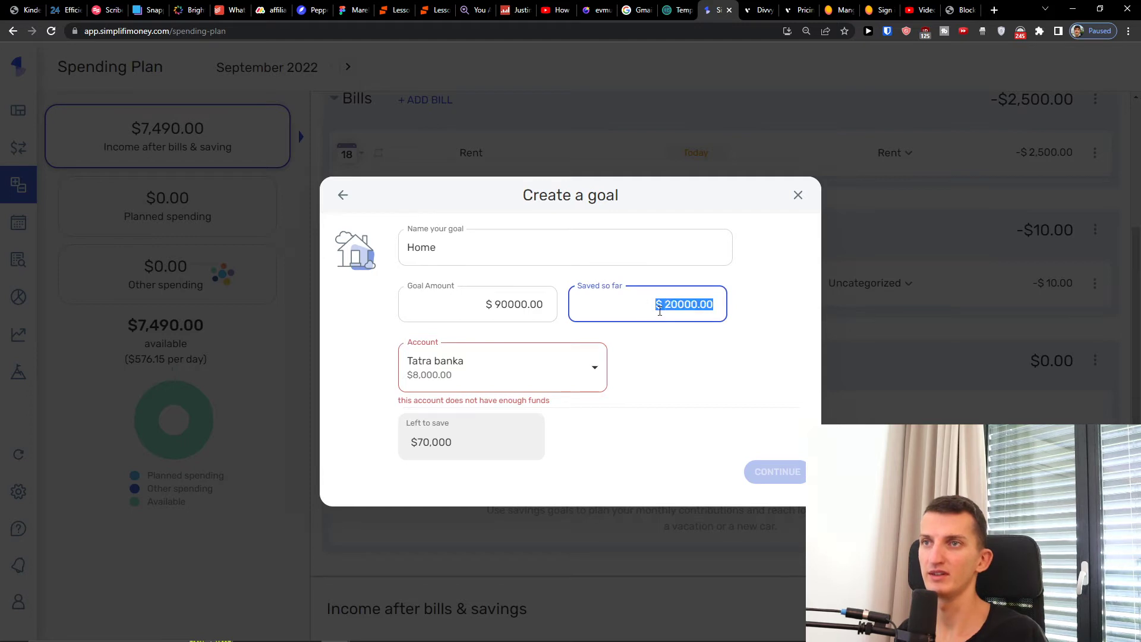
{"action": "type", "text": "88"}
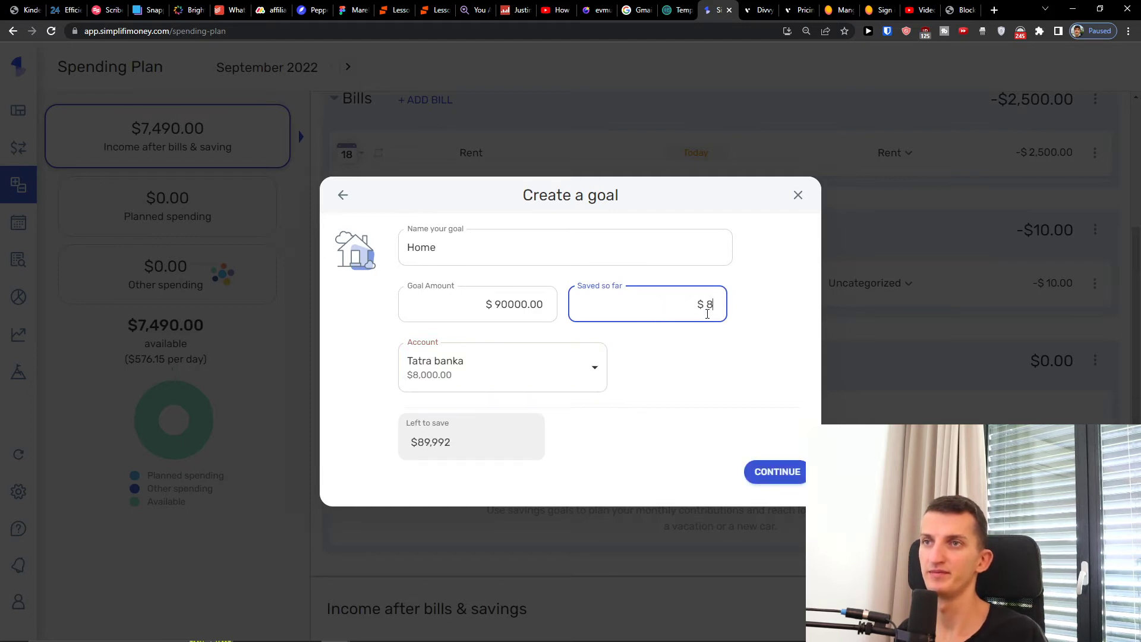
{"action": "left_click", "coordinate": [706, 370]}
{"action": "left_click", "coordinate": [772, 474]}
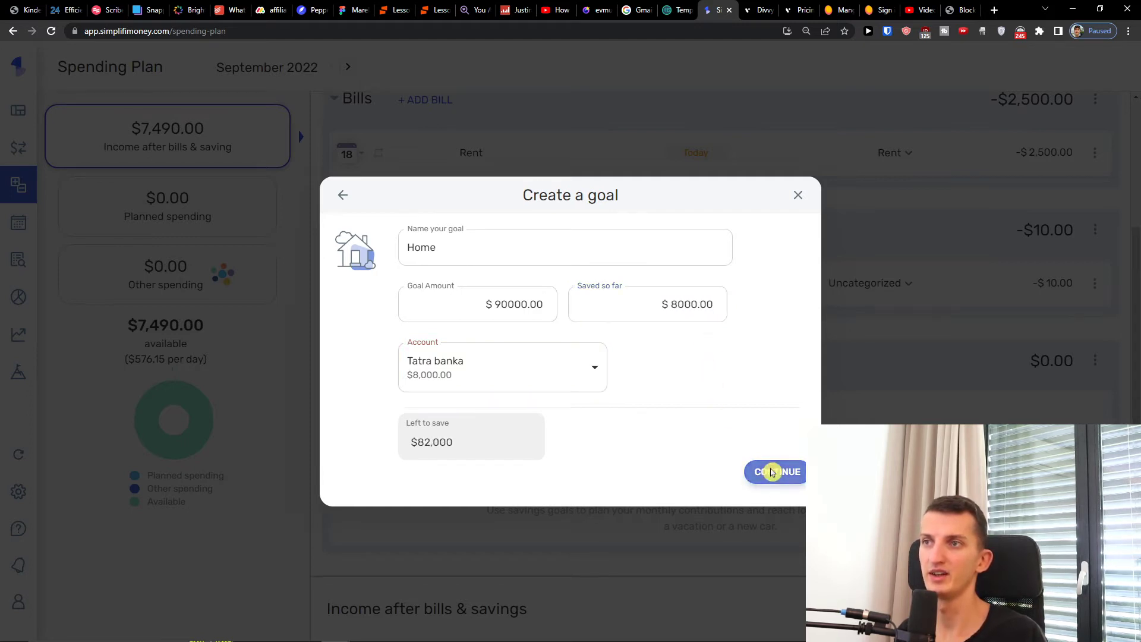
Step: Set the Home goal's target month to March 2023 and check the projected savings chart
{"action": "left_click", "coordinate": [544, 261]}
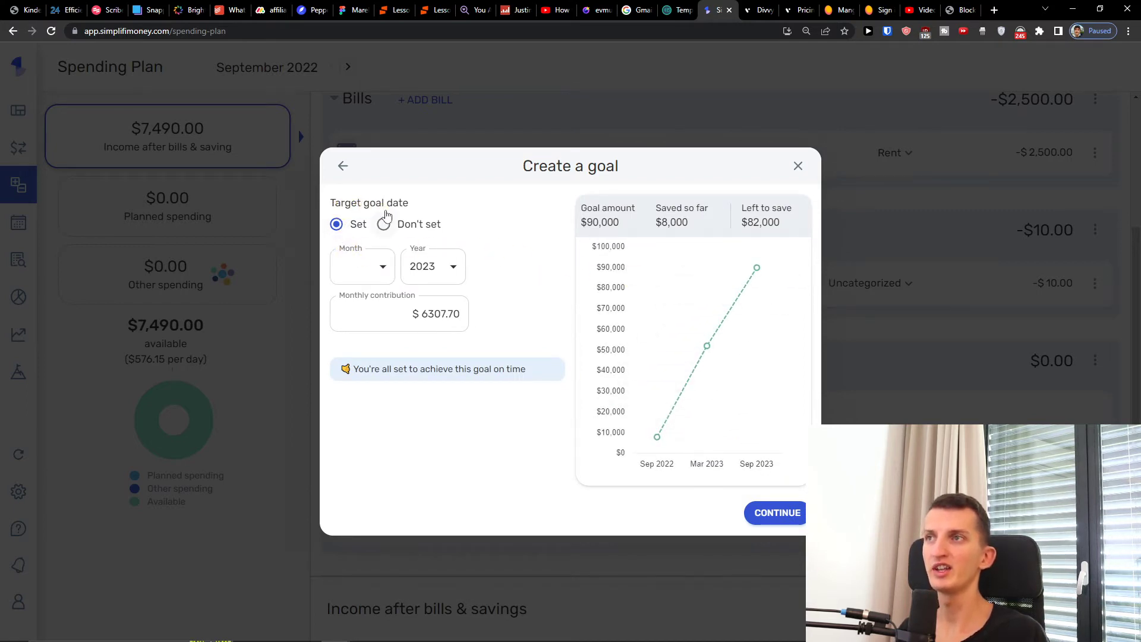
{"action": "left_click", "coordinate": [369, 264]}
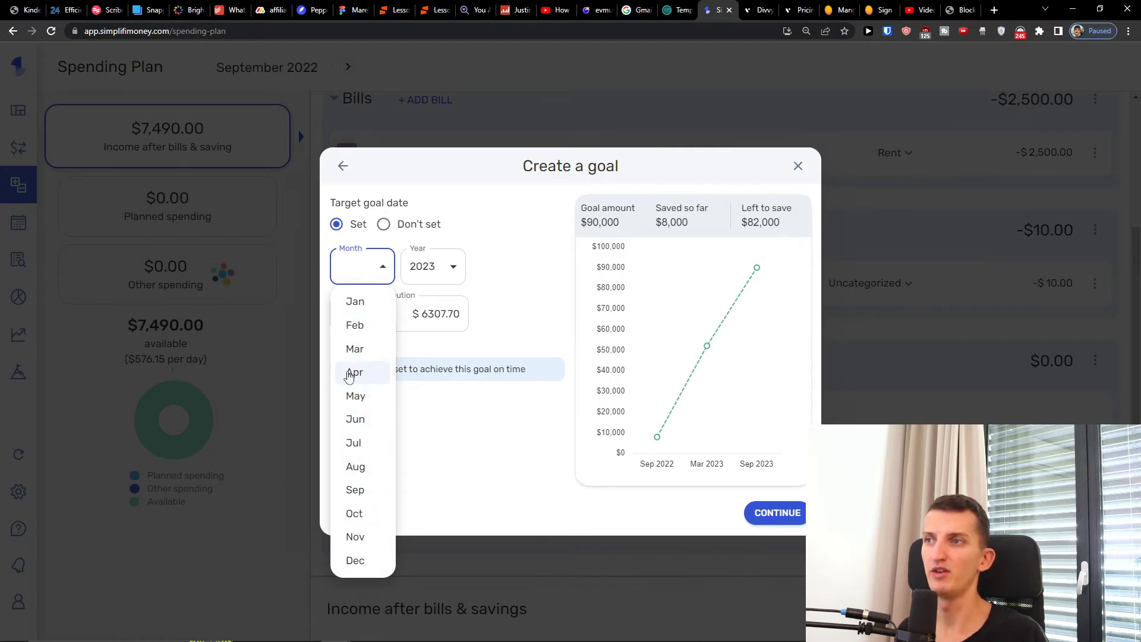
{"action": "left_click", "coordinate": [355, 349]}
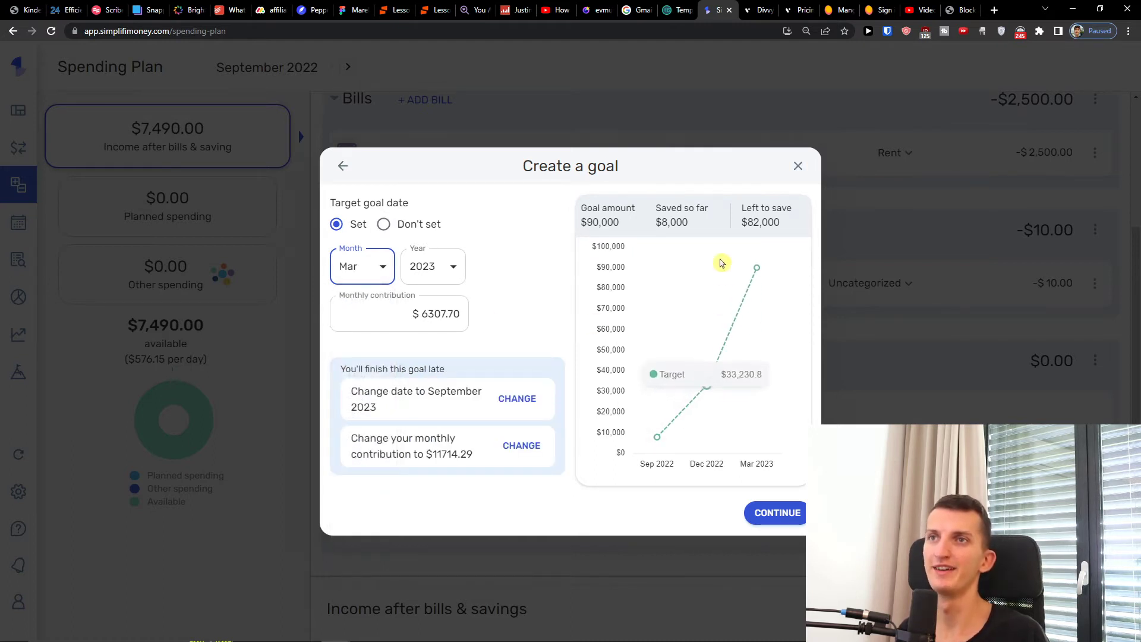
{"action": "left_click", "coordinate": [379, 316]}
{"action": "left_click", "coordinate": [492, 331]}
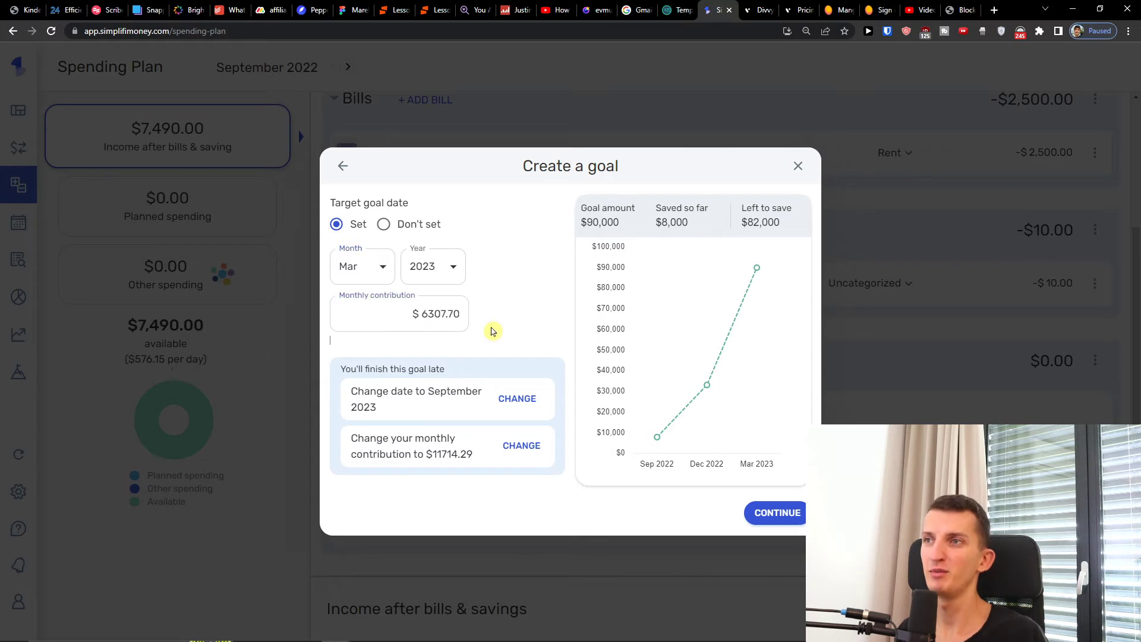
{"action": "mouse_move", "coordinate": [702, 395]}
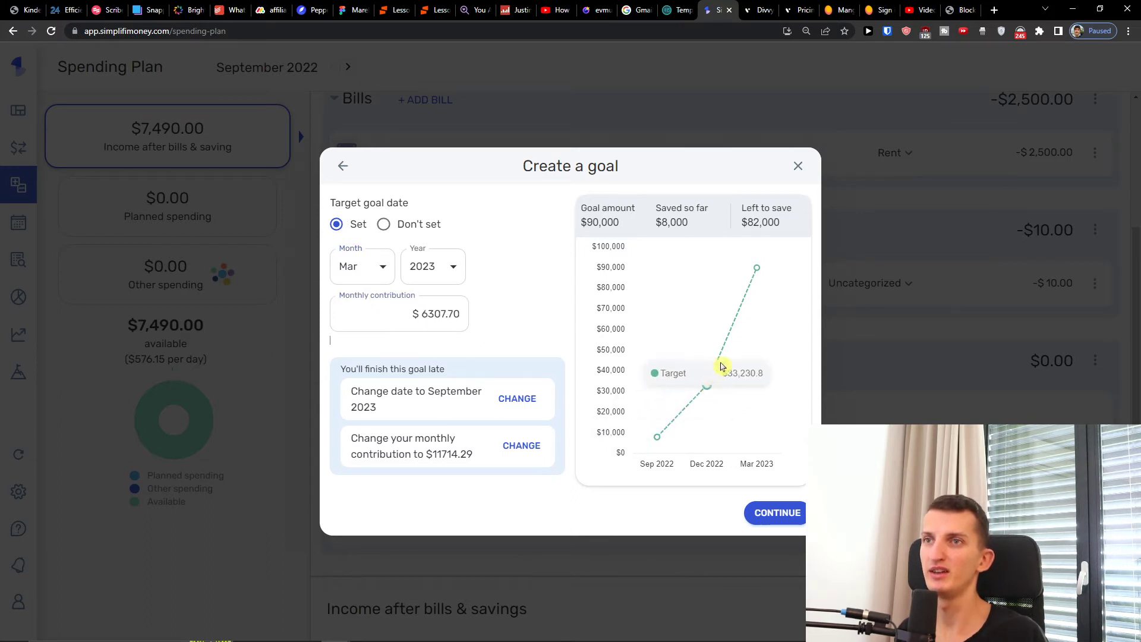
Step: Try a monthly contribution of $50000 for the Home goal
{"action": "left_click", "coordinate": [432, 314]}
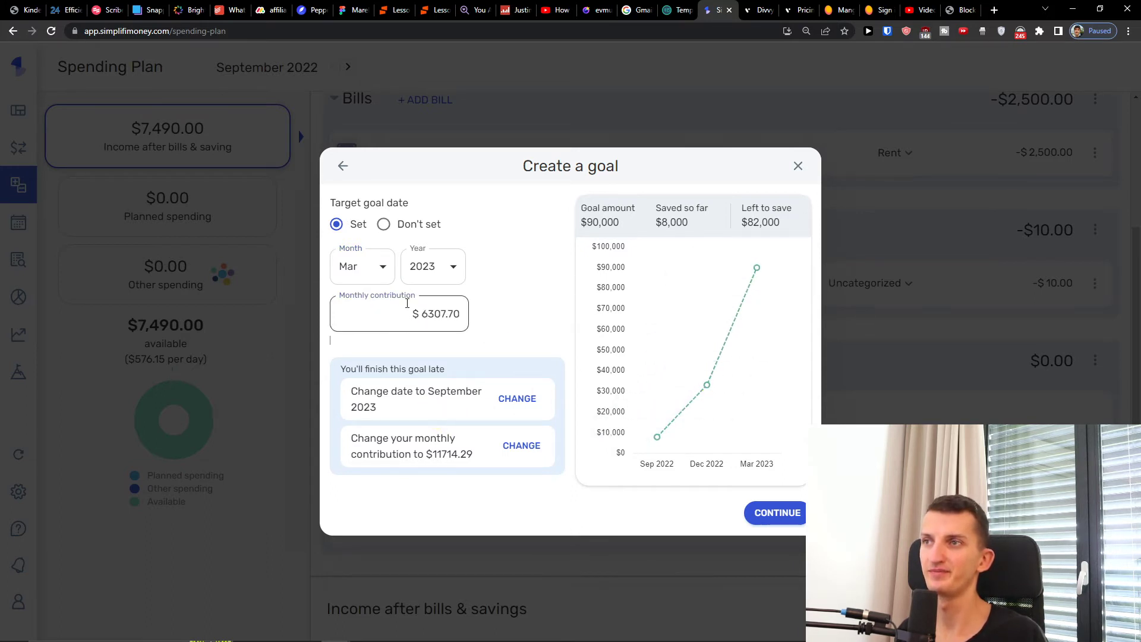
{"action": "type", "text": "50"}
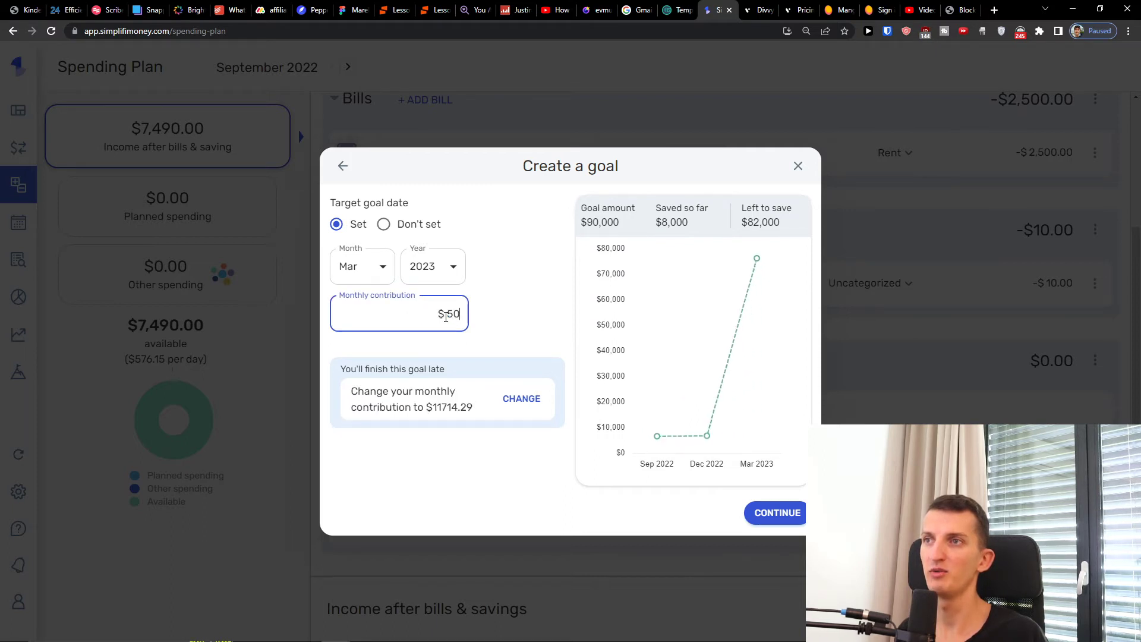
{"action": "type", "text": "000"}
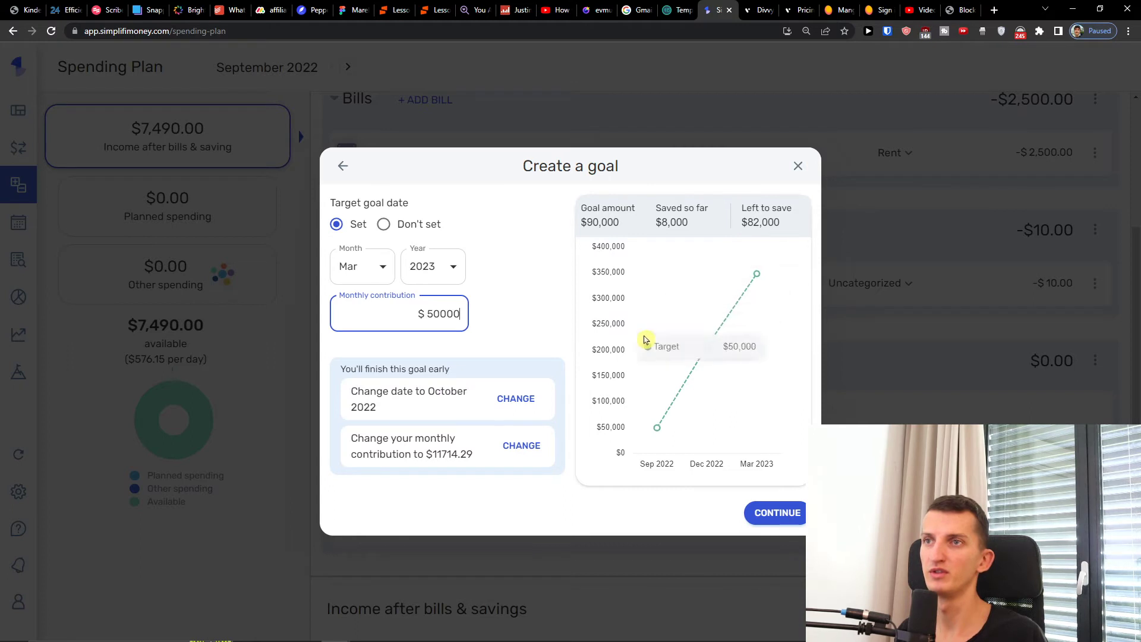
Step: Replace the Home goal's monthly contribution with $5000
{"action": "key", "text": "BackSpace"}
{"action": "key", "text": "BackSpace"}
{"action": "key", "text": "BackSpace"}
{"action": "key", "text": "BackSpace"}
{"action": "key", "text": "BackSpace"}
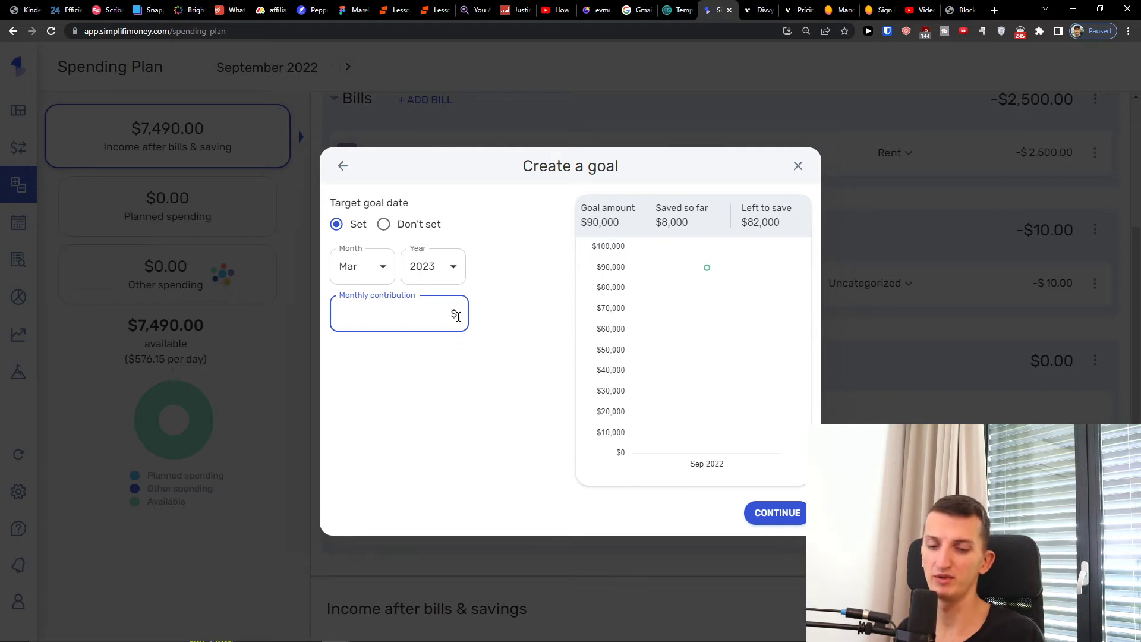
{"action": "type", "text": "5000"}
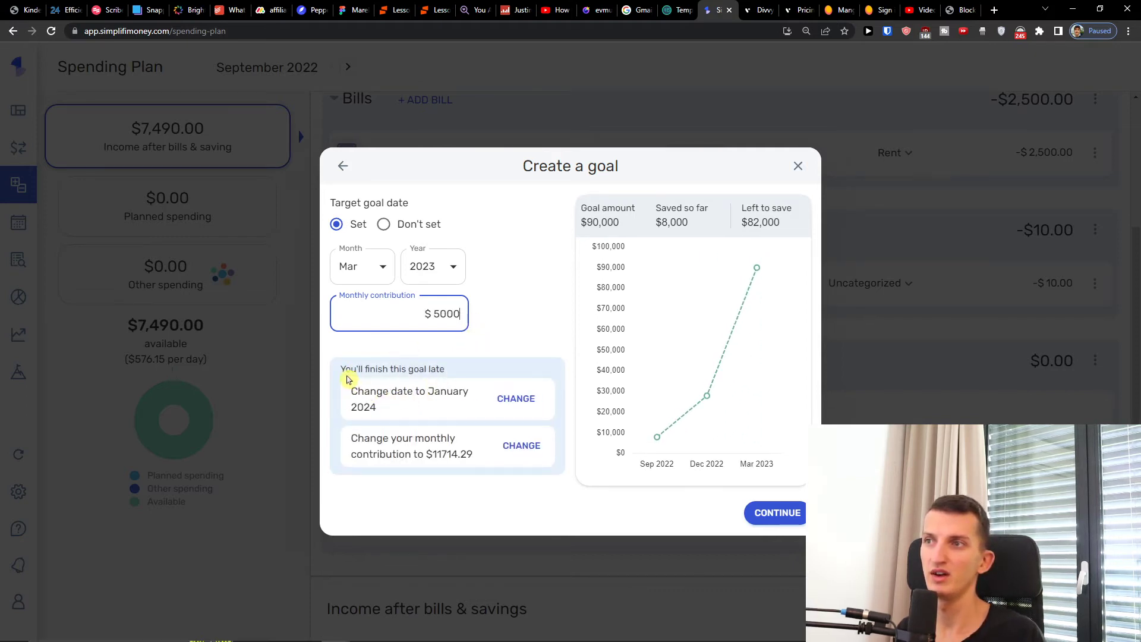
Step: Set the Home goal's monthly contribution to $11000 and continue to the goal confirmation
{"action": "triple_click", "coordinate": [419, 321]}
{"action": "type", "text": "1171"}
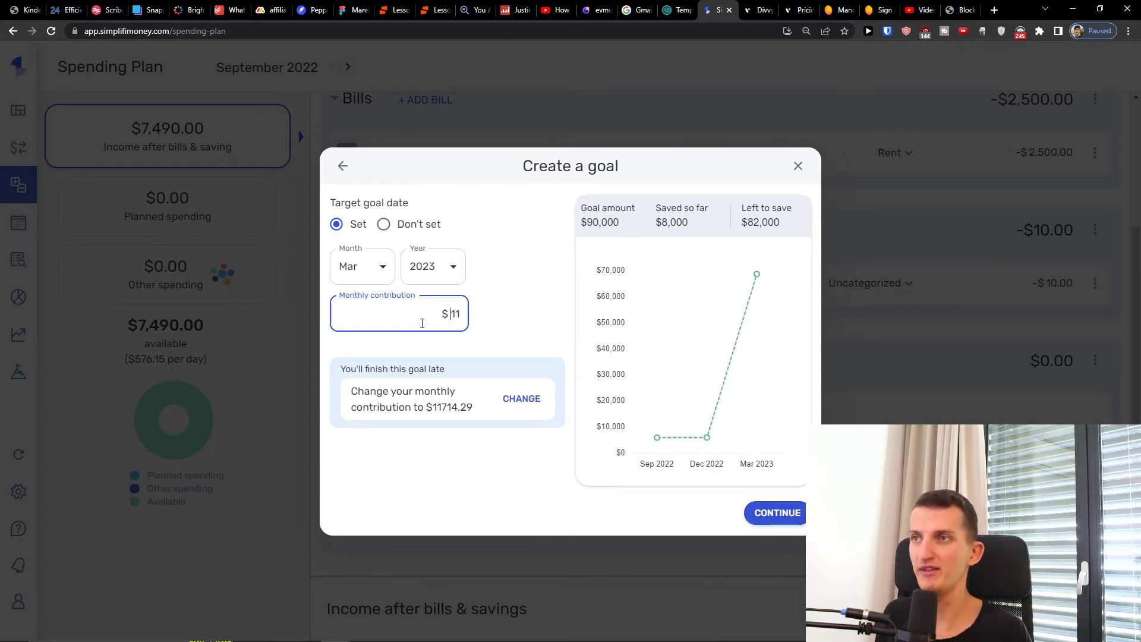
{"action": "key", "text": "BackSpace"}
{"action": "key", "text": "BackSpace"}
{"action": "type", "text": "000"}
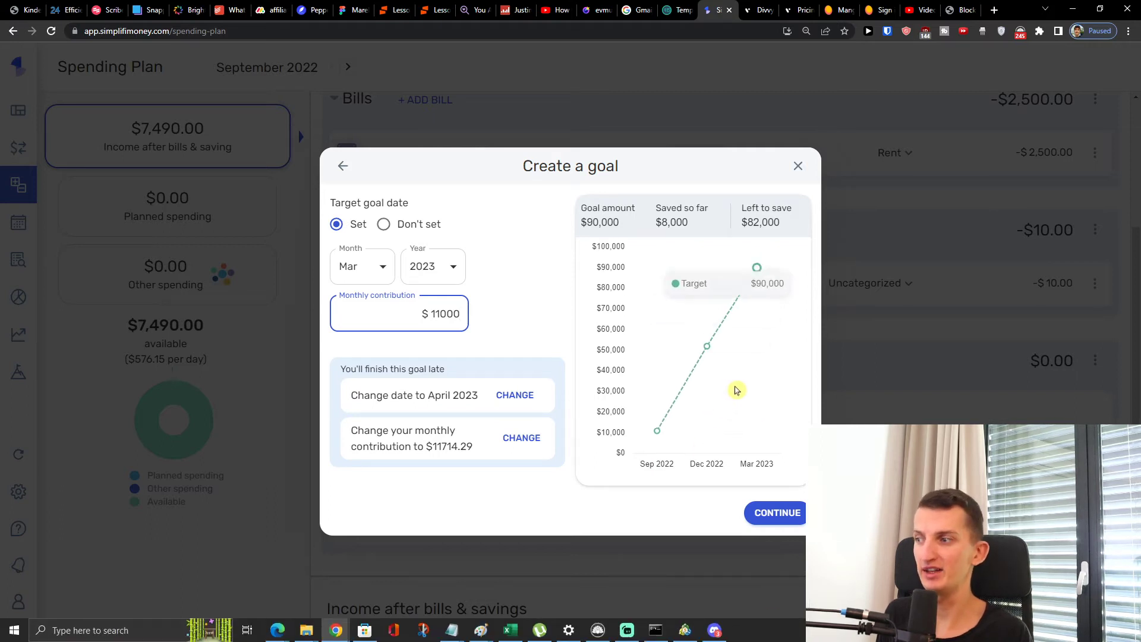
{"action": "left_click", "coordinate": [777, 511]}
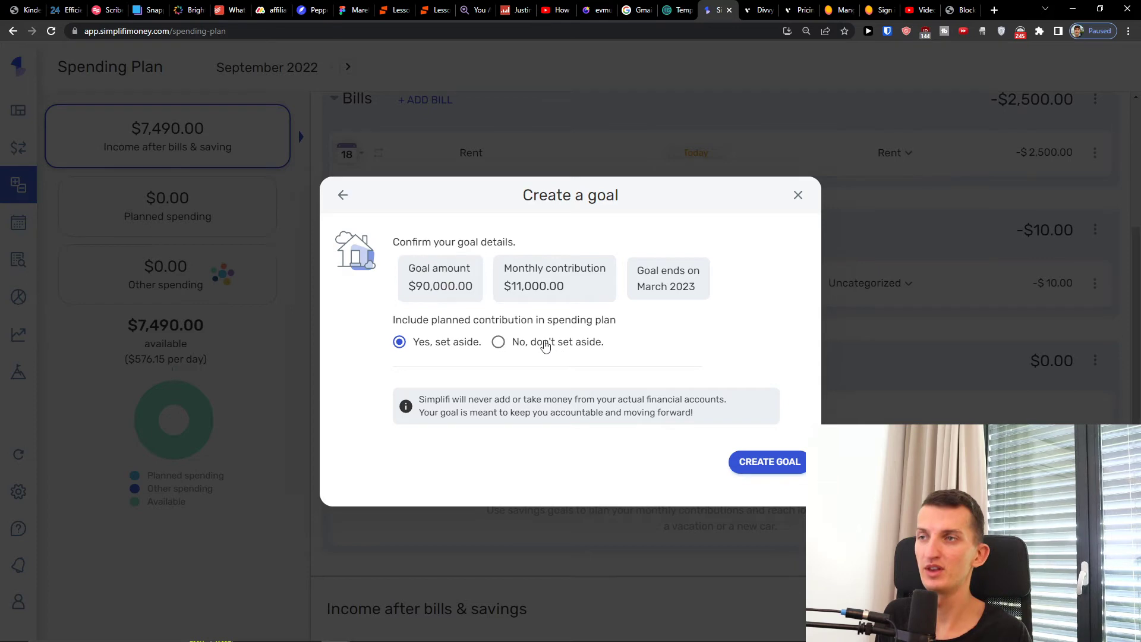
Step: Create the Home goal with its planned contribution set aside in the spending plan and close the confirmation
{"action": "left_click", "coordinate": [770, 463]}
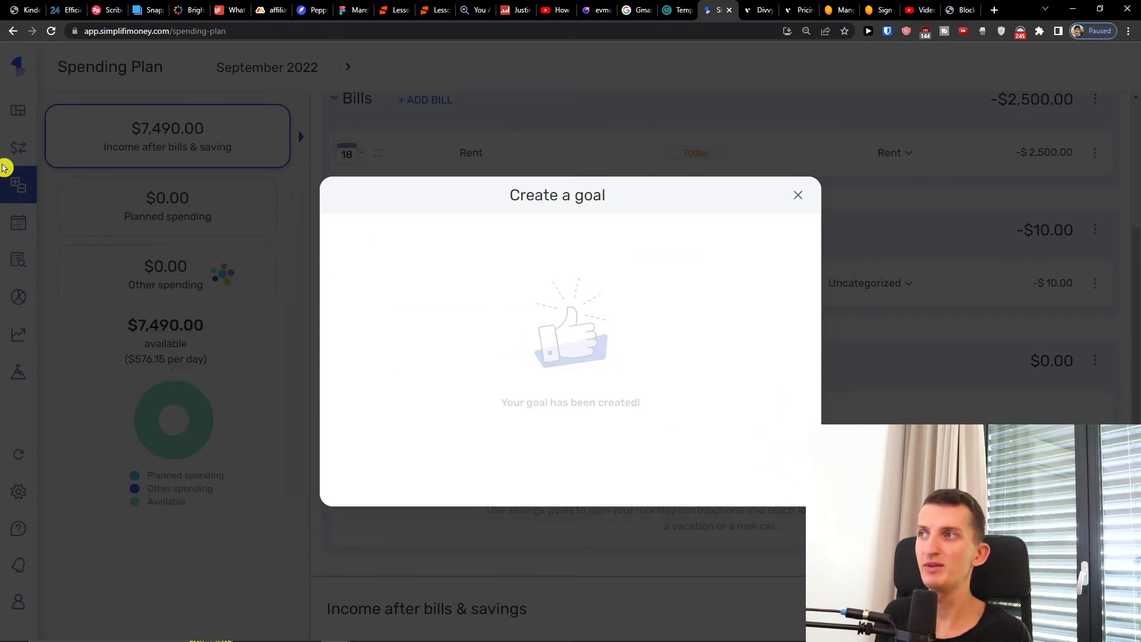
{"action": "left_click", "coordinate": [798, 195]}
{"action": "scroll", "coordinate": [765, 256], "scroll_direction": "up", "scroll_amount": 2}
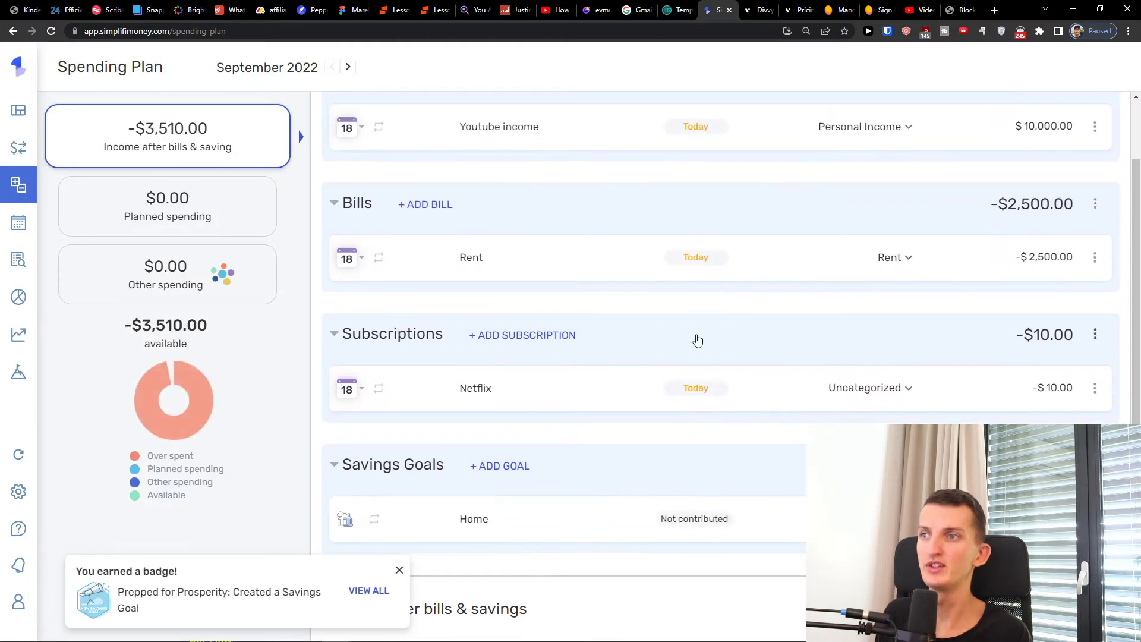
Step: Start a new Vacation savings goal with a goal amount of $10000
{"action": "left_click", "coordinate": [506, 467]}
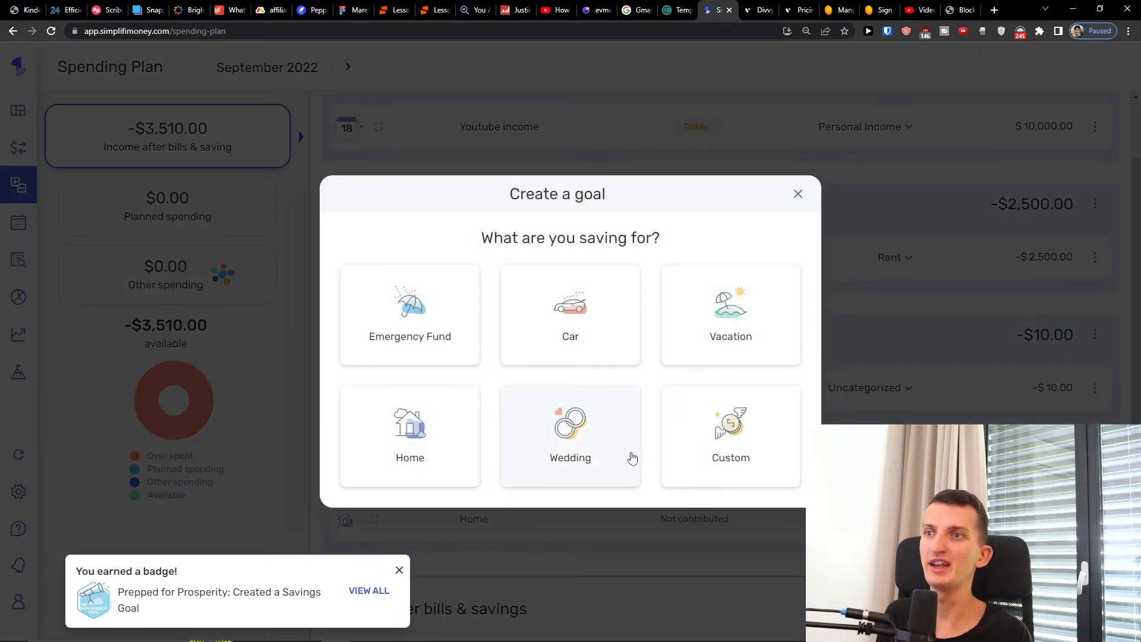
{"action": "left_click", "coordinate": [732, 328]}
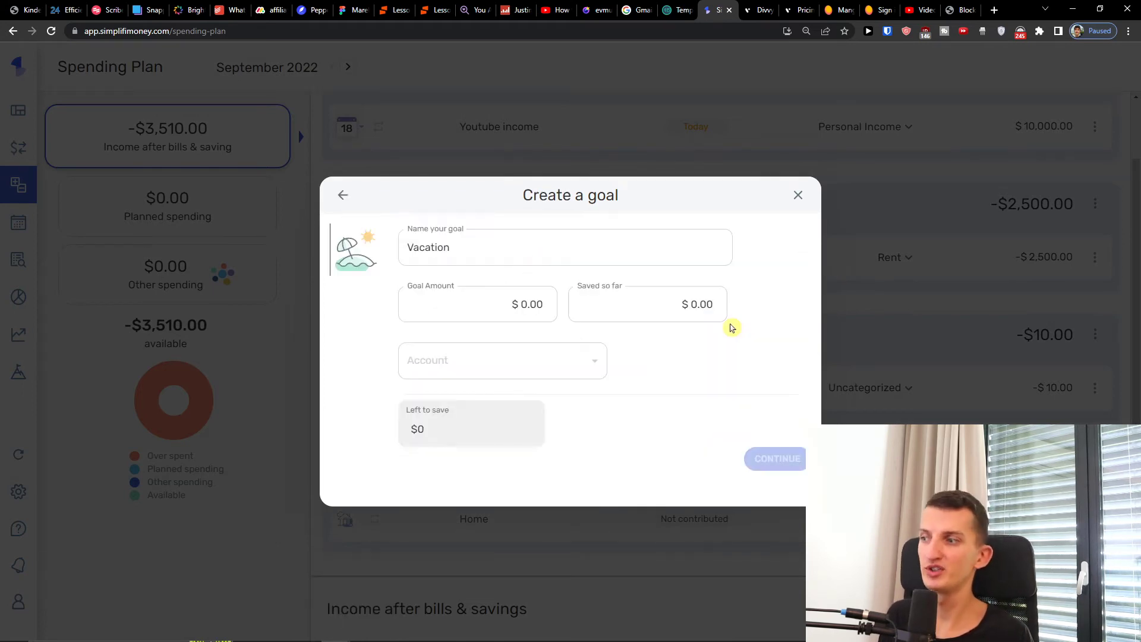
{"action": "left_click", "coordinate": [500, 297]}
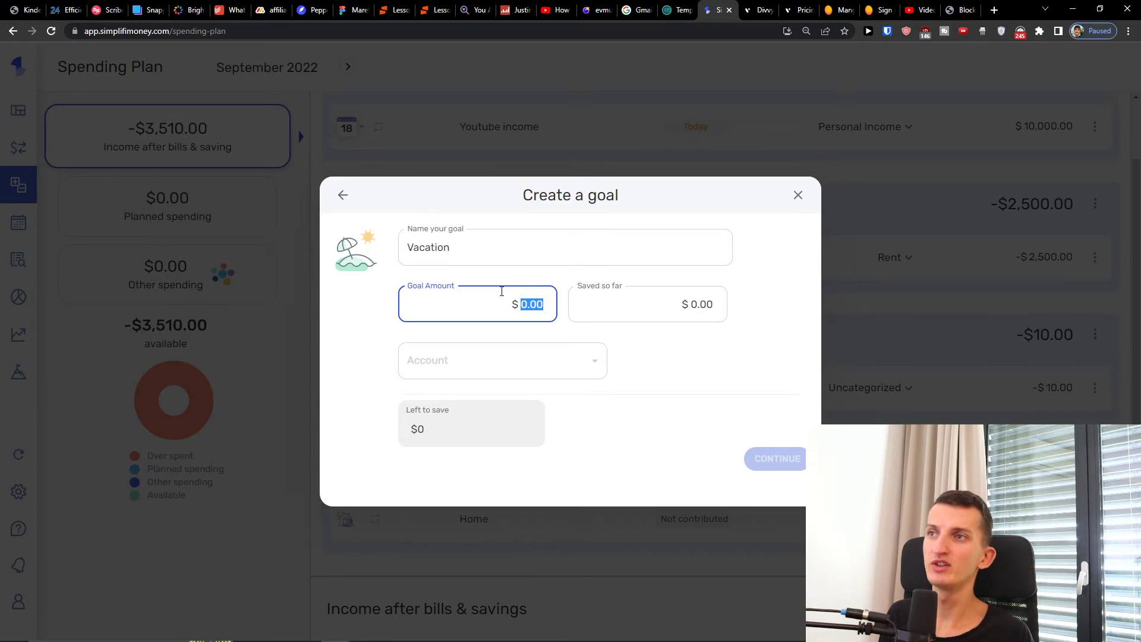
{"action": "type", "text": "5000"}
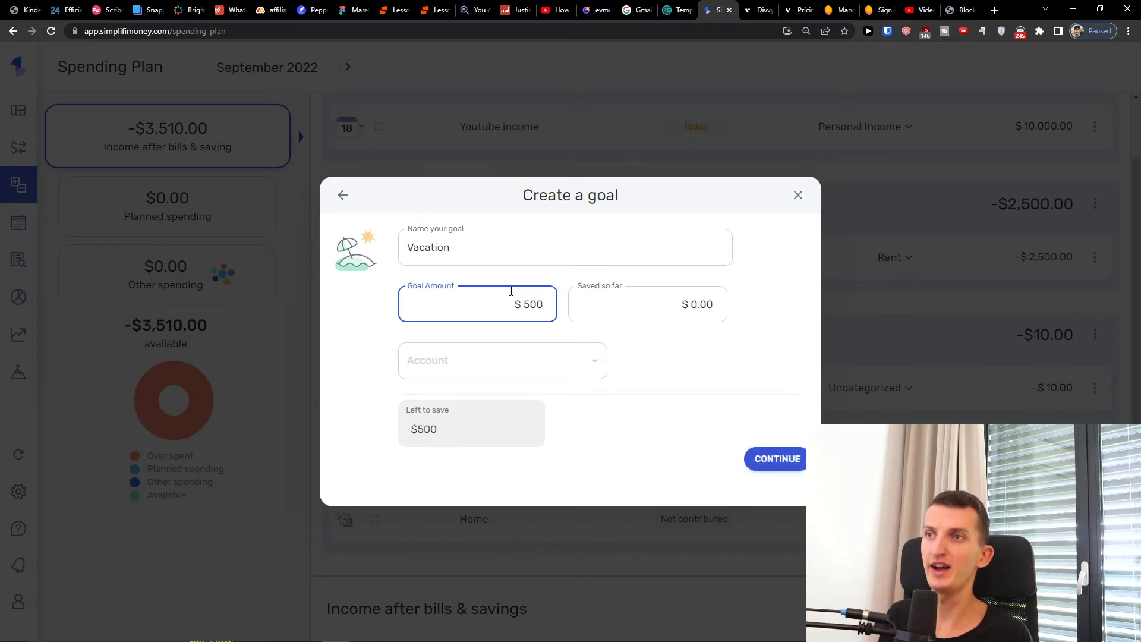
{"action": "left_click", "coordinate": [608, 370]}
{"action": "left_click", "coordinate": [538, 306]}
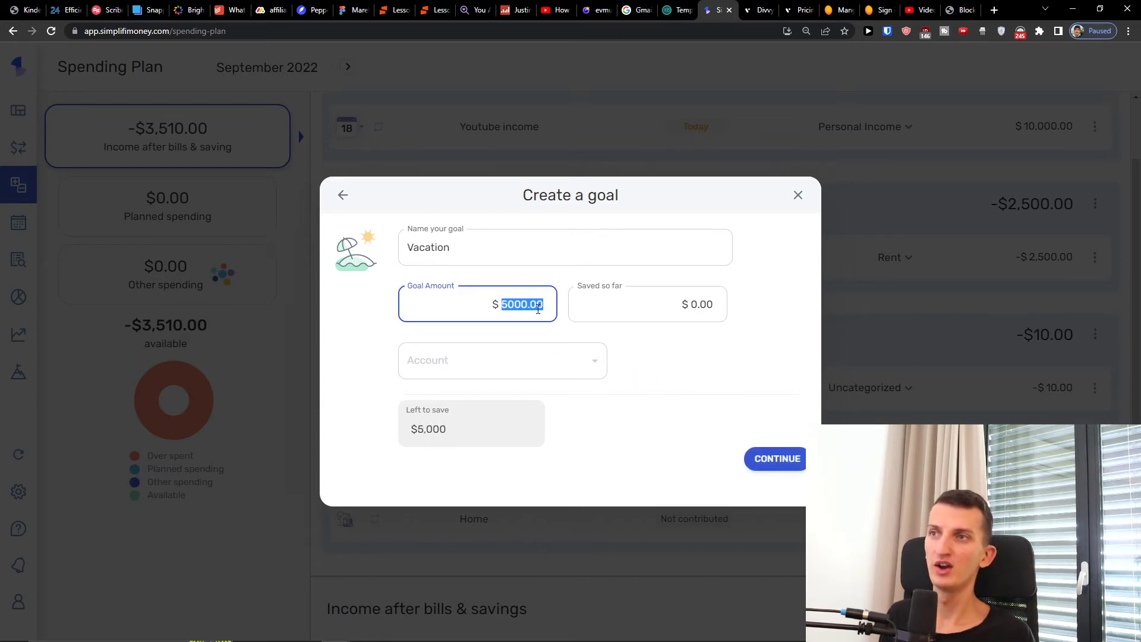
{"action": "type", "text": "10000"}
{"action": "left_click", "coordinate": [660, 353]}
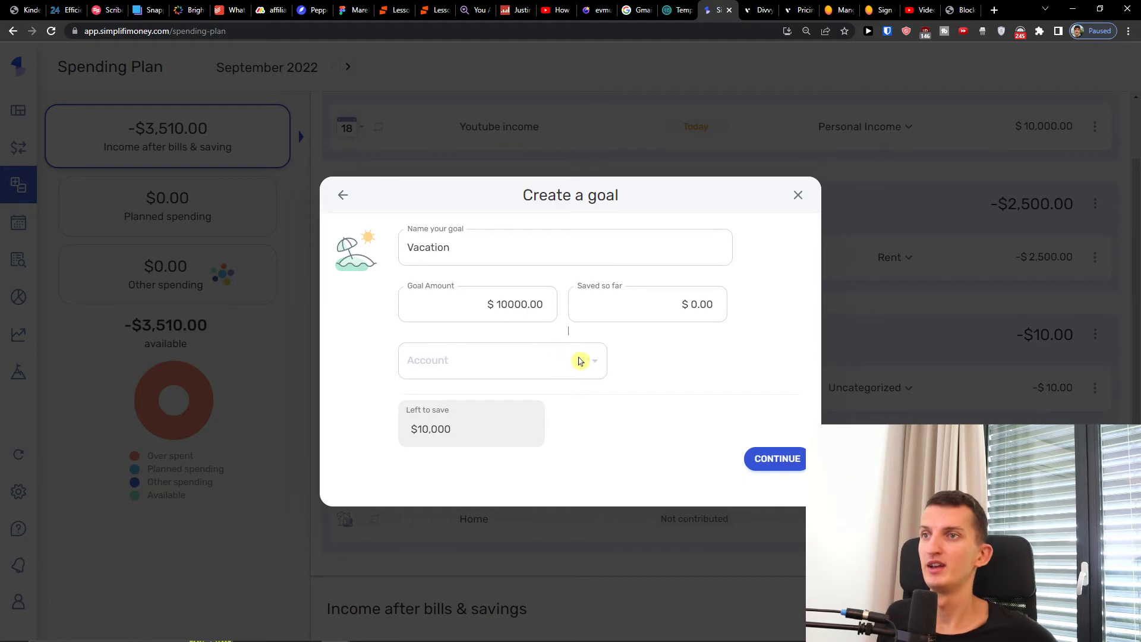
Step: Try a saved-so-far amount for the Vacation goal with Tatra banka as its account, and clear that amount again
{"action": "left_click", "coordinate": [627, 307]}
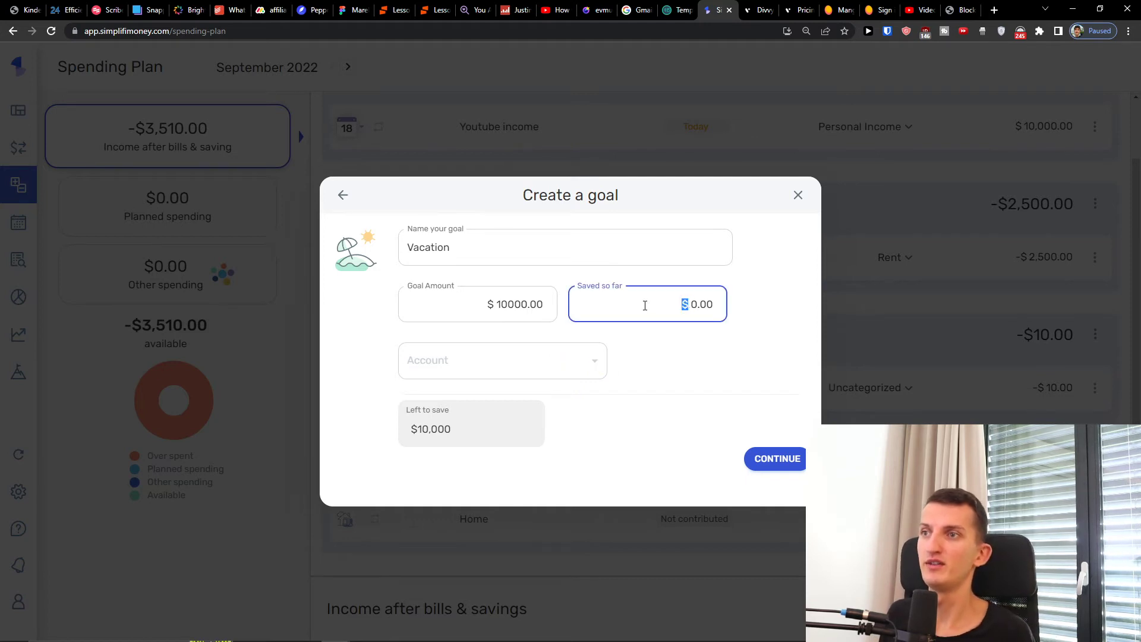
{"action": "triple_click", "coordinate": [690, 303]}
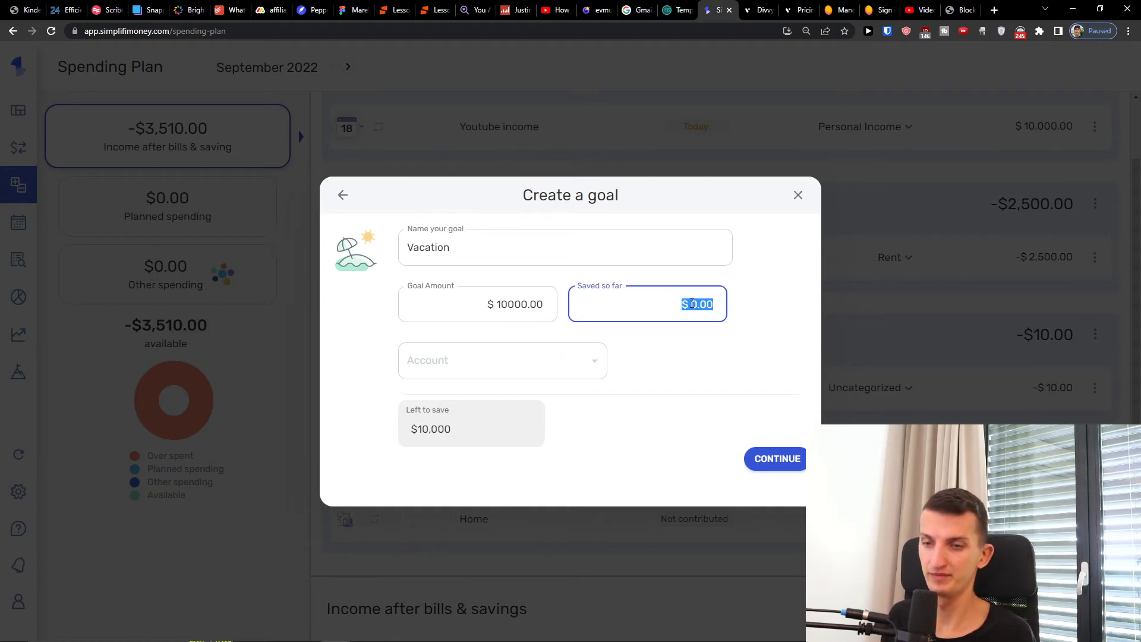
{"action": "type", "text": "1"}
{"action": "type", "text": "01"}
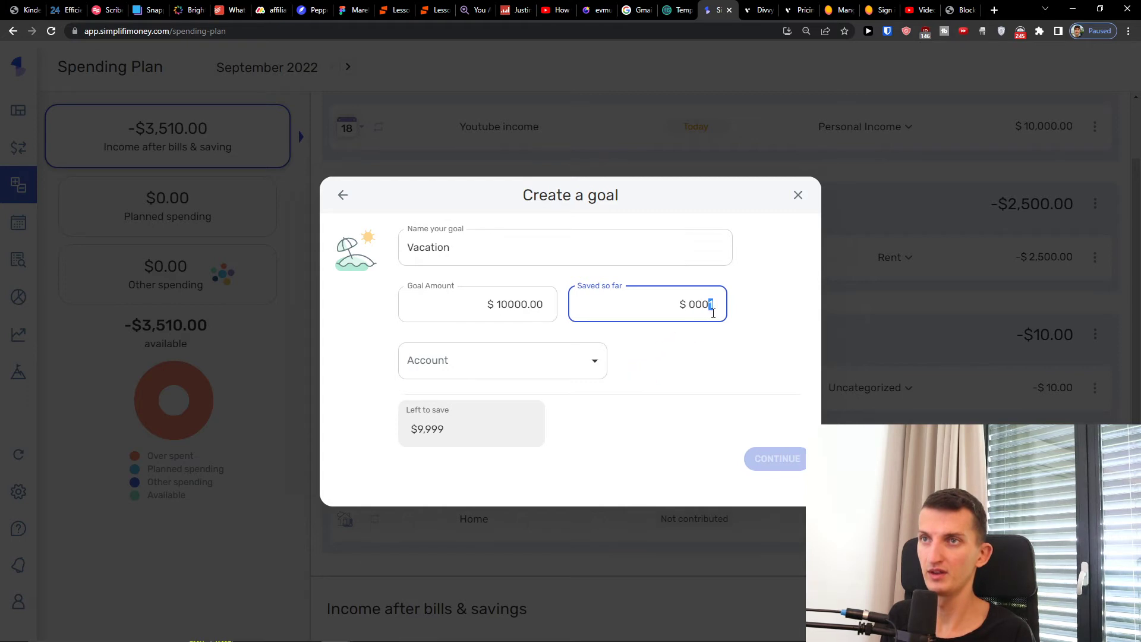
{"action": "type", "text": "000"}
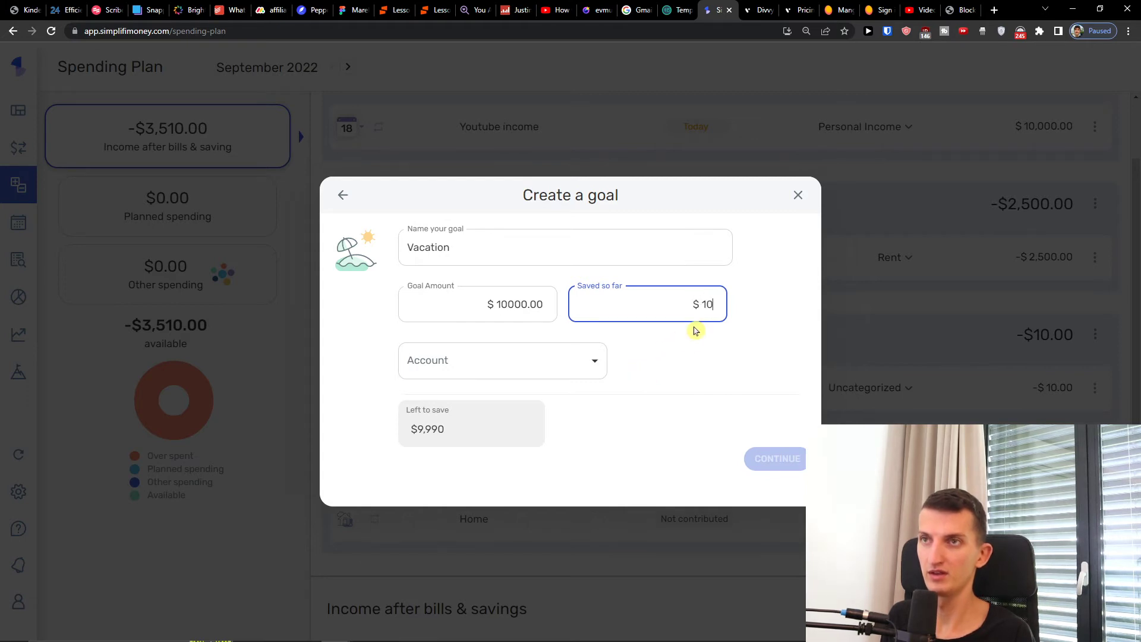
{"action": "left_click", "coordinate": [573, 364]}
{"action": "left_click", "coordinate": [515, 408]}
{"action": "left_click", "coordinate": [683, 309]}
{"action": "key", "text": "BackSpace"}
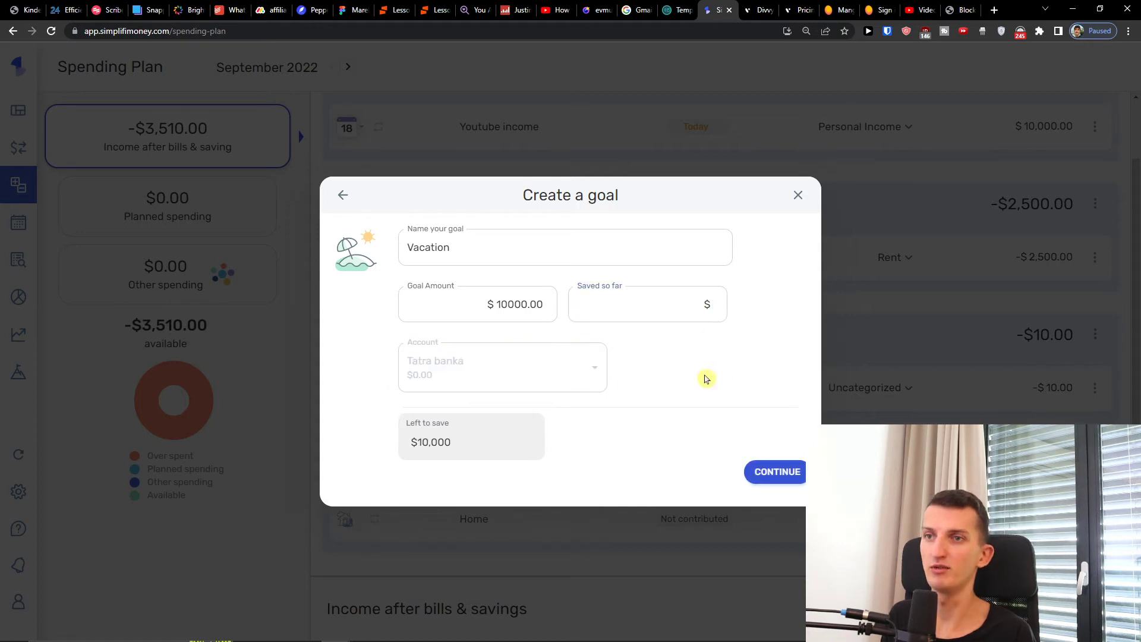
Step: Continue to the Vacation goal's schedule, set the target month to June 2023 and the monthly contribution to $1000
{"action": "left_click", "coordinate": [759, 472]}
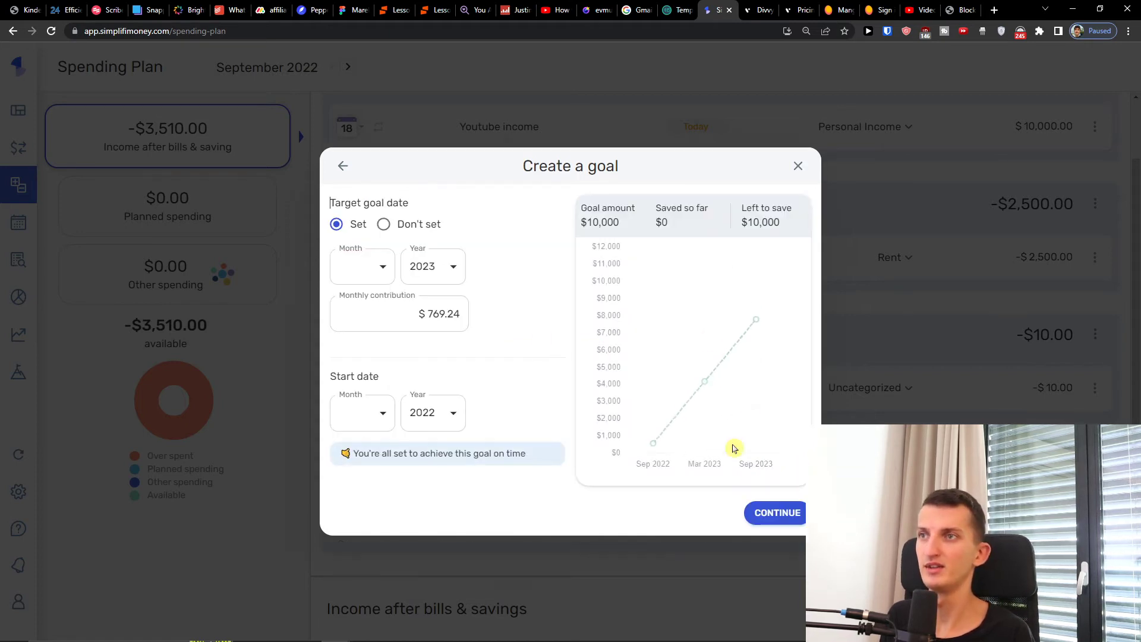
{"action": "left_click", "coordinate": [383, 266]}
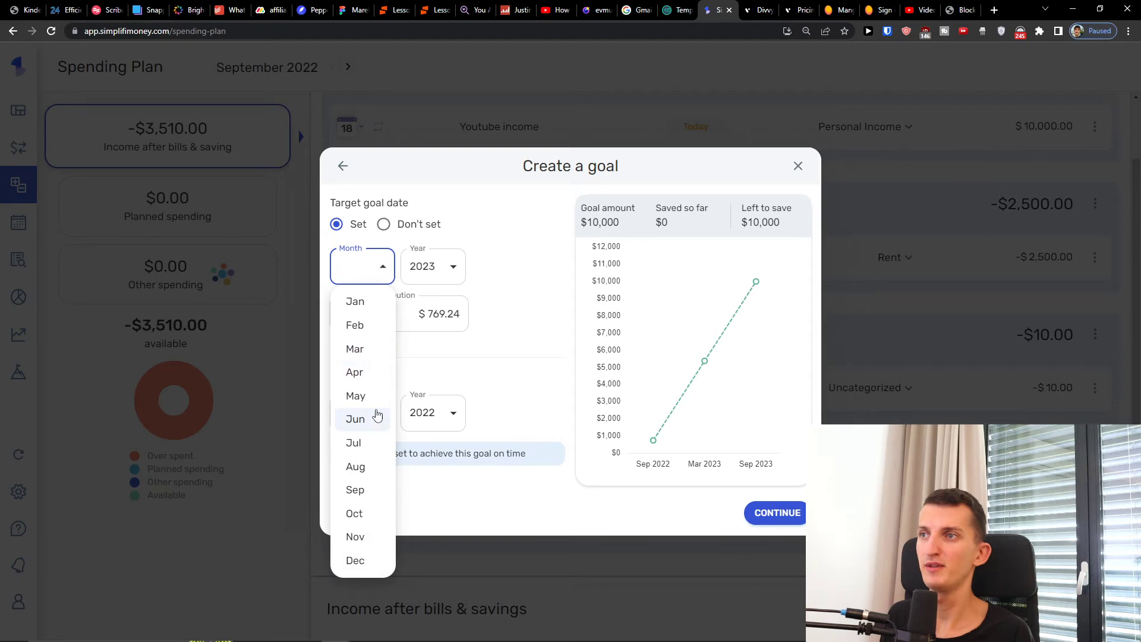
{"action": "left_click", "coordinate": [360, 419]}
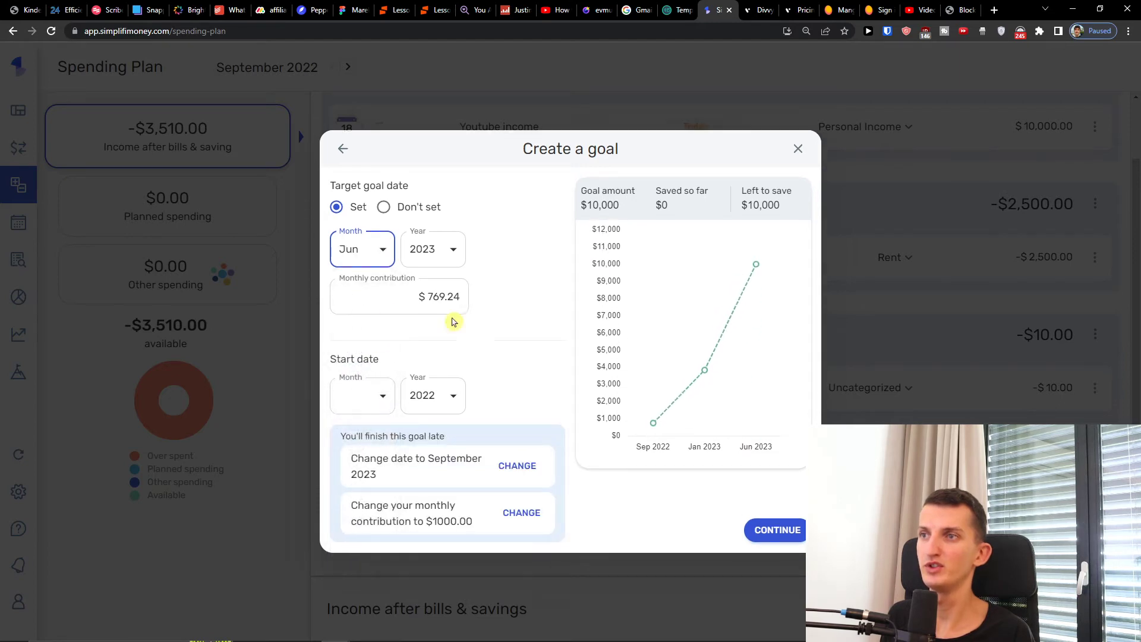
{"action": "left_click", "coordinate": [414, 303]}
{"action": "type", "text": "1000"}
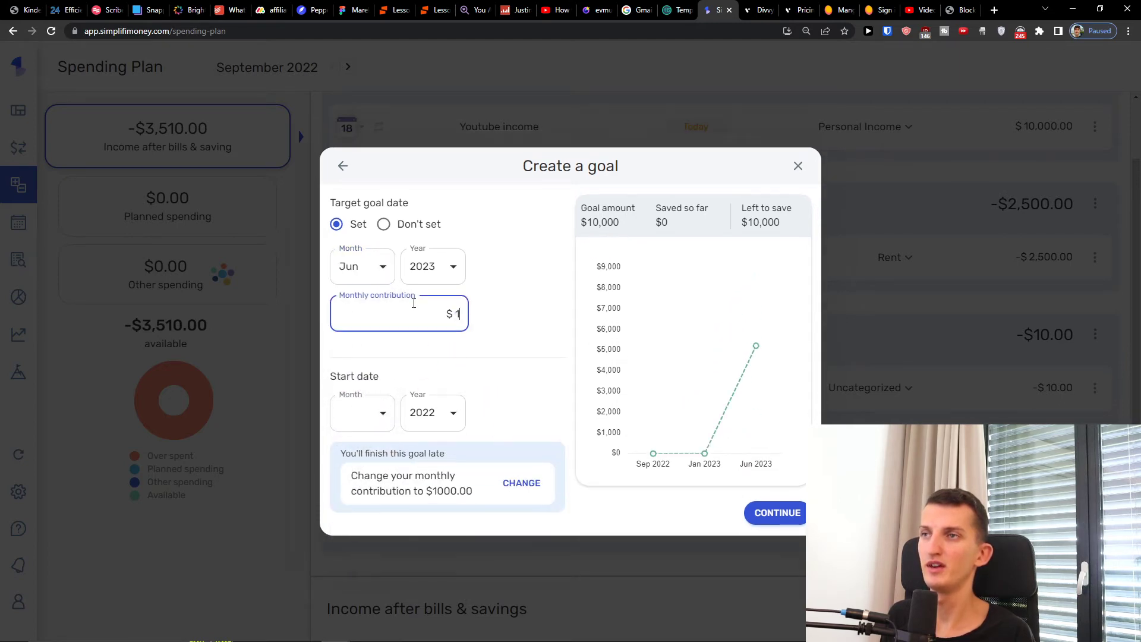
{"action": "left_click", "coordinate": [494, 375]}
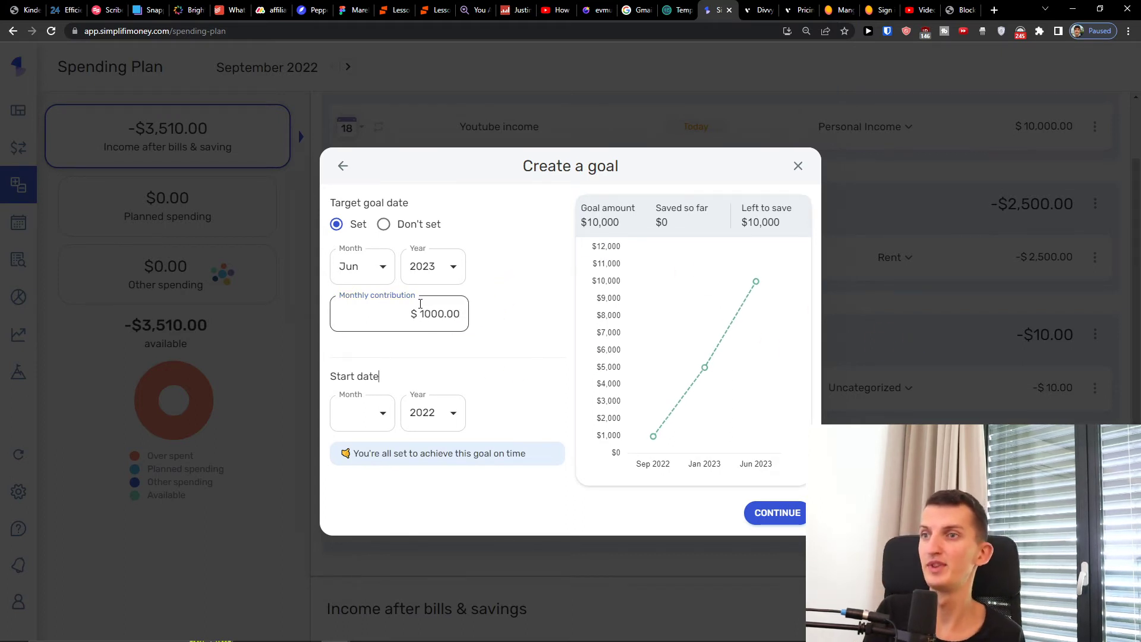
Step: Confirm the Vacation goal's details and create it with its planned contribution set aside in the spending plan
{"action": "left_click", "coordinate": [767, 515]}
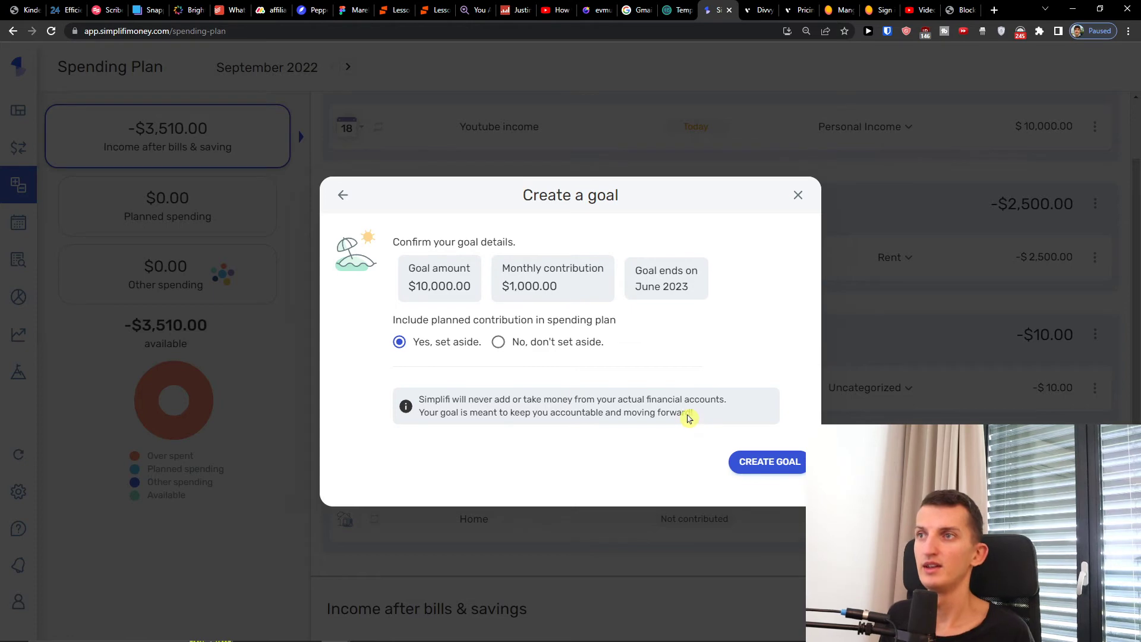
{"action": "left_click", "coordinate": [742, 462]}
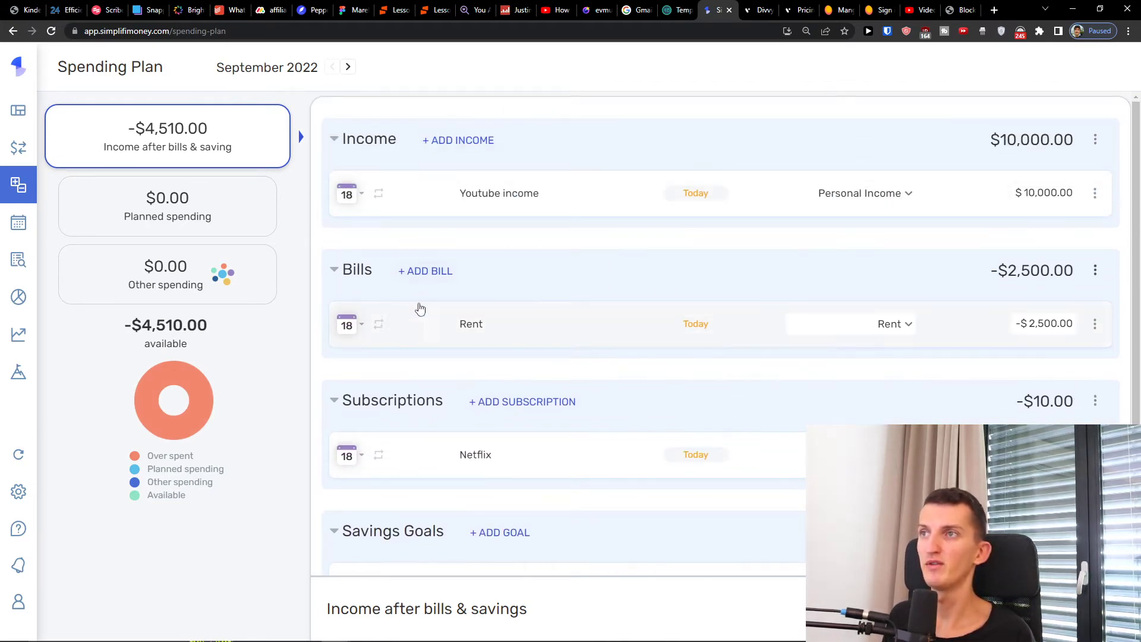
{"action": "scroll", "coordinate": [420, 306], "scroll_direction": "down", "scroll_amount": 2}
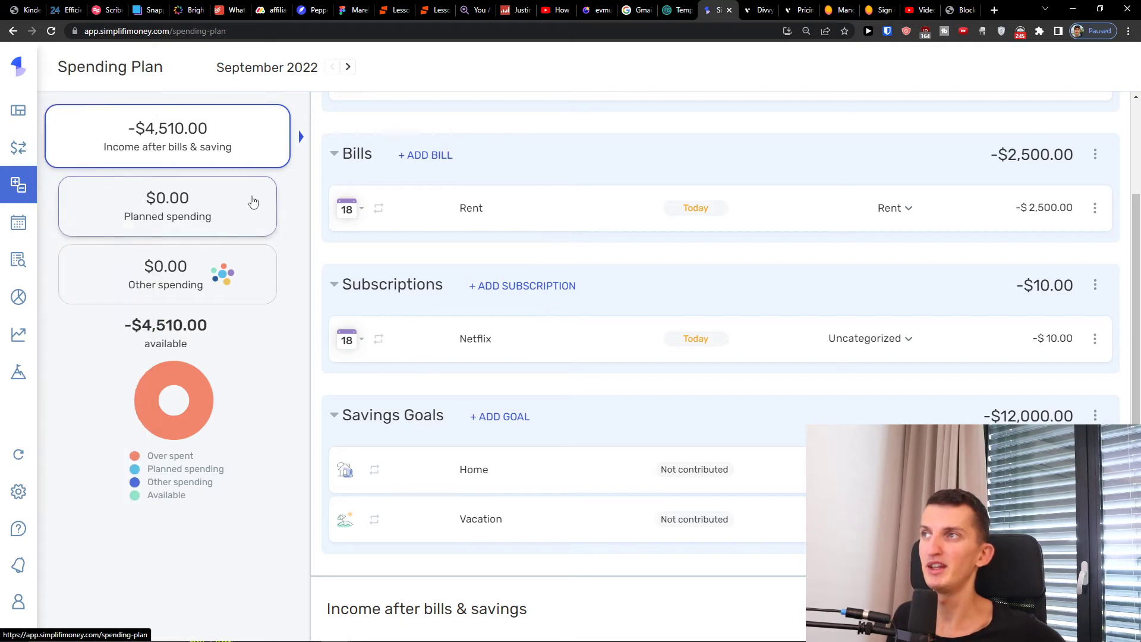
Step: Go to the dashboard and check which expense types can be added to planned spending
{"action": "mouse_move", "coordinate": [54, 196]}
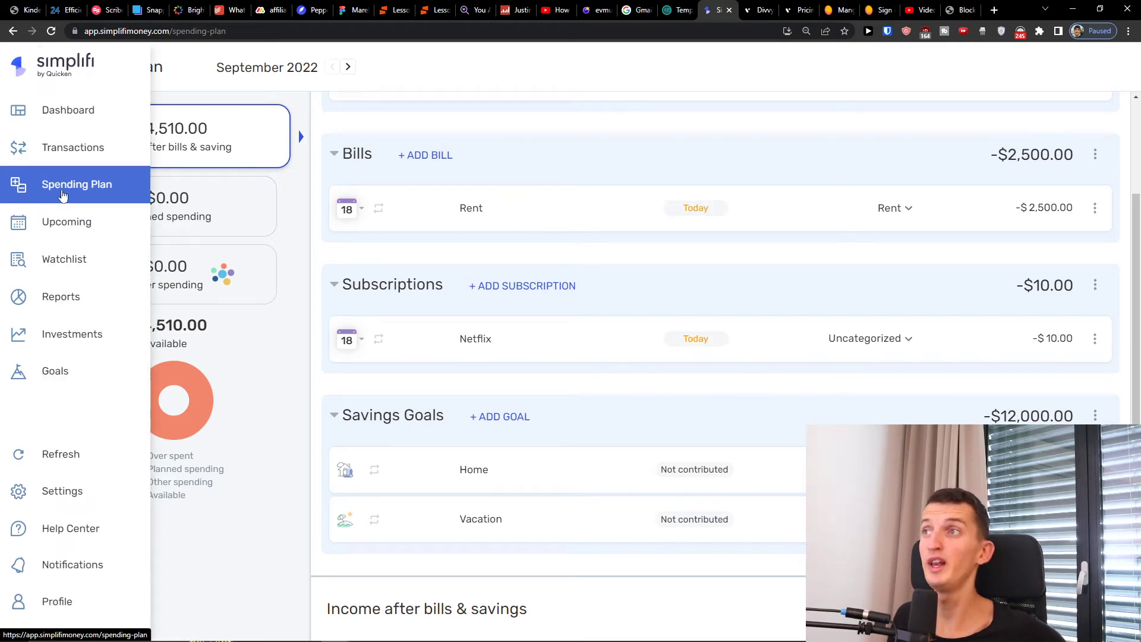
{"action": "left_click", "coordinate": [52, 129]}
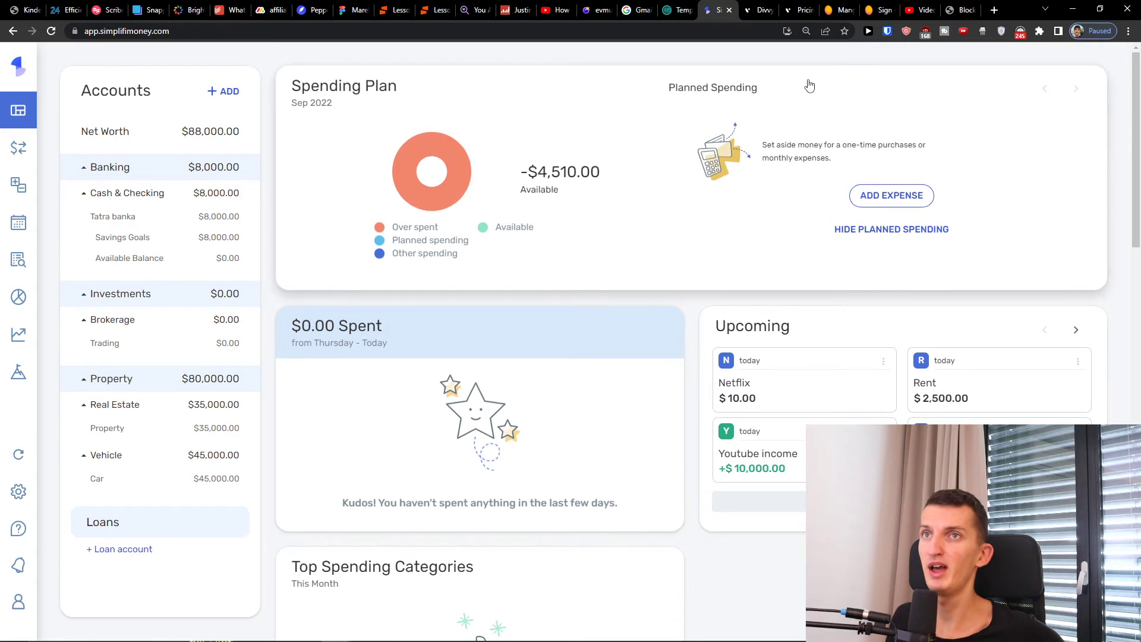
{"action": "left_click", "coordinate": [906, 199]}
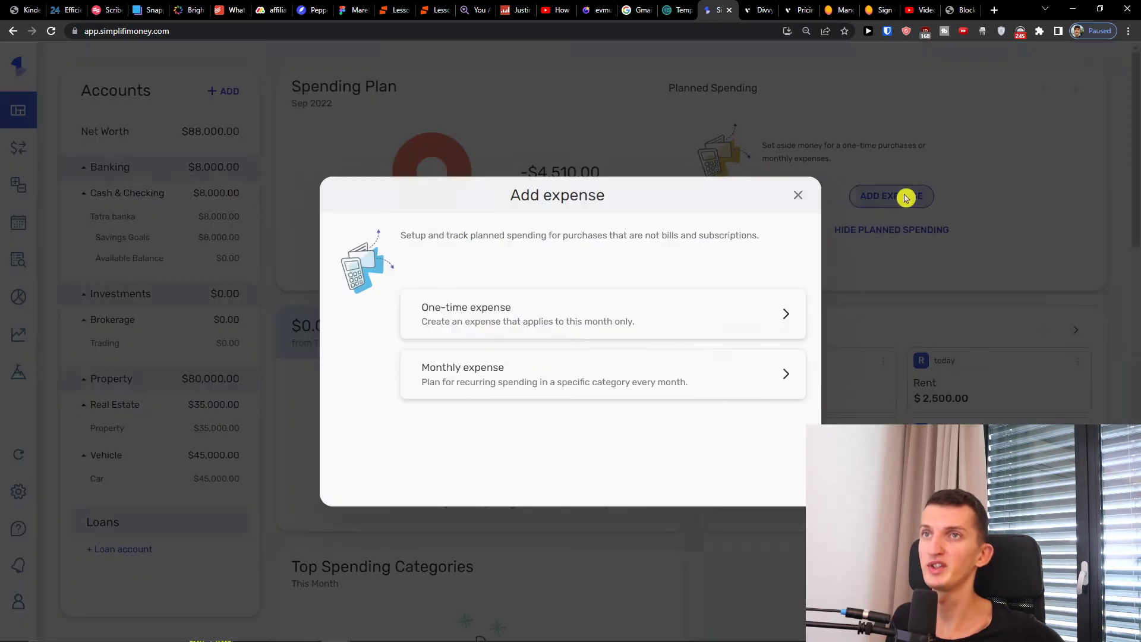
{"action": "left_click", "coordinate": [798, 196]}
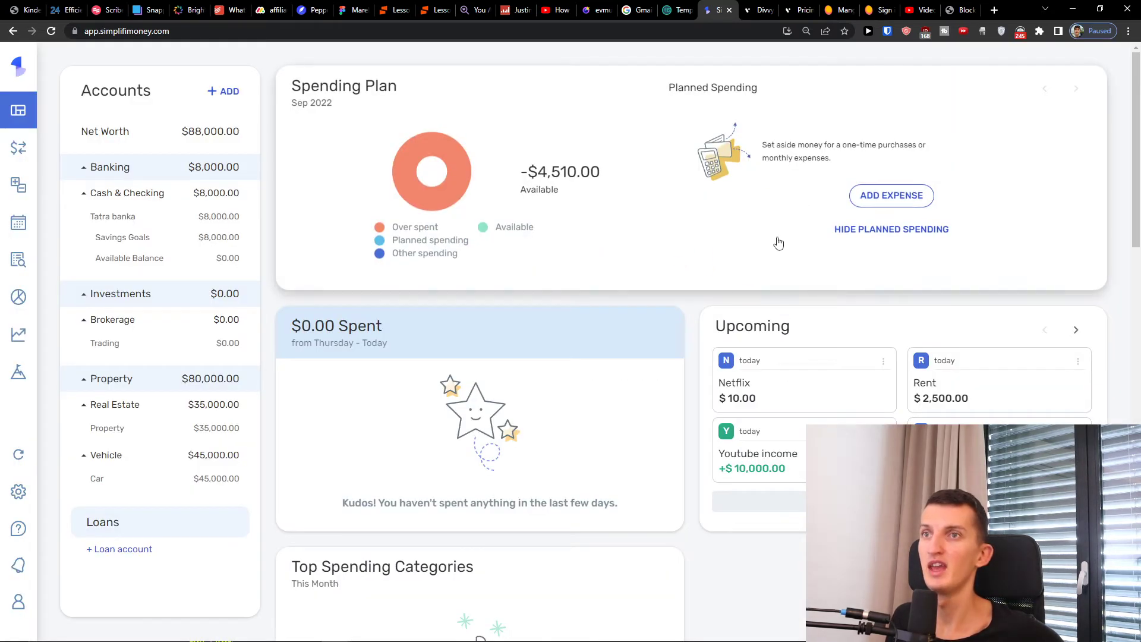
Step: Review the dashboard's sections from upcoming items and savings goals to spending, income, achievements and investments
{"action": "scroll", "coordinate": [416, 365], "scroll_direction": "down", "scroll_amount": 3}
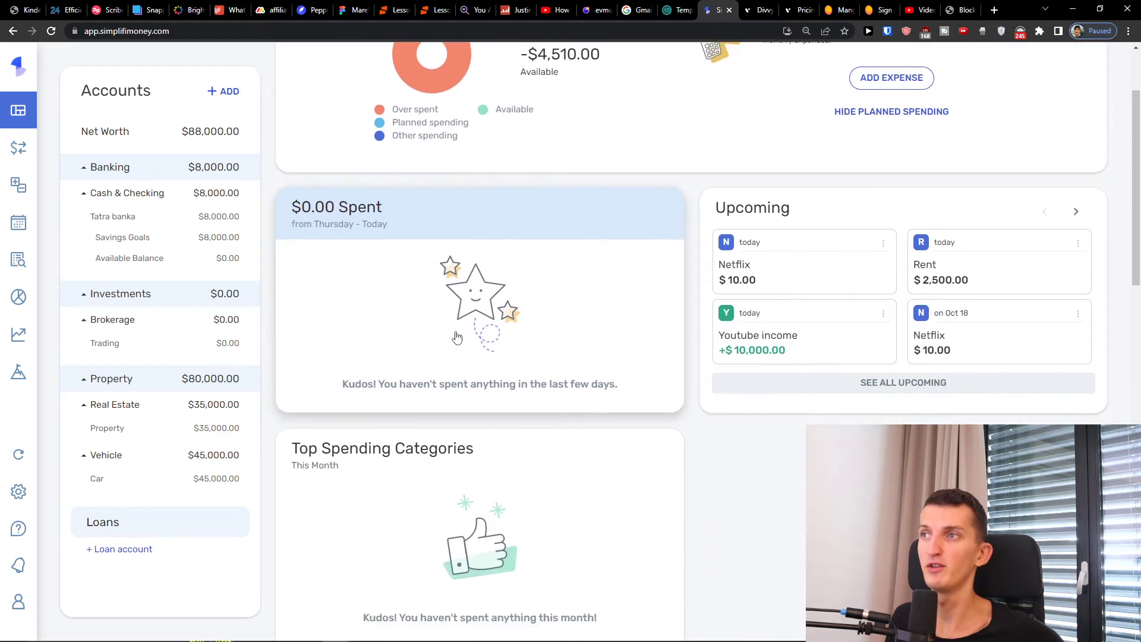
{"action": "scroll", "coordinate": [476, 238], "scroll_direction": "up", "scroll_amount": 1}
{"action": "mouse_move", "coordinate": [611, 5]}
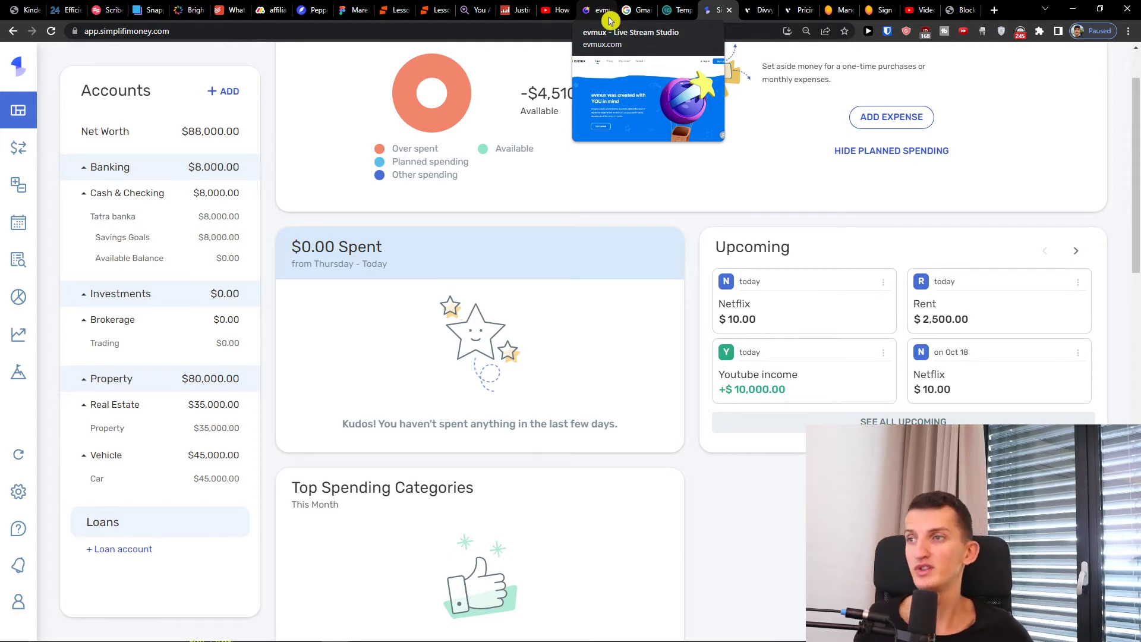
{"action": "scroll", "coordinate": [511, 324], "scroll_direction": "down", "scroll_amount": 4}
{"action": "scroll", "coordinate": [482, 332], "scroll_direction": "down", "scroll_amount": 2}
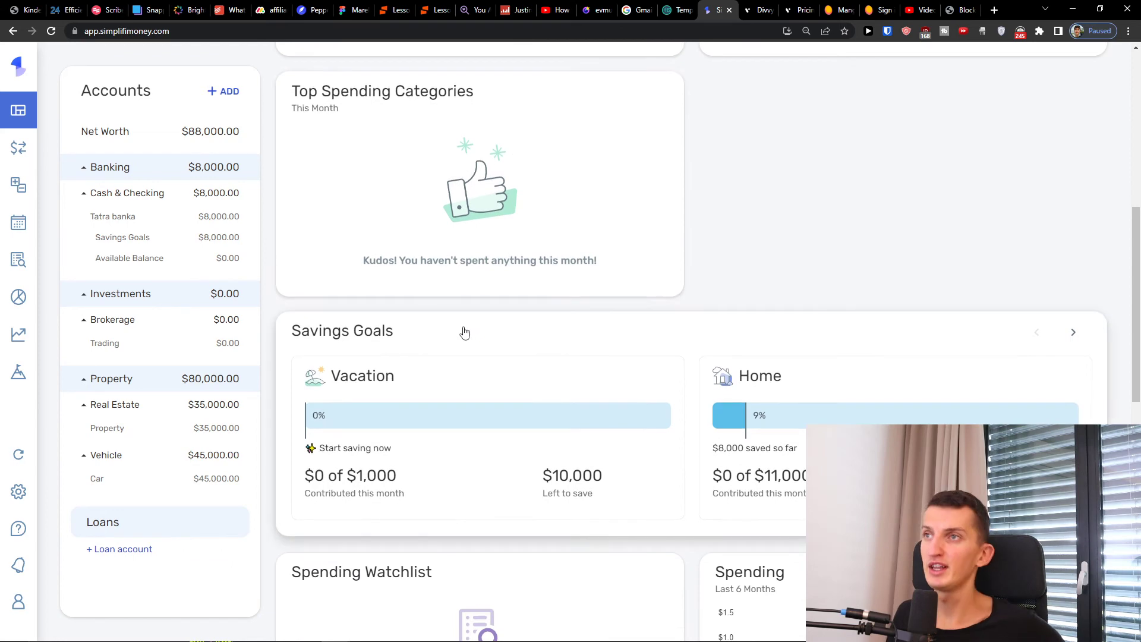
{"action": "scroll", "coordinate": [511, 333], "scroll_direction": "up", "scroll_amount": 1}
{"action": "scroll", "coordinate": [533, 334], "scroll_direction": "down", "scroll_amount": 3}
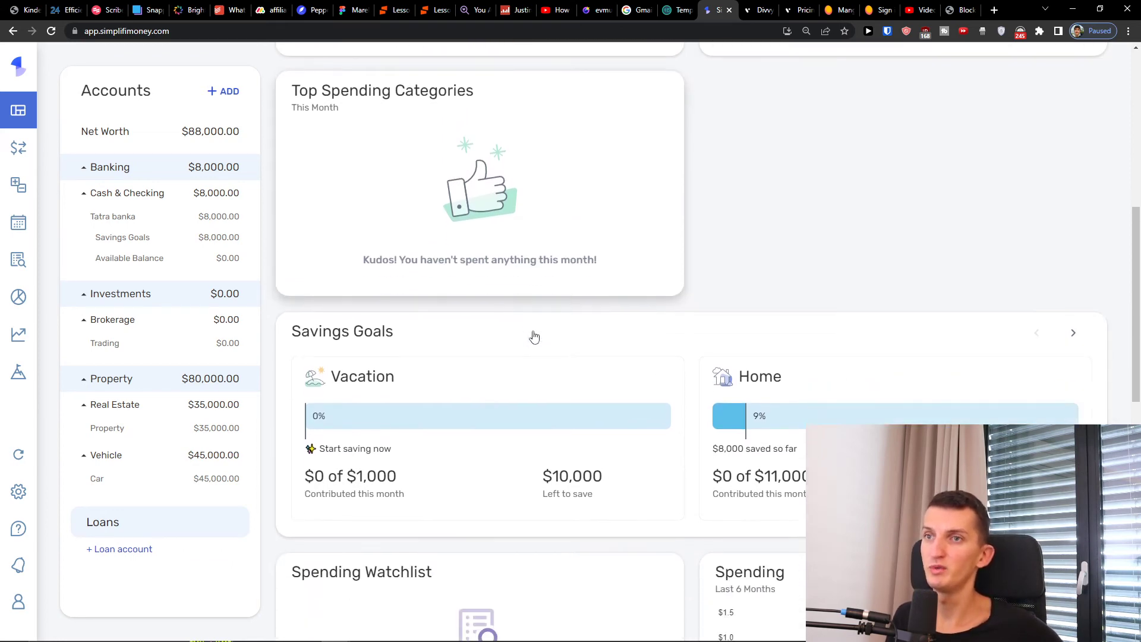
{"action": "scroll", "coordinate": [672, 437], "scroll_direction": "down", "scroll_amount": 3}
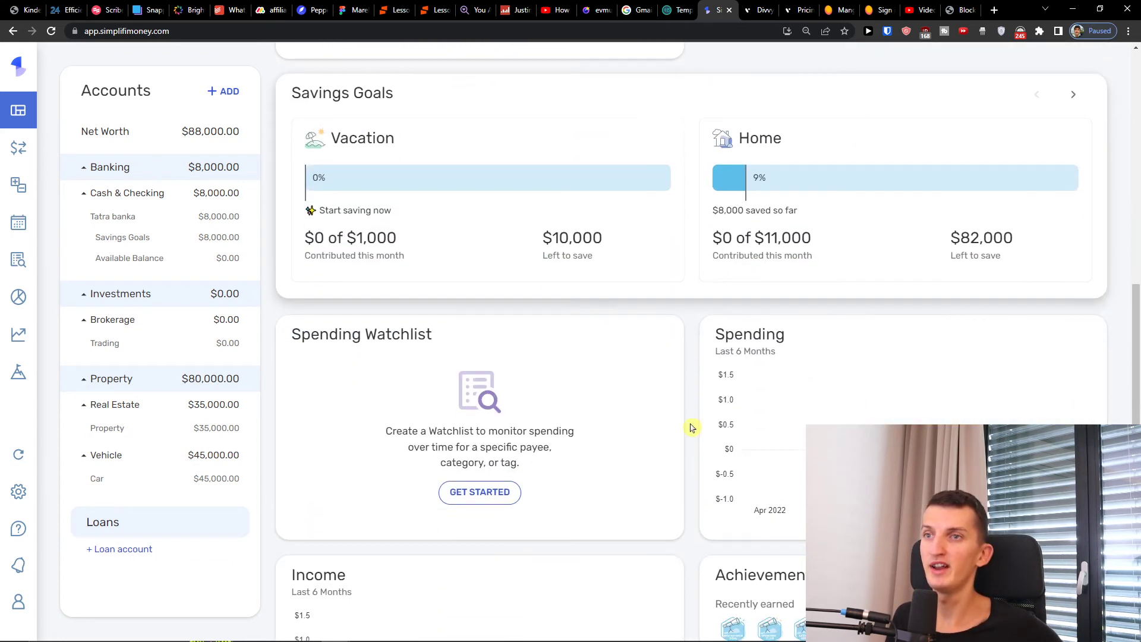
{"action": "scroll", "coordinate": [535, 333], "scroll_direction": "down", "scroll_amount": 3}
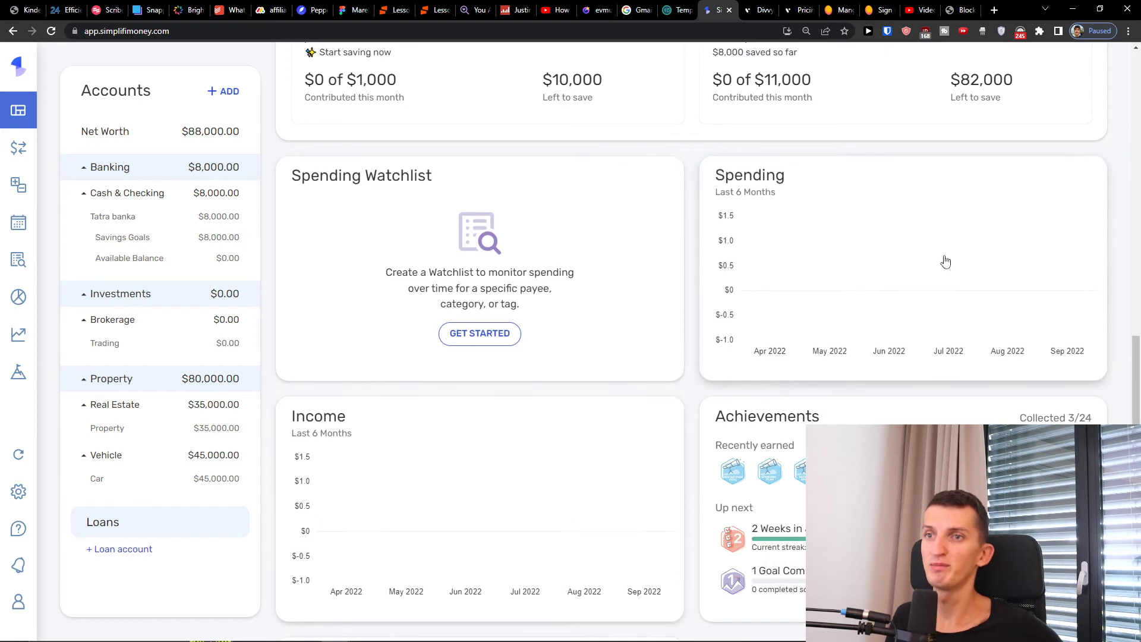
{"action": "scroll", "coordinate": [694, 355], "scroll_direction": "down", "scroll_amount": 4}
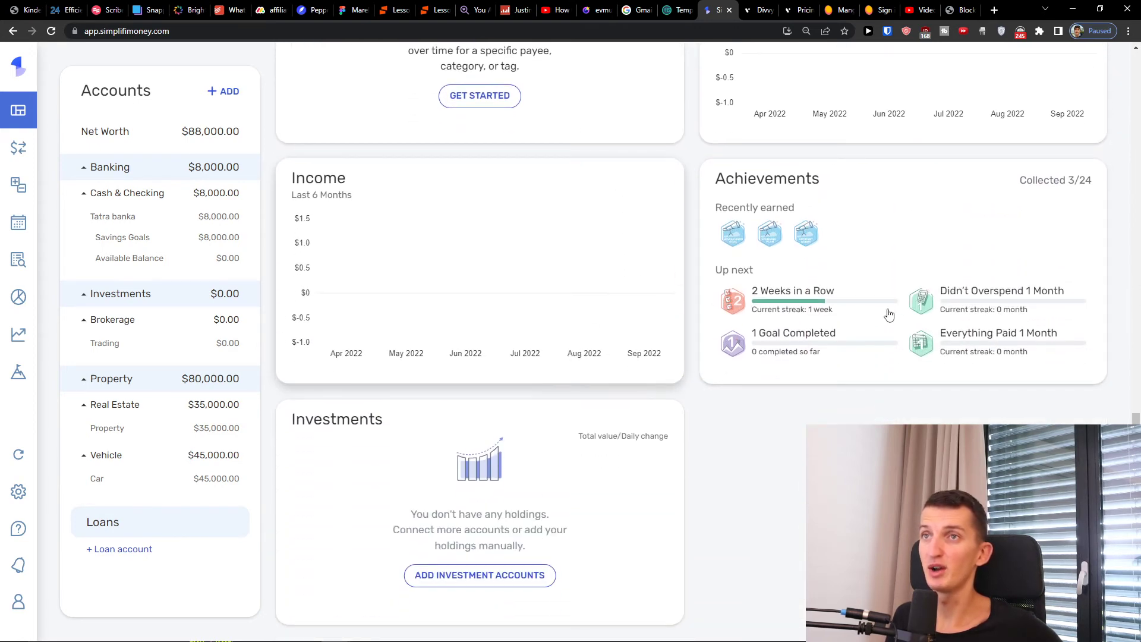
{"action": "scroll", "coordinate": [775, 349], "scroll_direction": "down", "scroll_amount": 2}
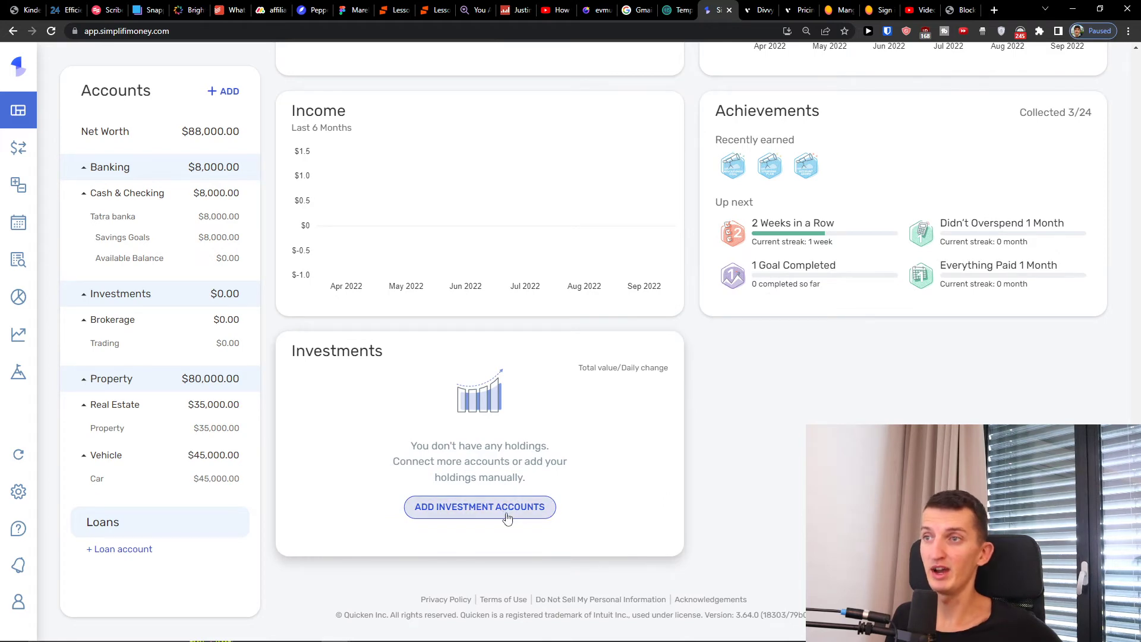
{"action": "scroll", "coordinate": [508, 517], "scroll_direction": "up", "scroll_amount": 20}
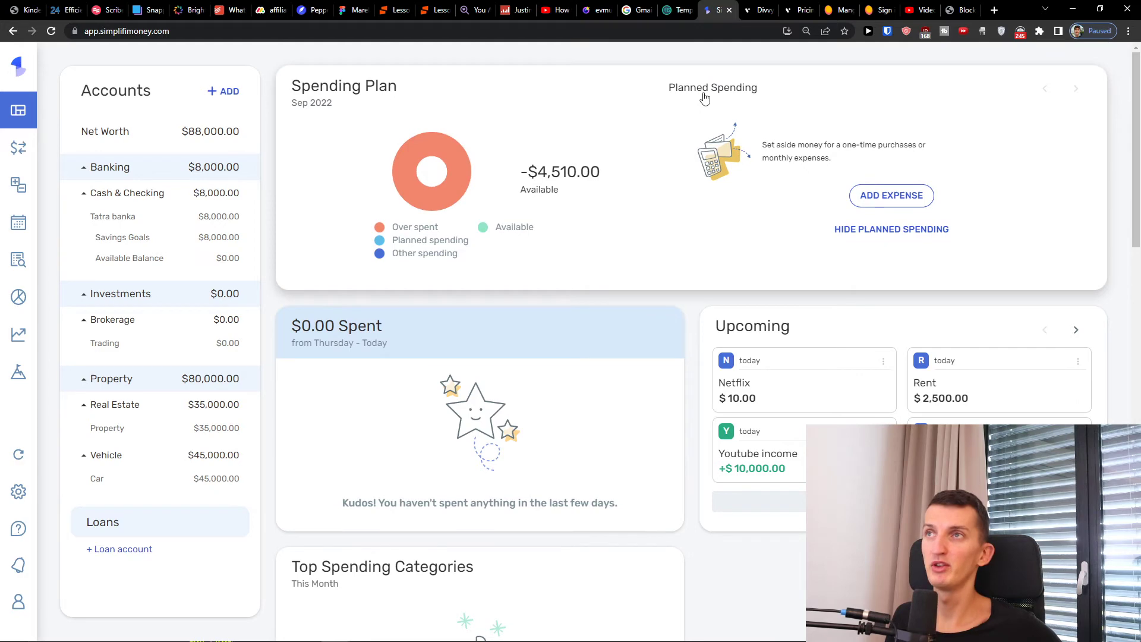
Step: Start a one-time planned expense for this month in the Auto & Transport category Service & Parts
{"action": "left_click", "coordinate": [875, 195]}
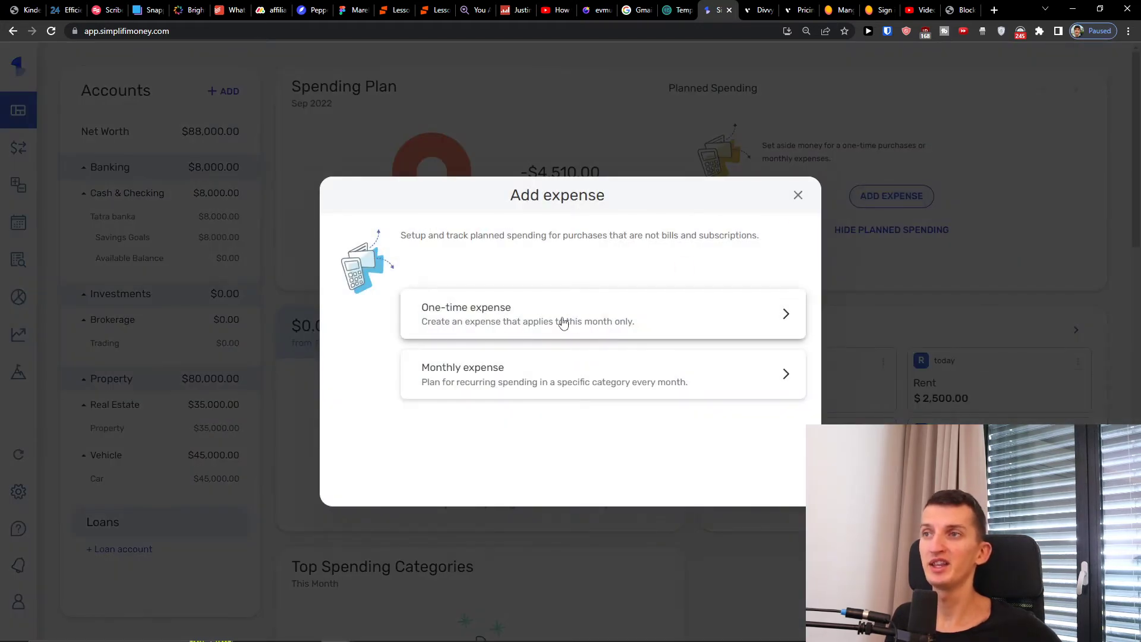
{"action": "left_click", "coordinate": [502, 307]}
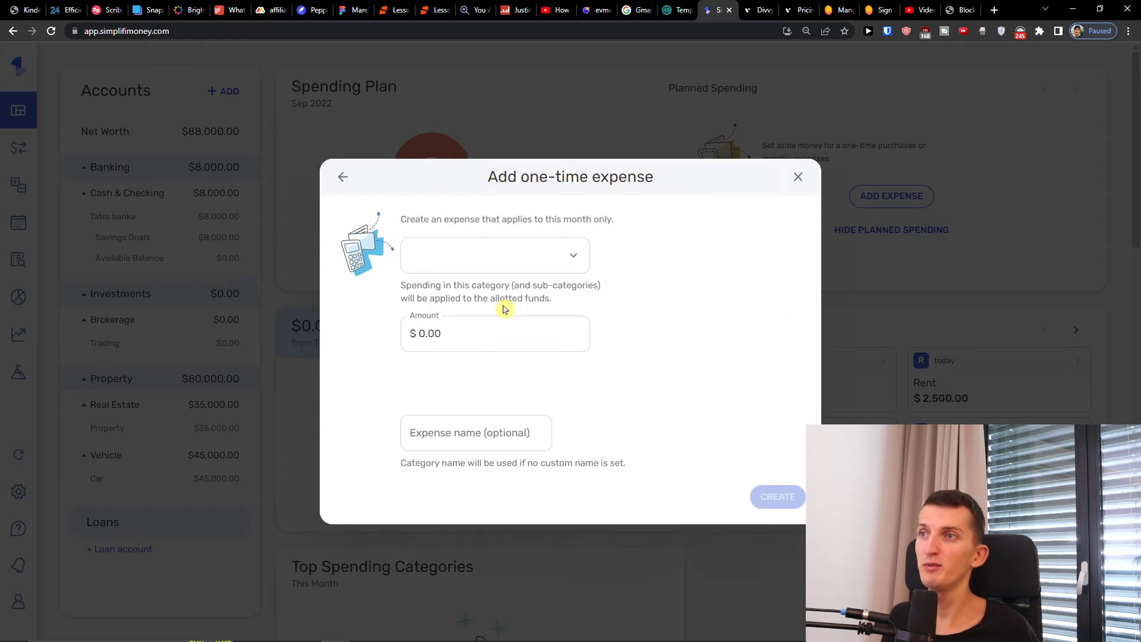
{"action": "left_click", "coordinate": [466, 270]}
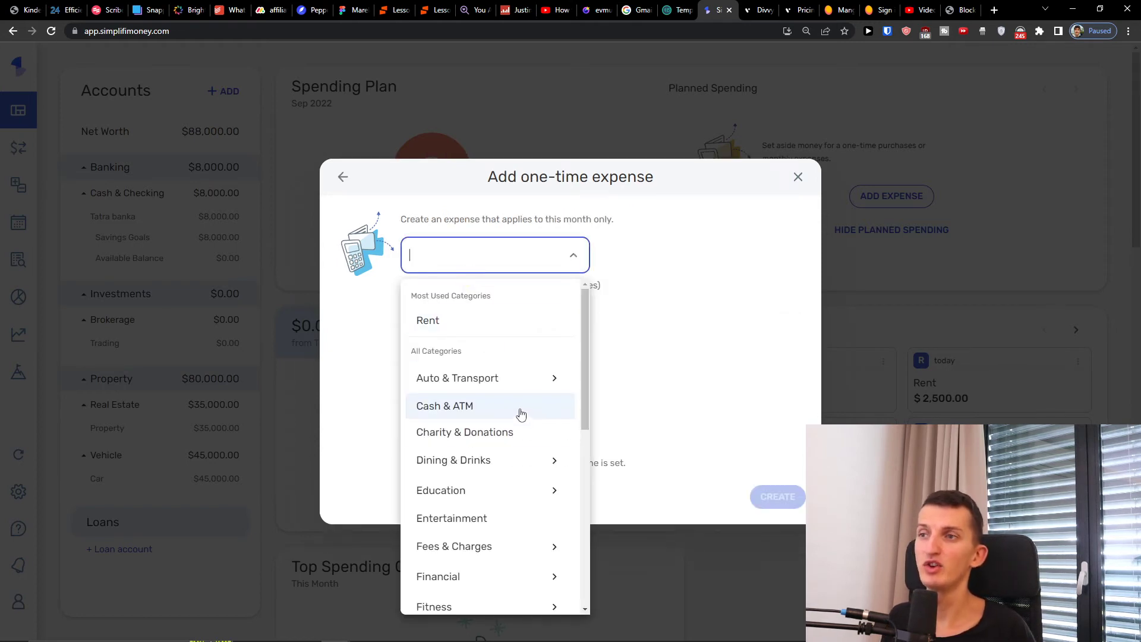
{"action": "mouse_move", "coordinate": [510, 387]}
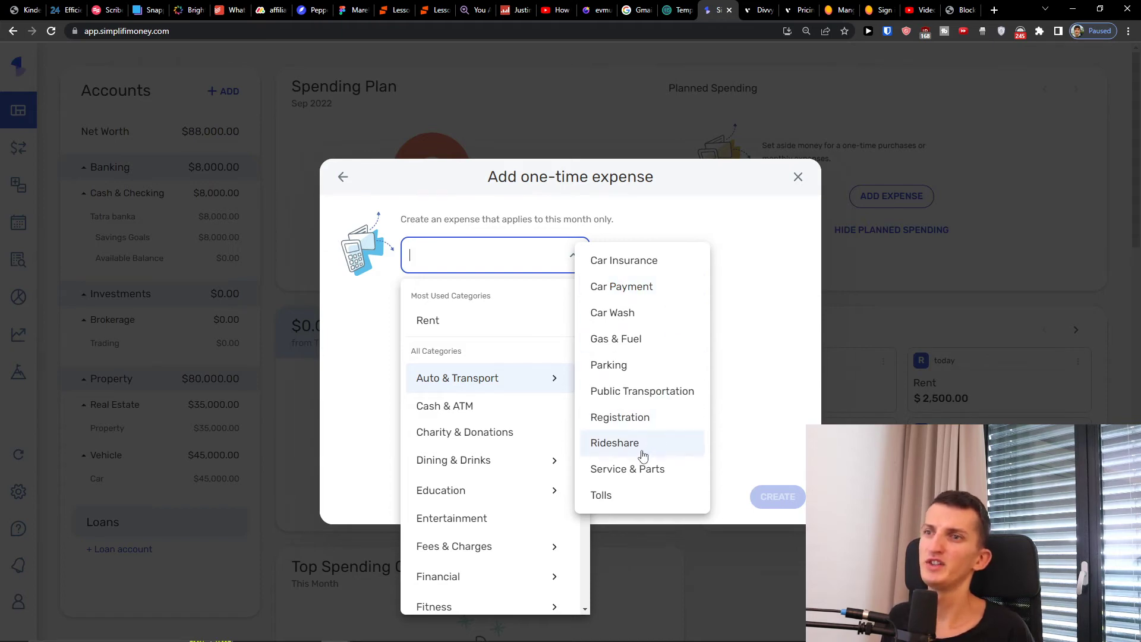
{"action": "left_click", "coordinate": [632, 471]}
Step: Set the one-time expense's amount to $150, name it "front window" and create it
{"action": "left_click", "coordinate": [443, 325]}
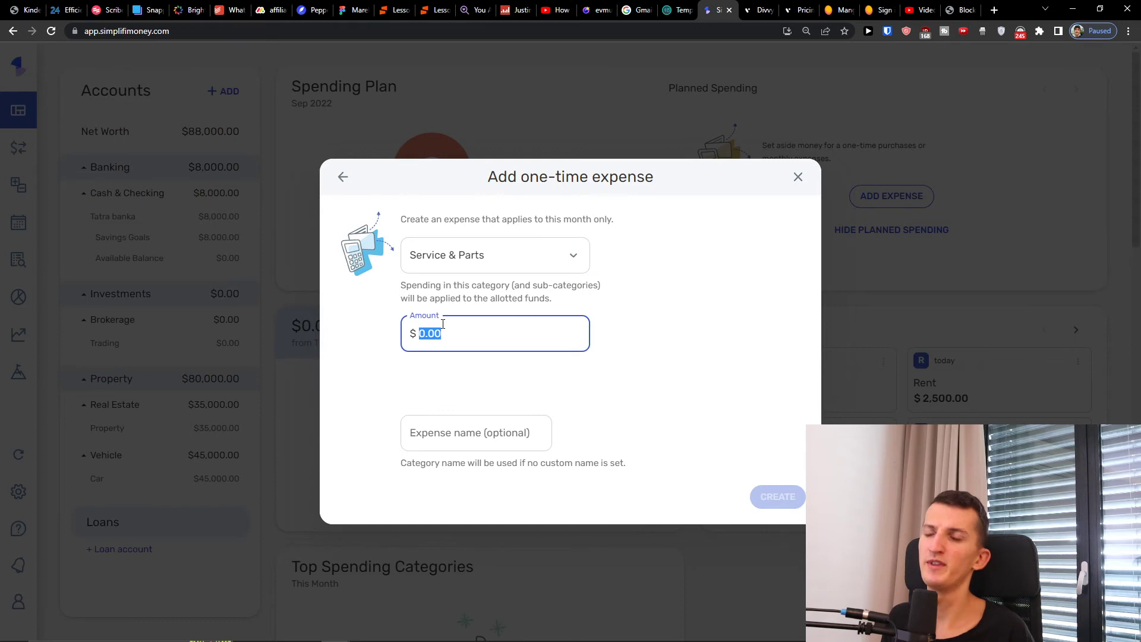
{"action": "type", "text": "150"}
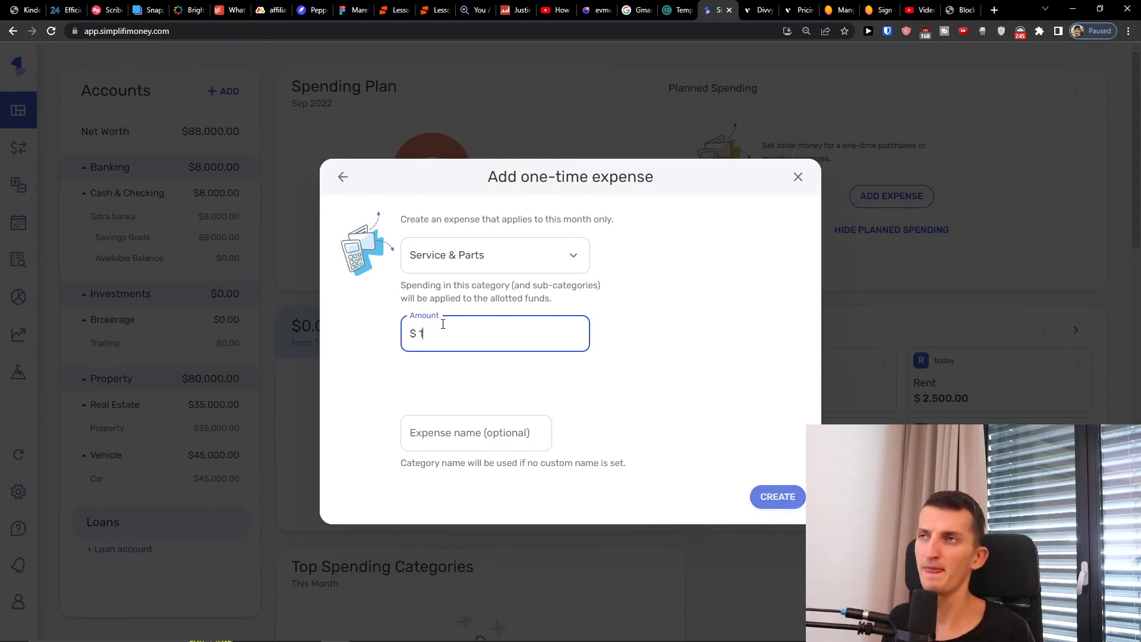
{"action": "left_click", "coordinate": [507, 447]}
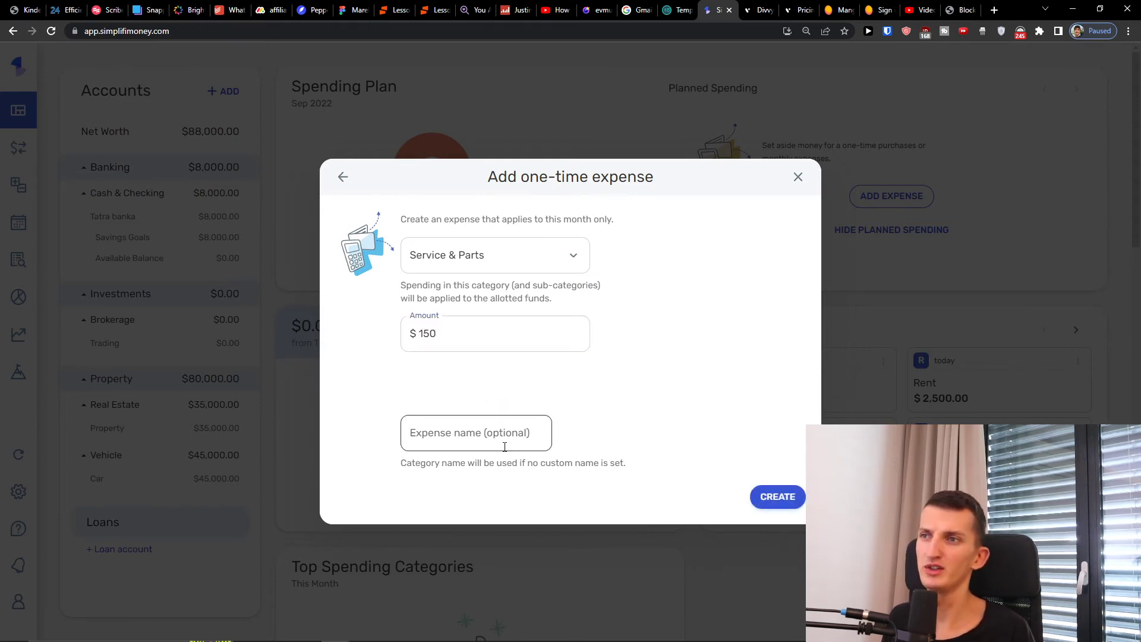
{"action": "left_click", "coordinate": [504, 447]}
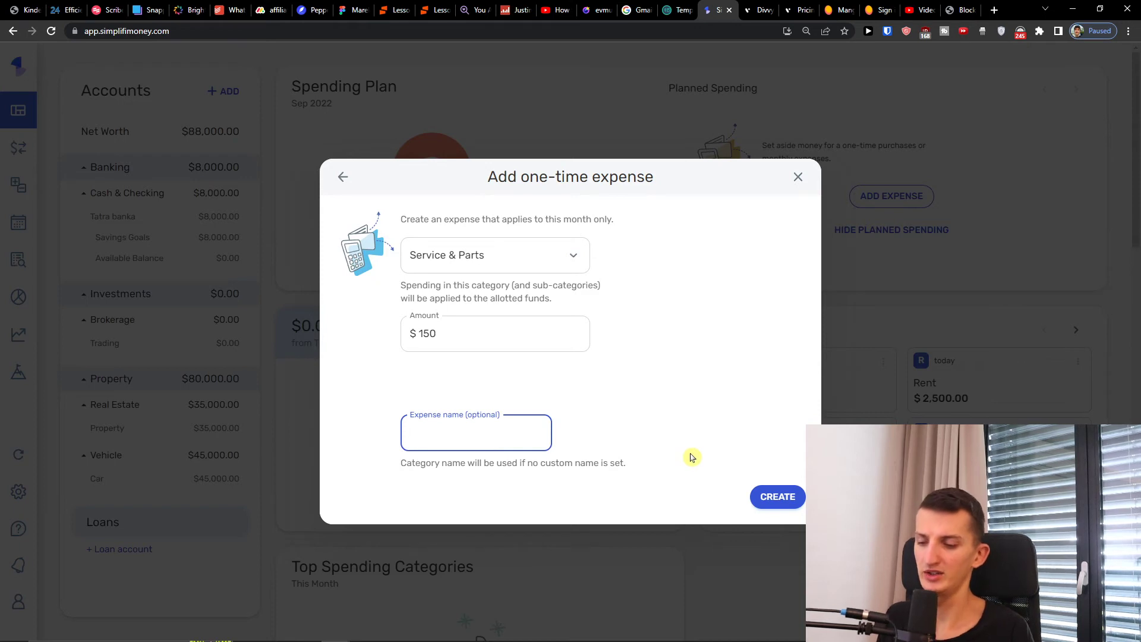
{"action": "type", "text": "front window"}
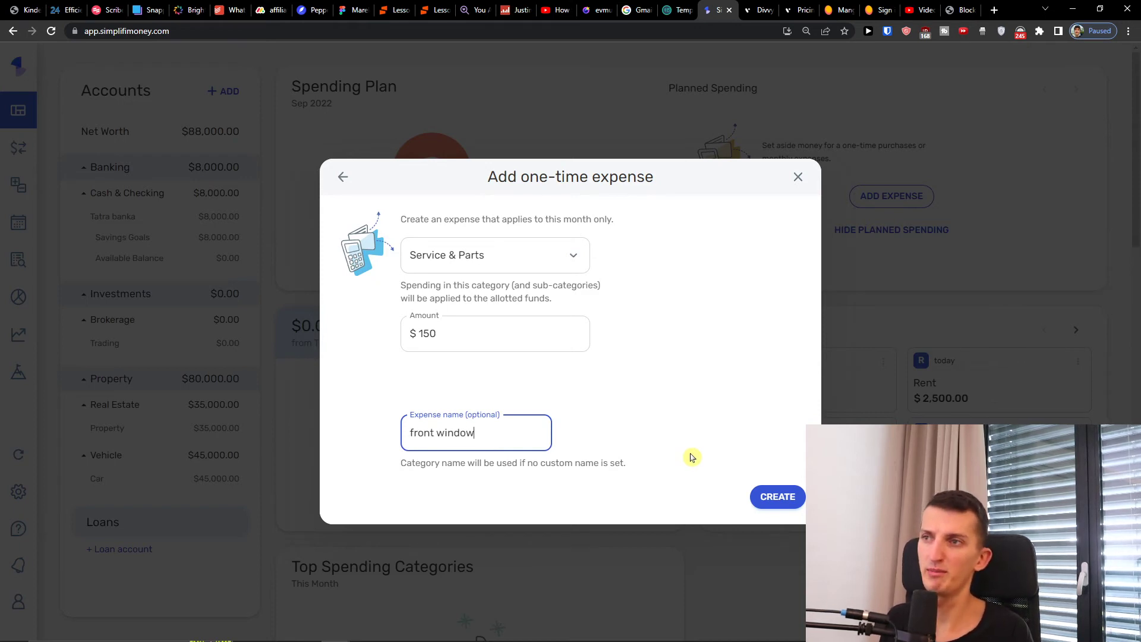
{"action": "left_click", "coordinate": [776, 496]}
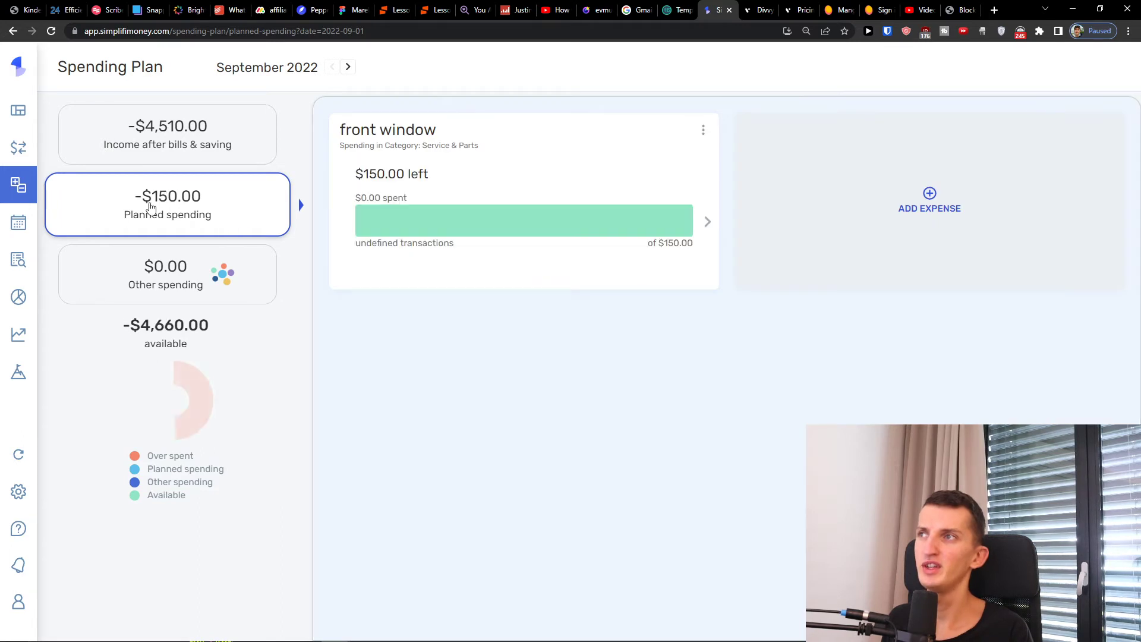
Step: Compare the spending plan's income after bills and savings with its planned spending for September 2022
{"action": "left_click", "coordinate": [189, 141]}
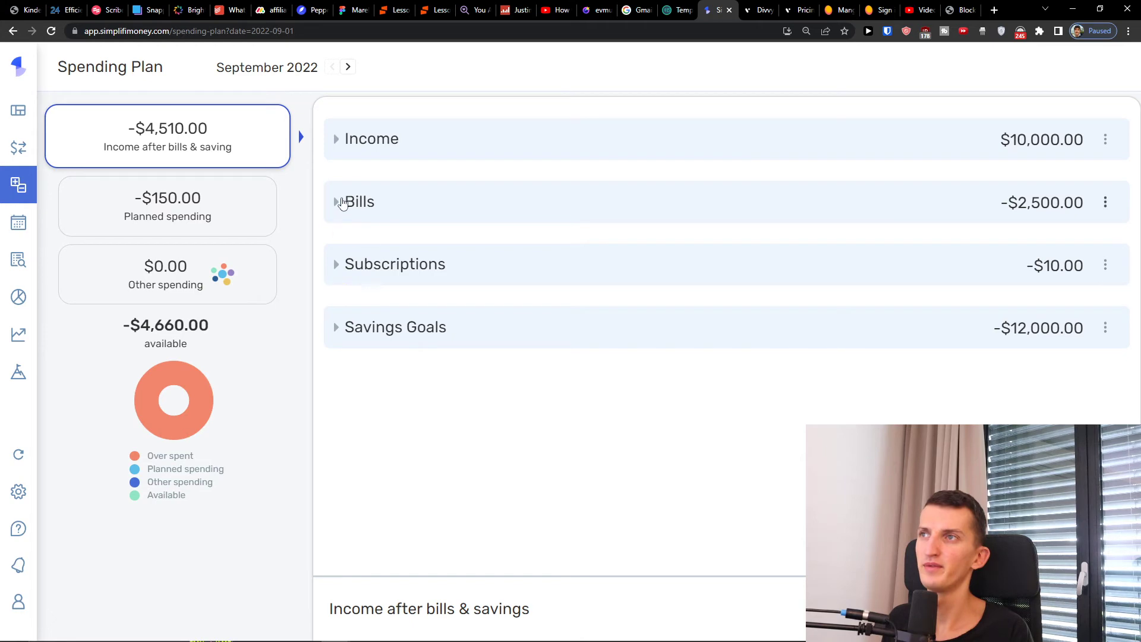
{"action": "left_click", "coordinate": [336, 193]}
{"action": "left_click", "coordinate": [173, 190]}
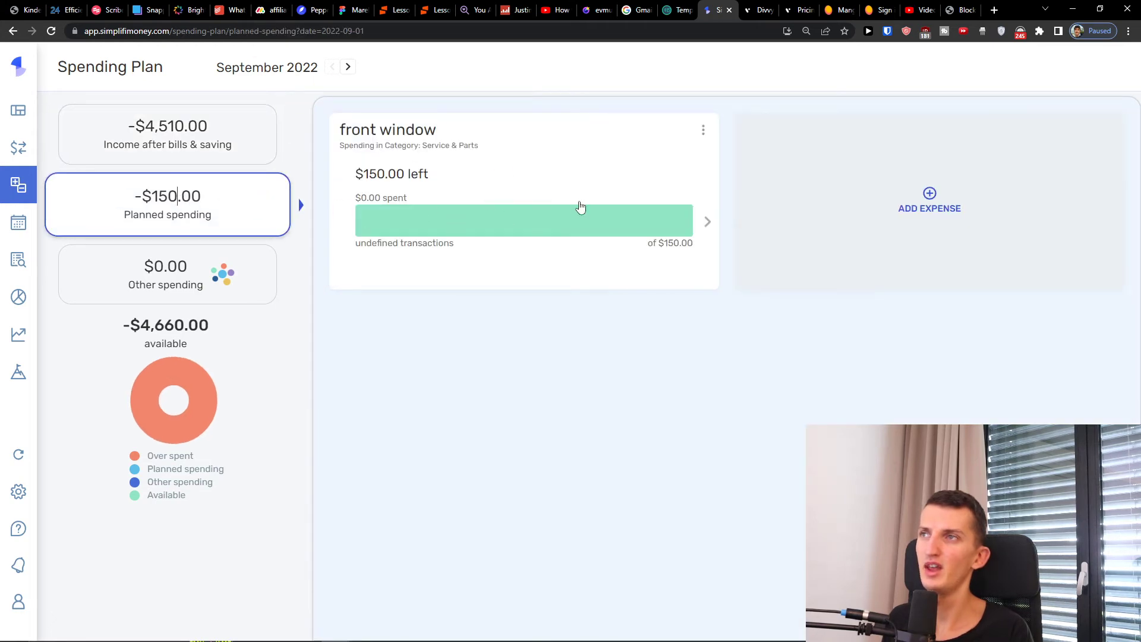
{"action": "left_click", "coordinate": [166, 139]}
{"action": "left_click", "coordinate": [189, 222]}
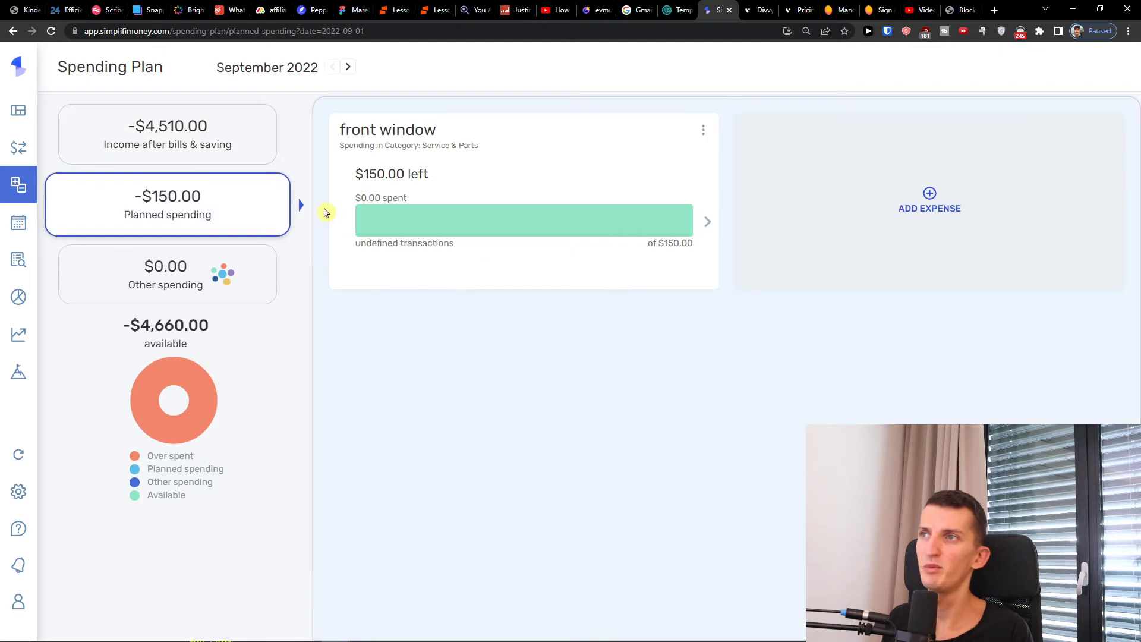
Step: Dismiss the accounts tour and review the transaction activity, including the list of upcoming bills and income
{"action": "left_click", "coordinate": [51, 150]}
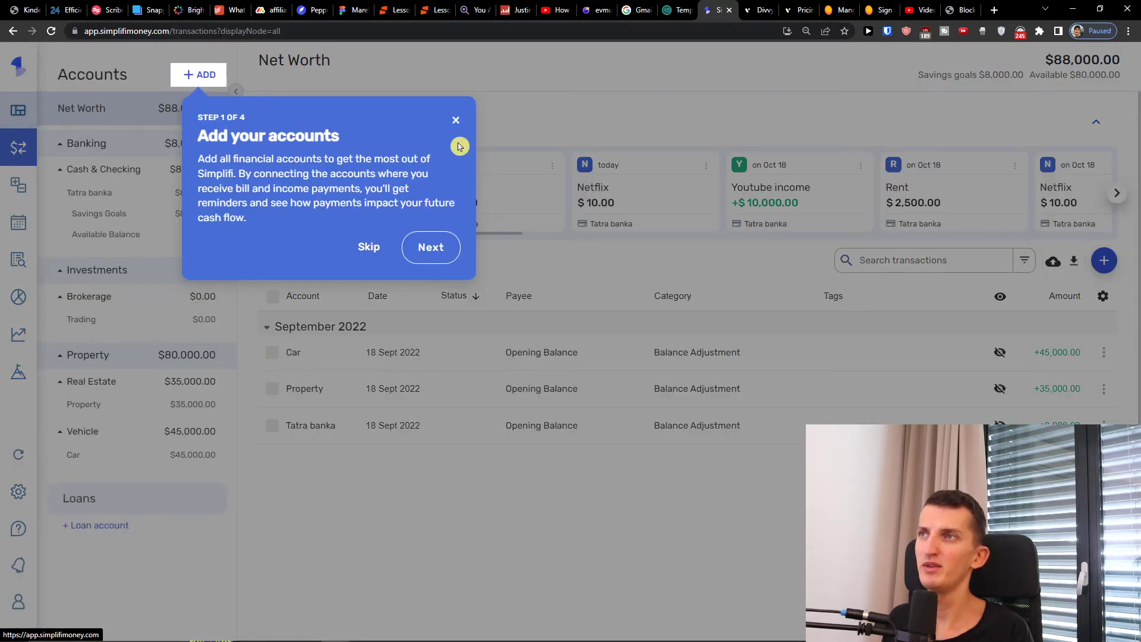
{"action": "left_click", "coordinate": [456, 121]}
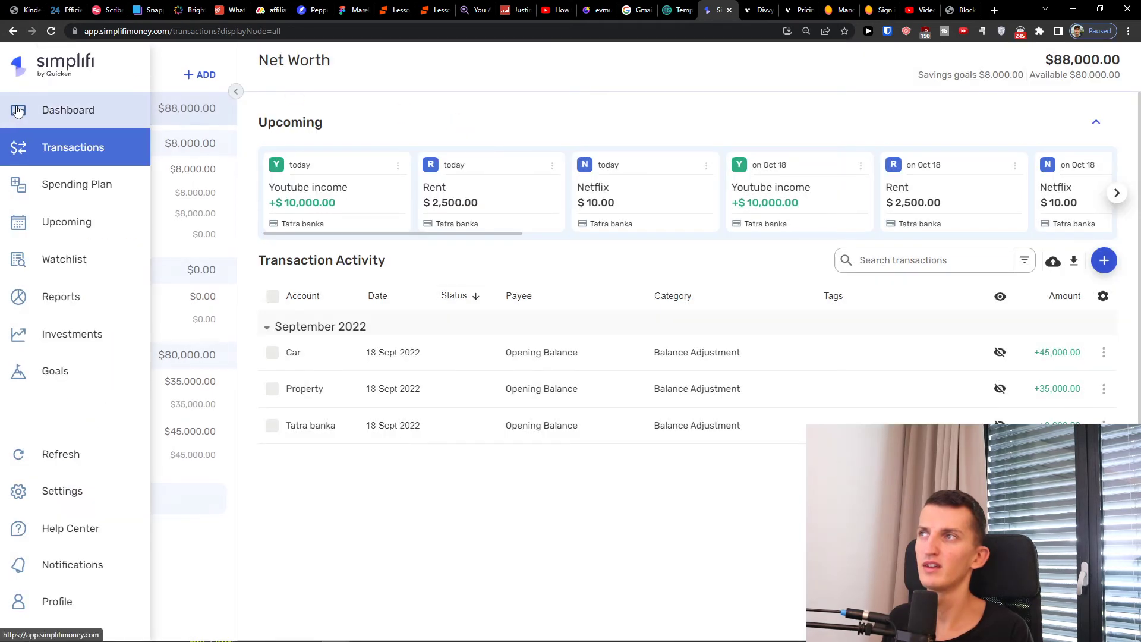
{"action": "left_click", "coordinate": [50, 119]}
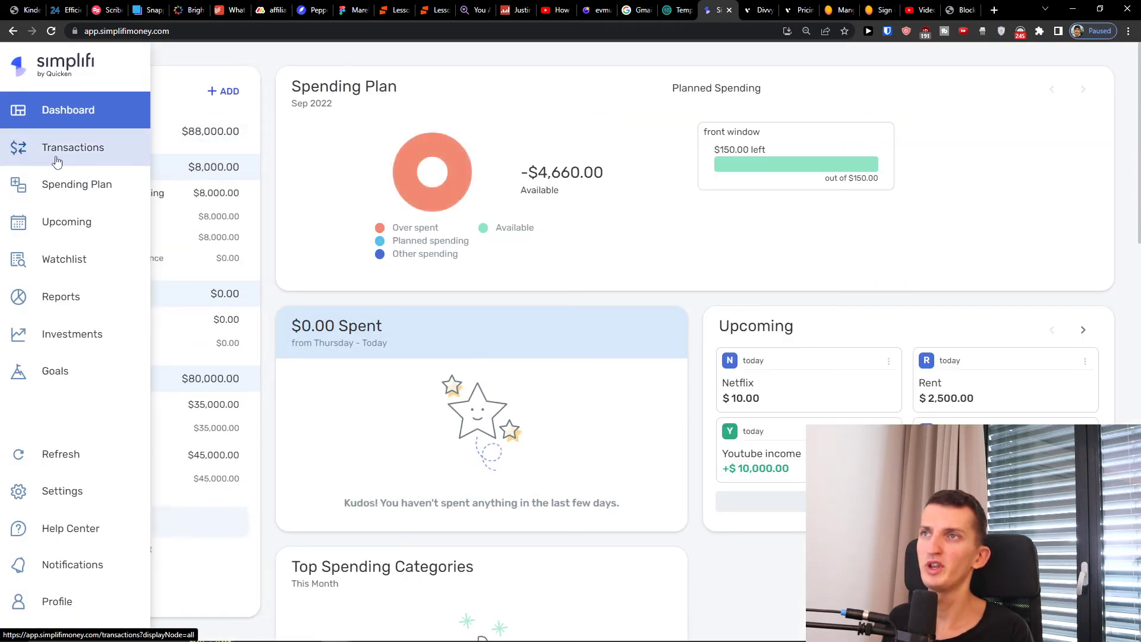
{"action": "left_click", "coordinate": [58, 161]}
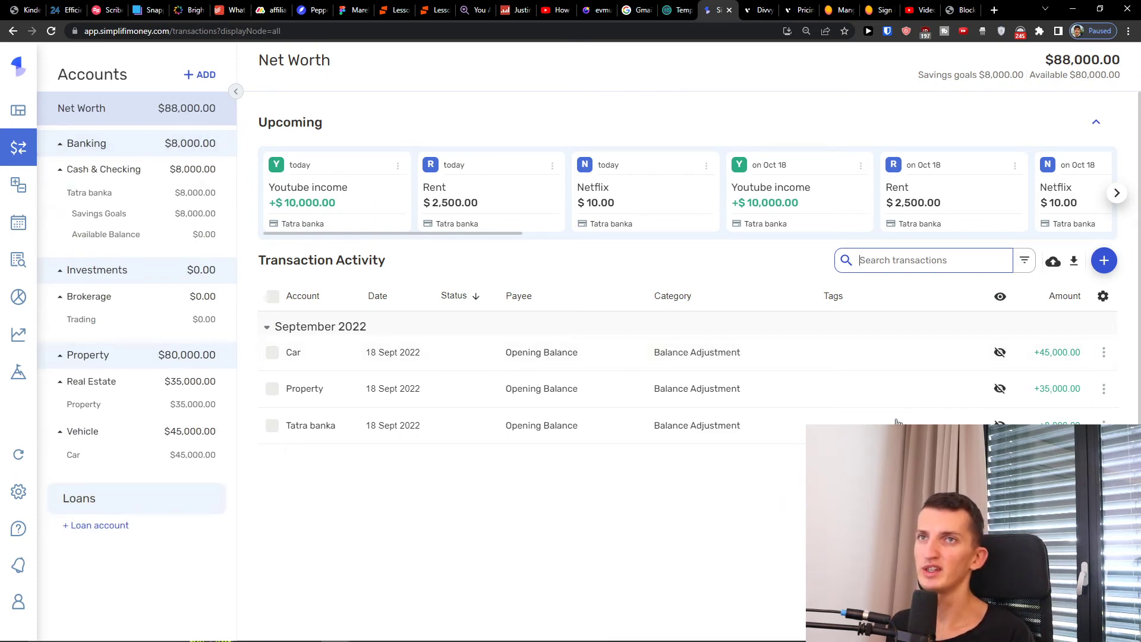
{"action": "scroll", "coordinate": [1007, 417], "scroll_direction": "down", "scroll_amount": 2}
{"action": "scroll", "coordinate": [1006, 417], "scroll_direction": "up", "scroll_amount": 2}
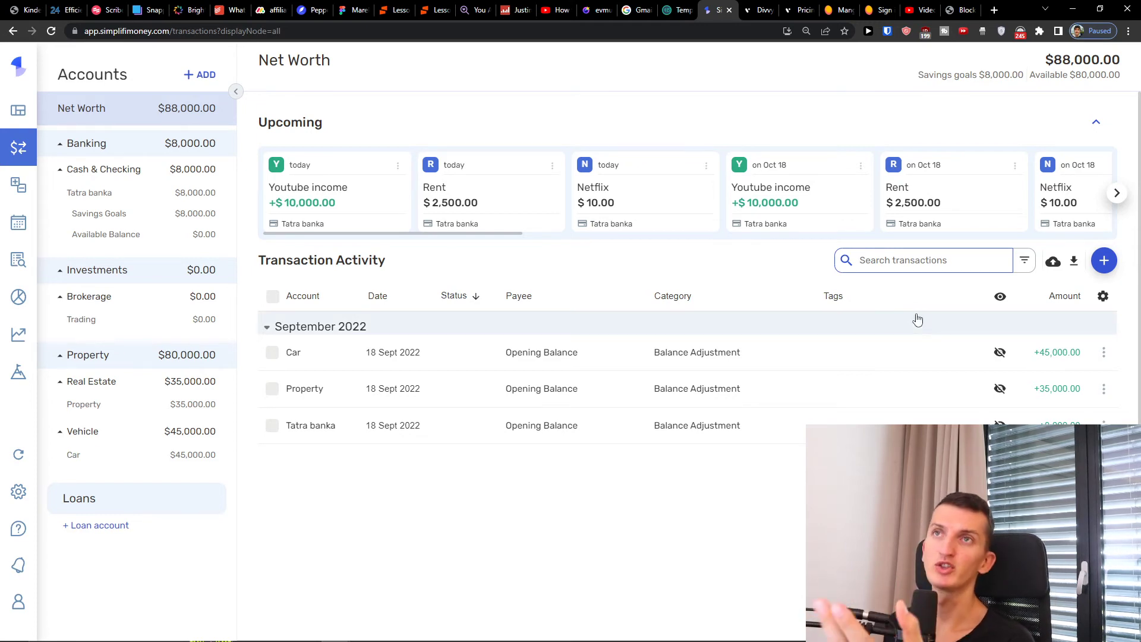
{"action": "mouse_move", "coordinate": [65, 189]}
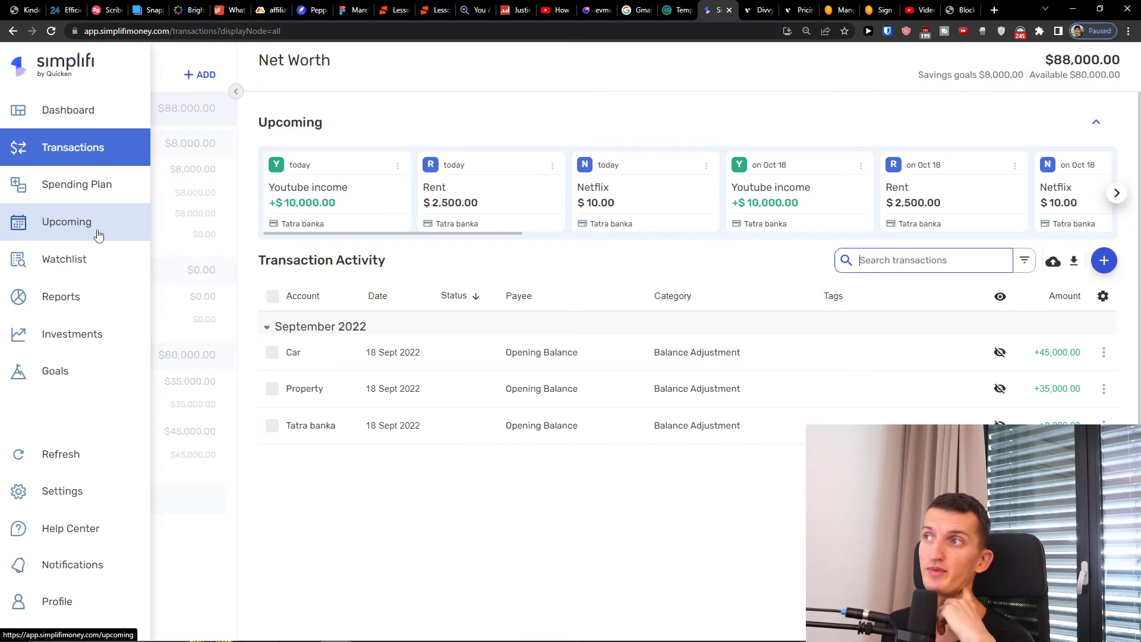
{"action": "left_click", "coordinate": [99, 236]}
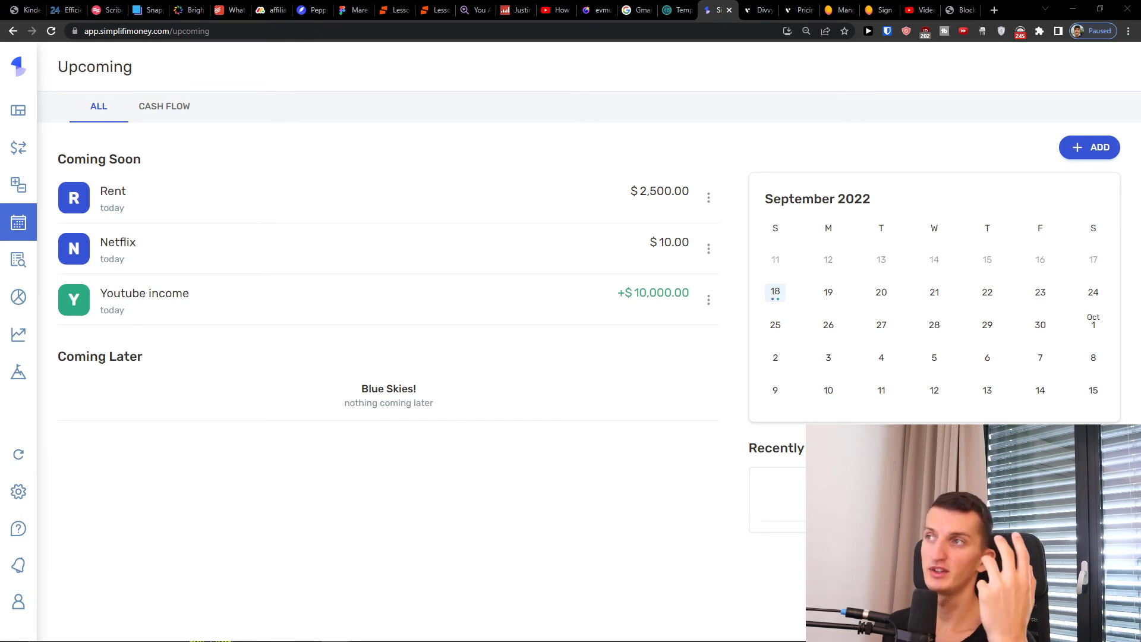
Step: Go to the spending watchlist and read through its introduction up to the choice of watchlist type
{"action": "mouse_move", "coordinate": [63, 155]}
{"action": "left_click", "coordinate": [67, 273]}
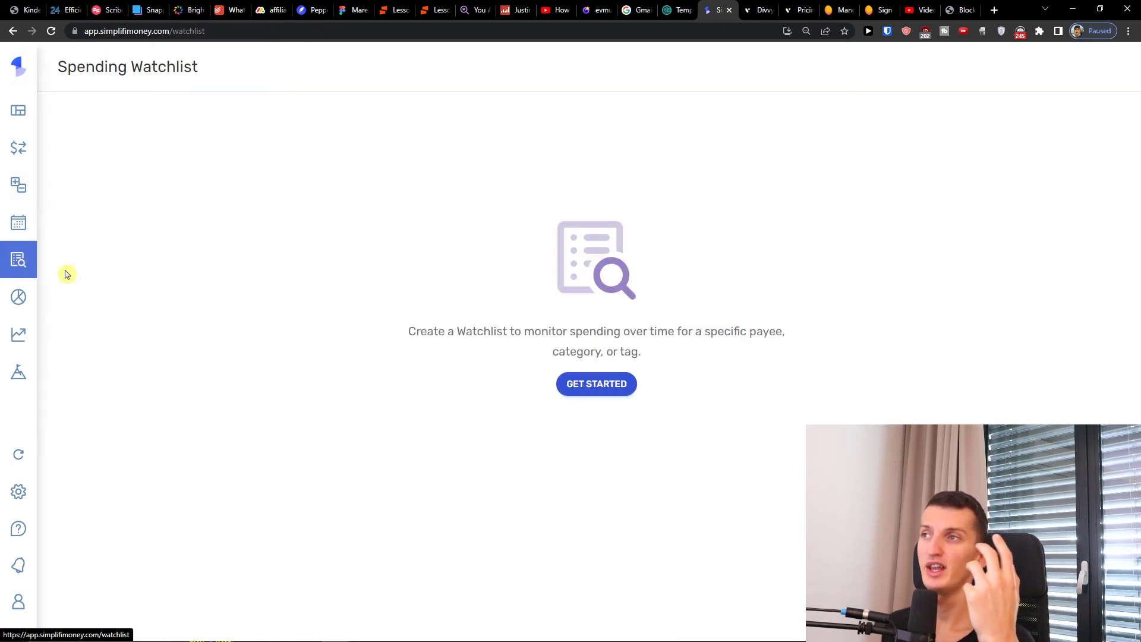
{"action": "left_click", "coordinate": [574, 384]}
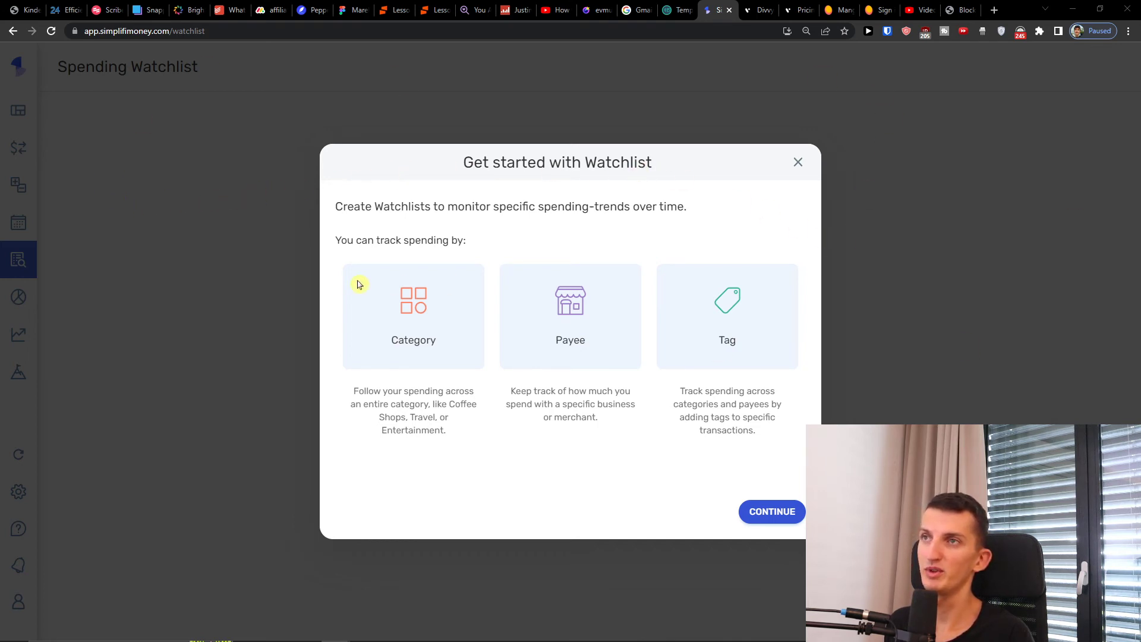
{"action": "left_click", "coordinate": [777, 517]}
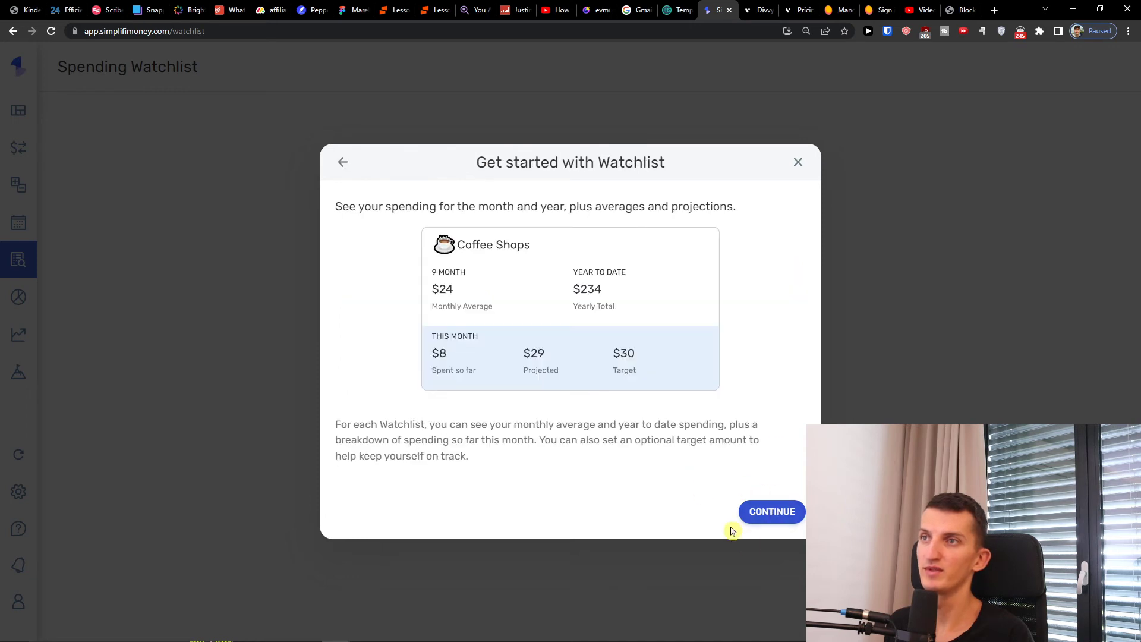
{"action": "left_click_drag", "start_coordinate": [333, 208], "coordinate": [746, 209]}
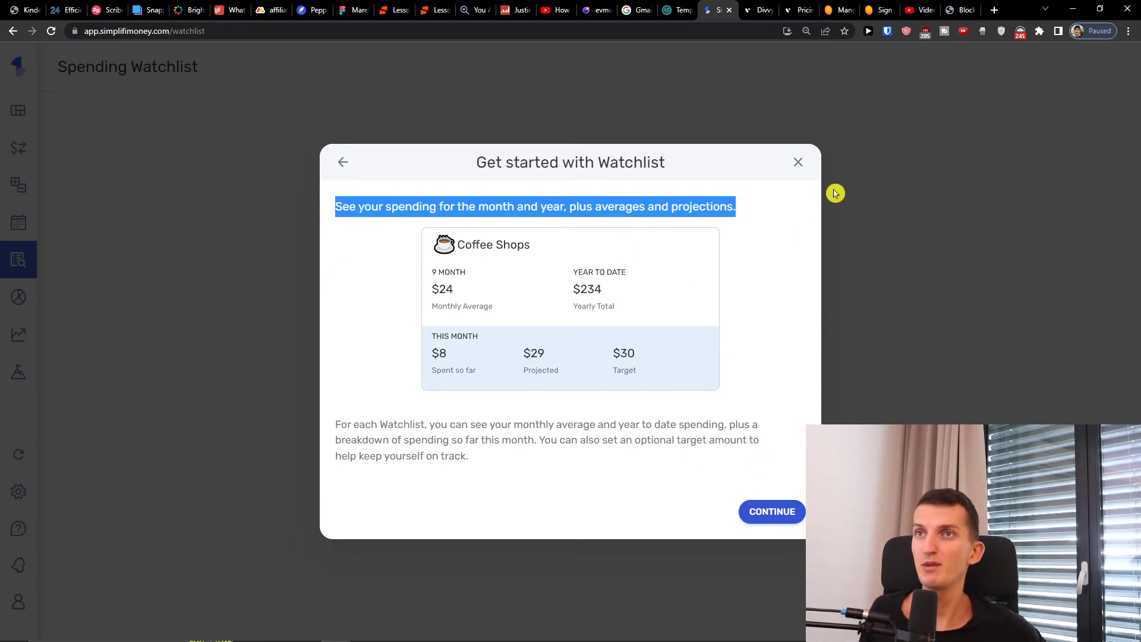
{"action": "left_click", "coordinate": [629, 635]}
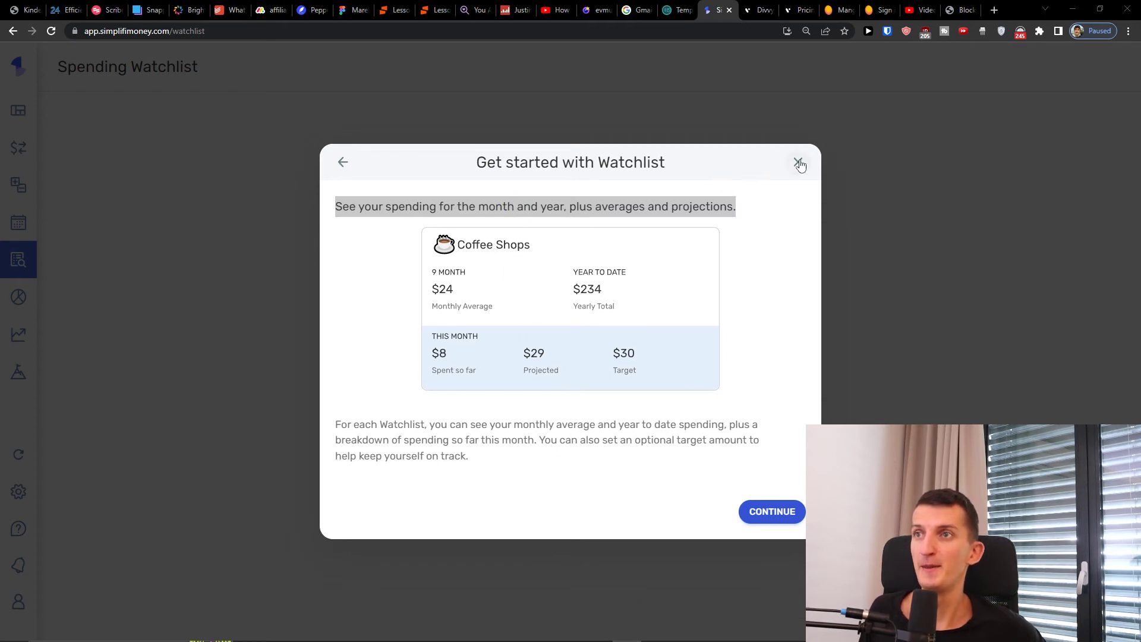
{"action": "left_click", "coordinate": [787, 526]}
{"action": "left_click", "coordinate": [733, 521]}
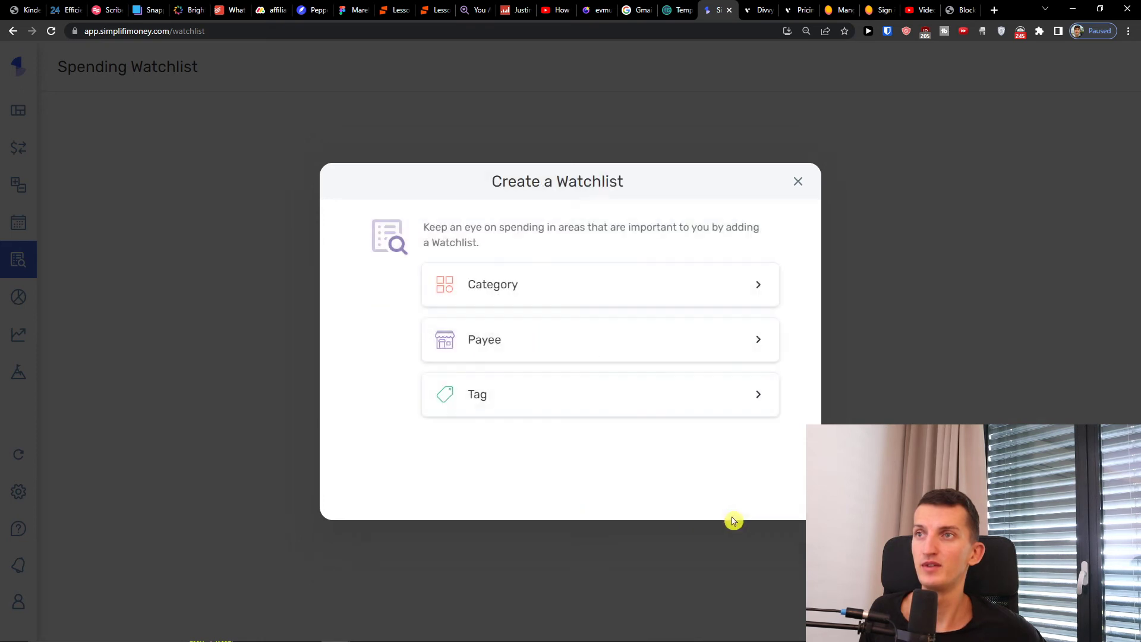
Step: Create a watchlist by payee that tracks the Rent payee and name it "Rent"
{"action": "left_click", "coordinate": [535, 286]}
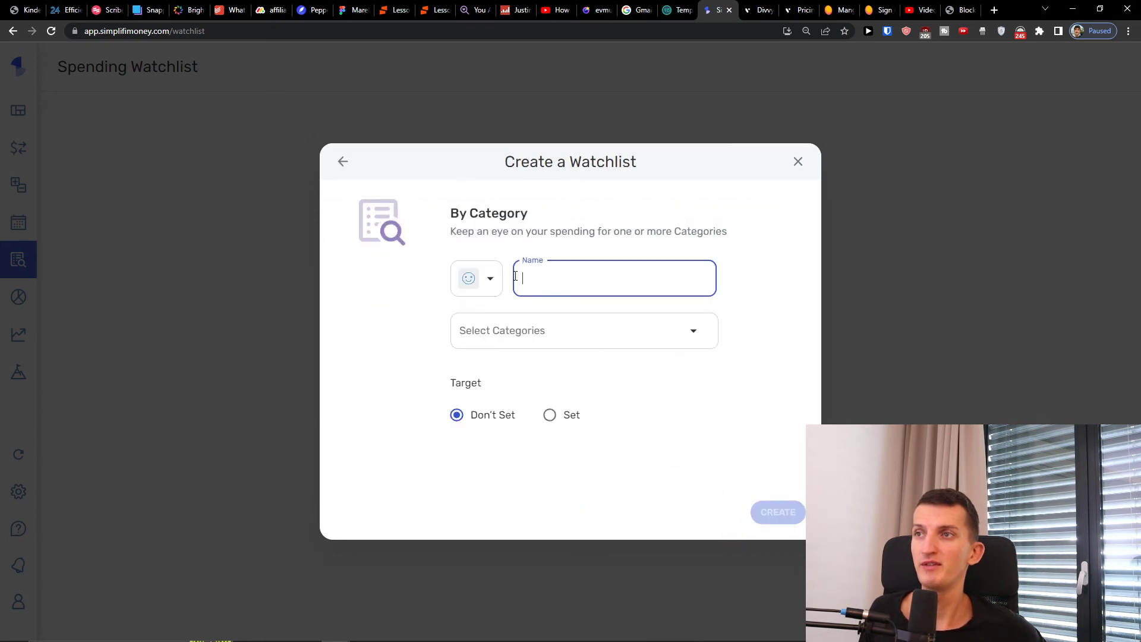
{"action": "left_click", "coordinate": [343, 162]}
{"action": "left_click", "coordinate": [487, 360]}
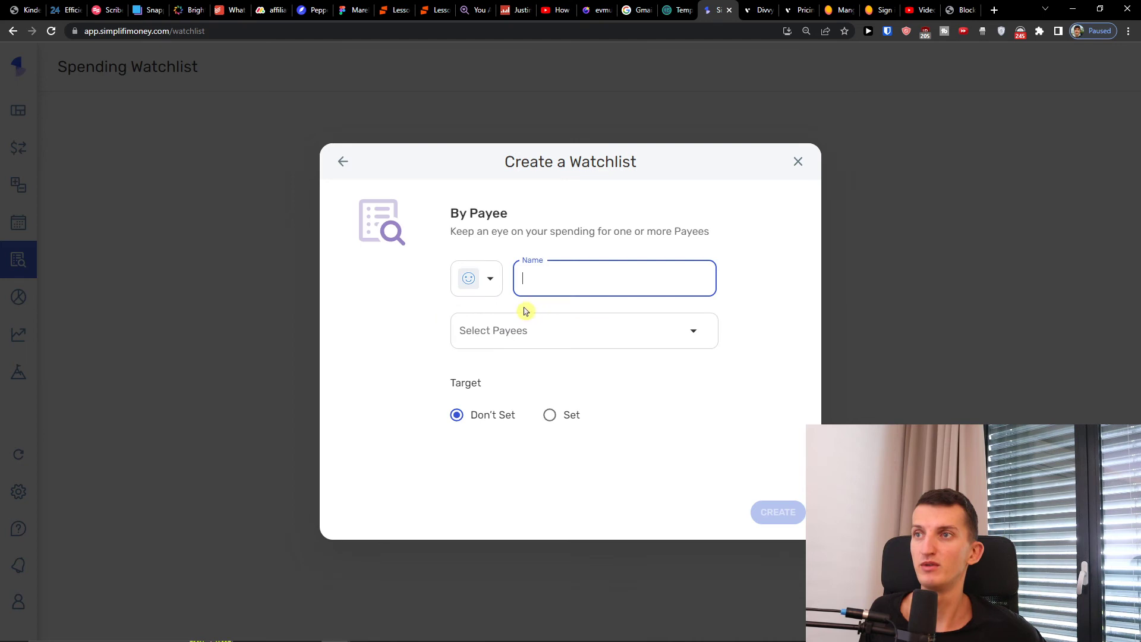
{"action": "left_click", "coordinate": [542, 329]}
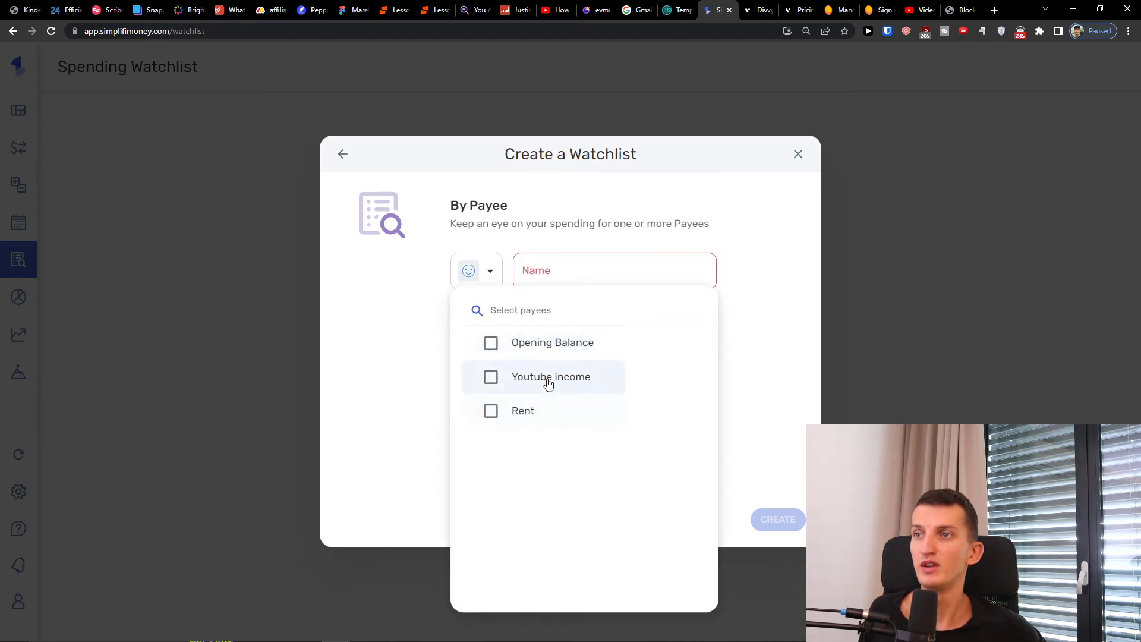
{"action": "left_click", "coordinate": [542, 411]}
{"action": "left_click", "coordinate": [581, 272]}
{"action": "left_click", "coordinate": [596, 264]}
{"action": "type", "text": "Rent"}
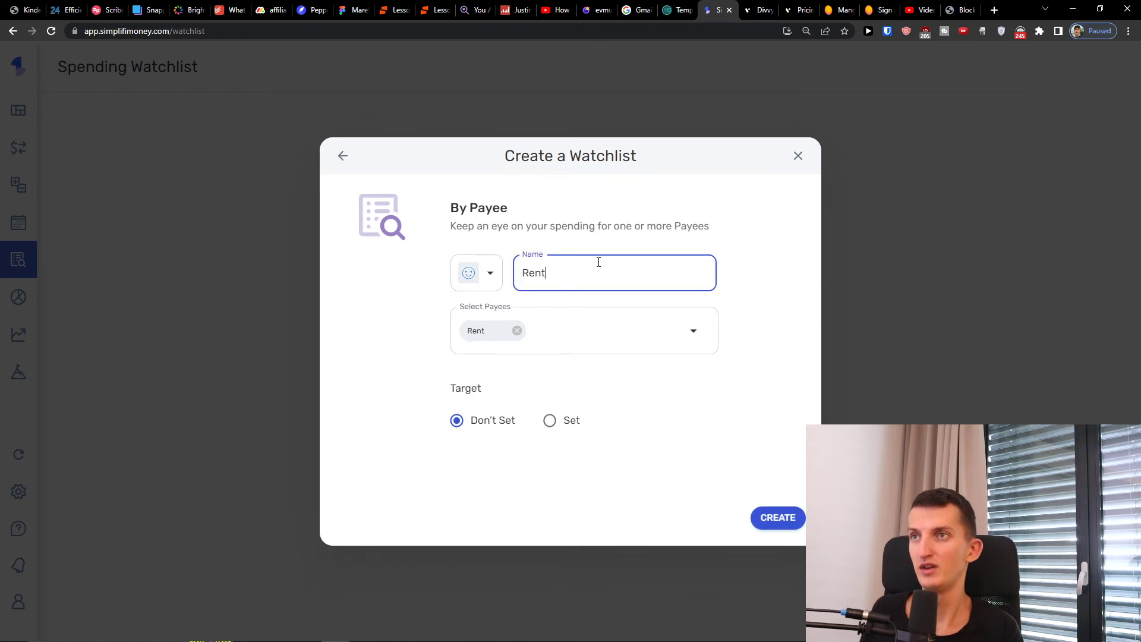
{"action": "left_click", "coordinate": [779, 518]}
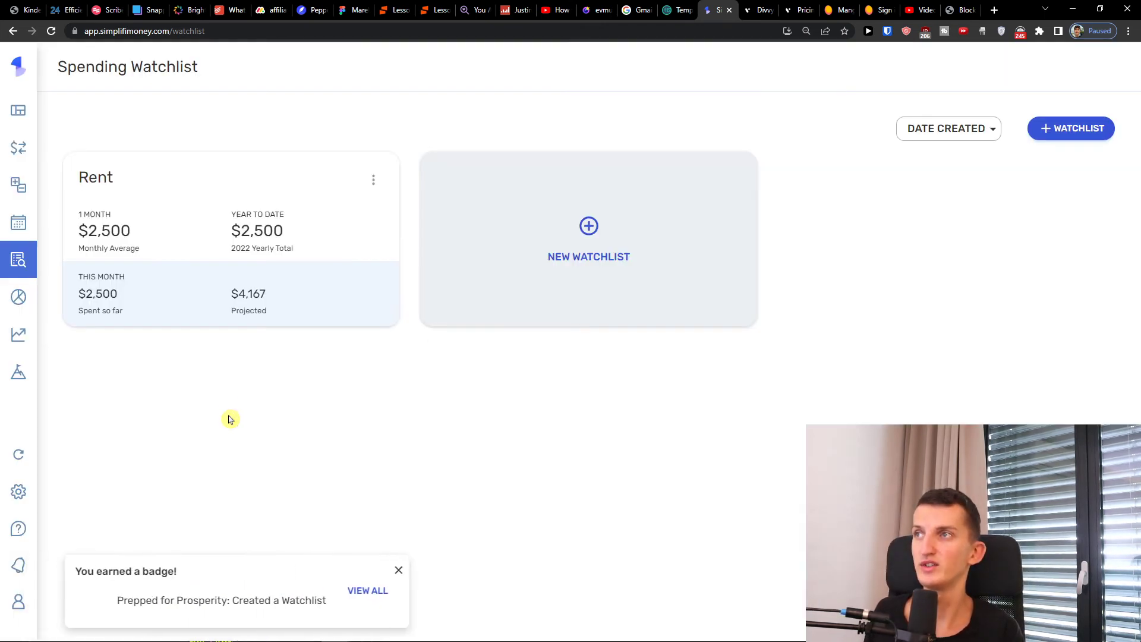
Step: Look over this month's spending report from top to bottom and return to the transaction activity
{"action": "mouse_move", "coordinate": [19, 289]}
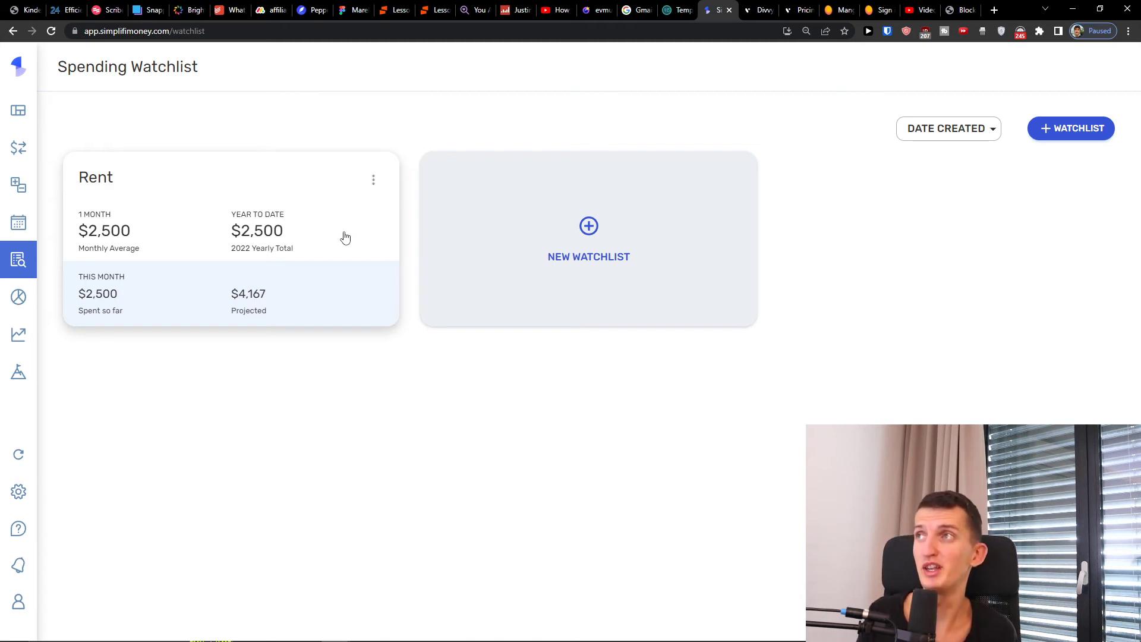
{"action": "mouse_move", "coordinate": [77, 269]}
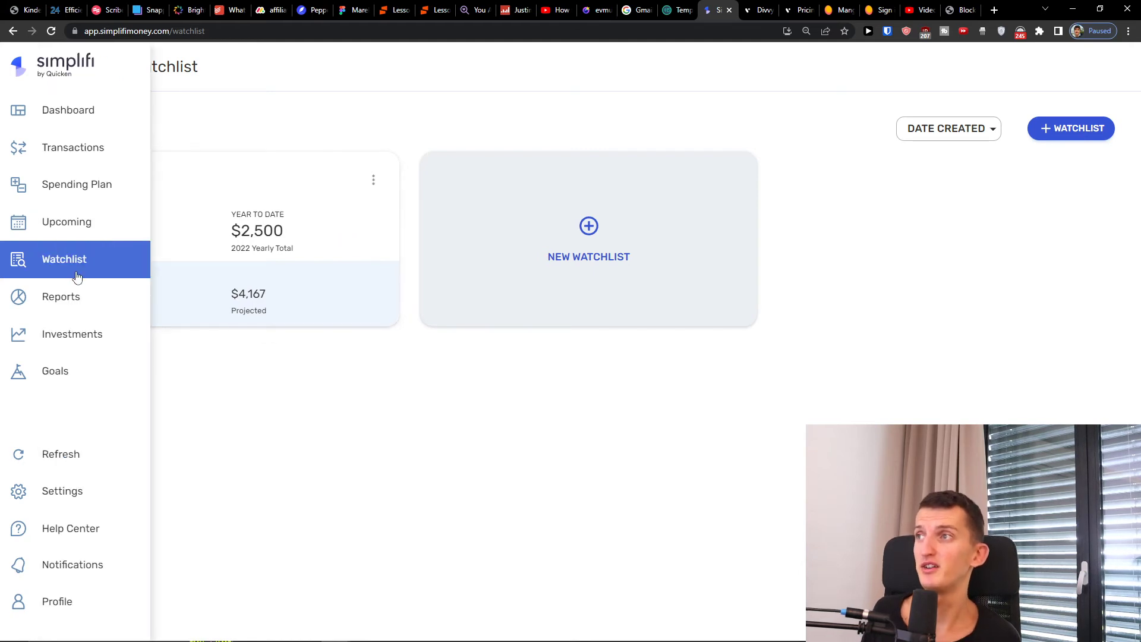
{"action": "left_click", "coordinate": [80, 293]}
{"action": "scroll", "coordinate": [196, 295], "scroll_direction": "down", "scroll_amount": 4}
{"action": "scroll", "coordinate": [197, 295], "scroll_direction": "down", "scroll_amount": 2}
{"action": "scroll", "coordinate": [197, 296], "scroll_direction": "up", "scroll_amount": 6}
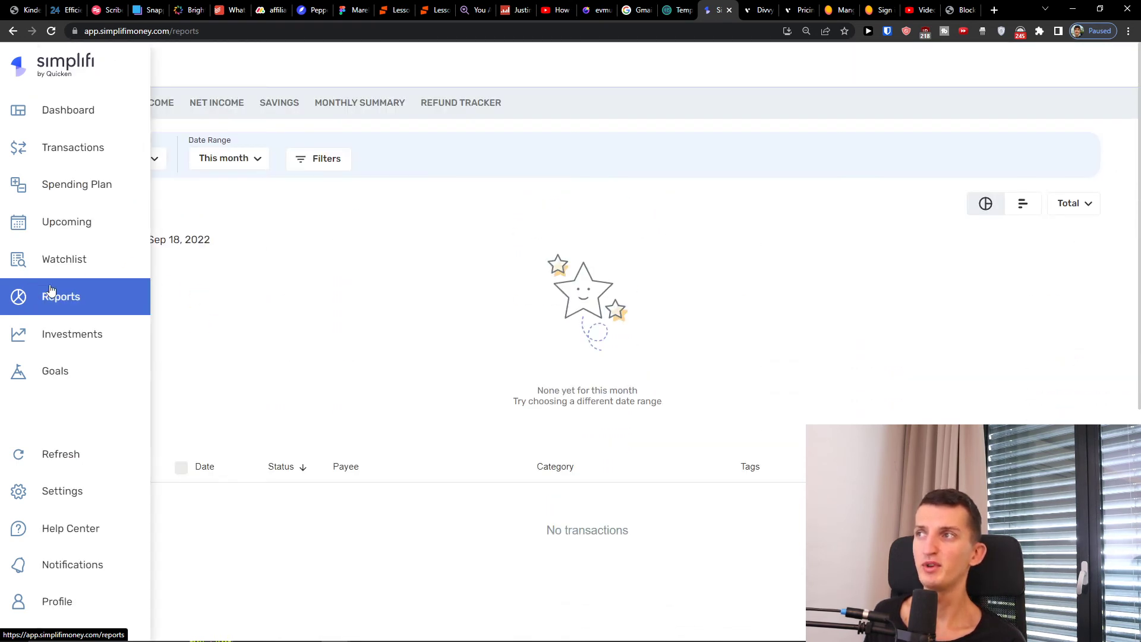
{"action": "mouse_move", "coordinate": [69, 211]}
{"action": "left_click", "coordinate": [80, 145]}
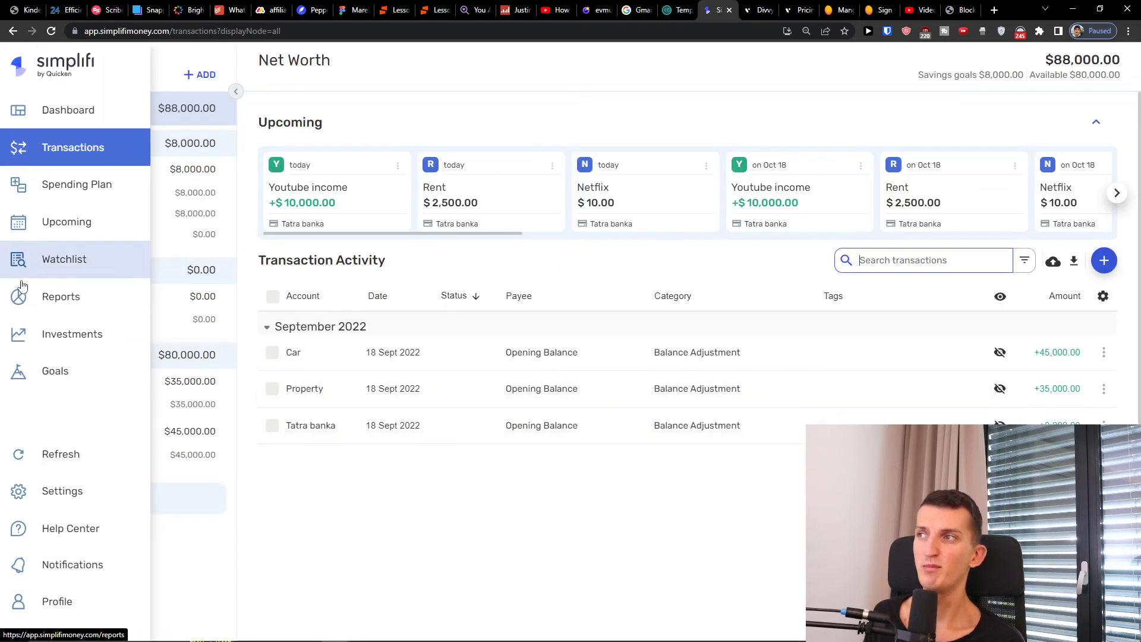
Step: Go past the reports section to the investments section and look over the Trading portfolio and its holdings
{"action": "left_click", "coordinate": [48, 296]}
{"action": "mouse_move", "coordinate": [9, 345]}
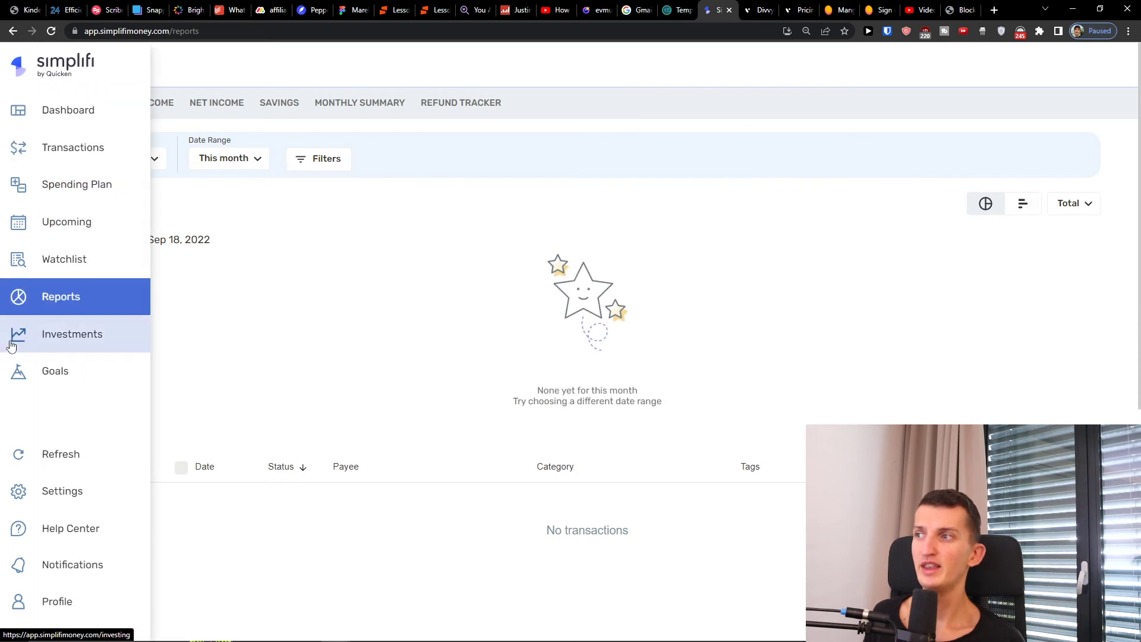
{"action": "left_click", "coordinate": [73, 350]}
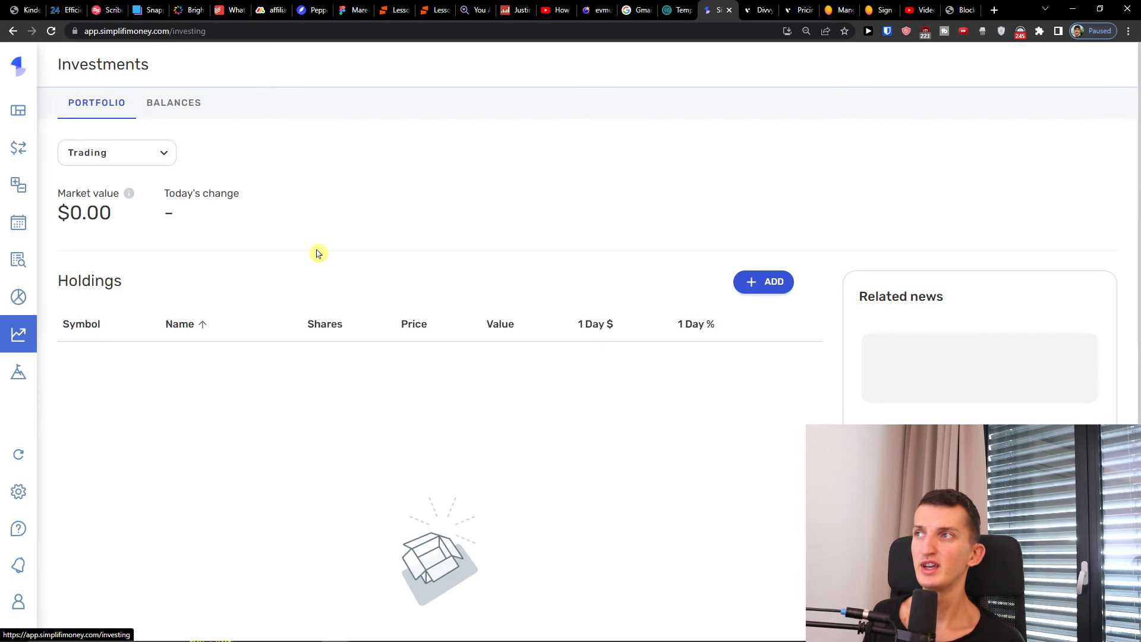
{"action": "scroll", "coordinate": [333, 259], "scroll_direction": "down", "scroll_amount": 2}
{"action": "scroll", "coordinate": [781, 349], "scroll_direction": "up", "scroll_amount": 2}
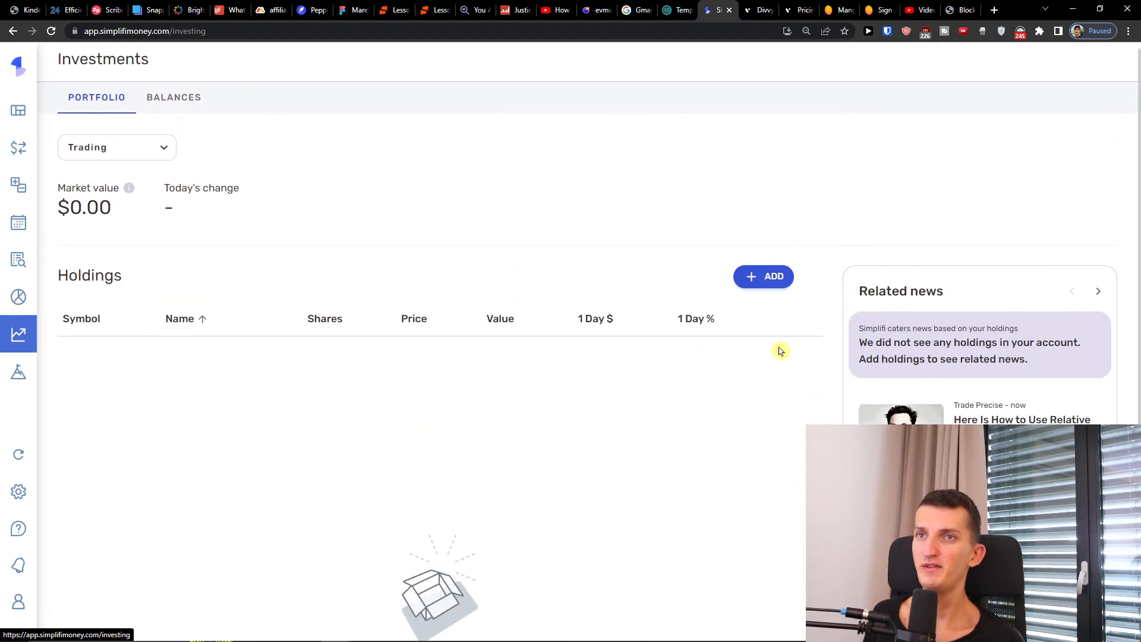
Step: Start a new stock holding in the Trading account and choose ARKK - Ark Innovation ETF as the company
{"action": "left_click", "coordinate": [757, 287]}
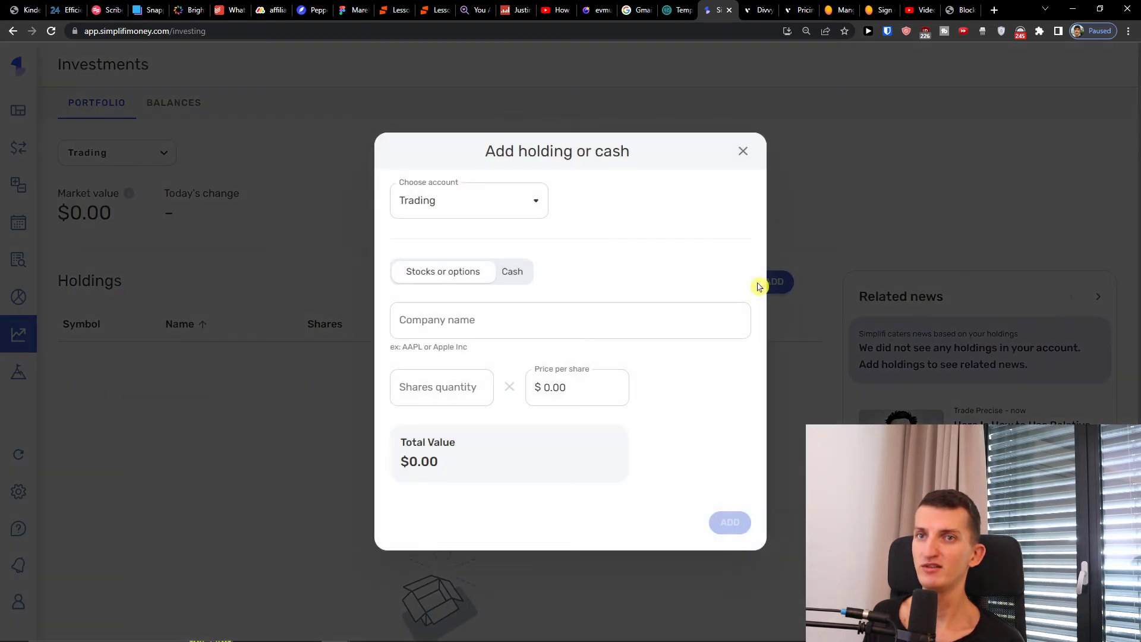
{"action": "left_click", "coordinate": [441, 215]}
{"action": "left_click", "coordinate": [441, 237]}
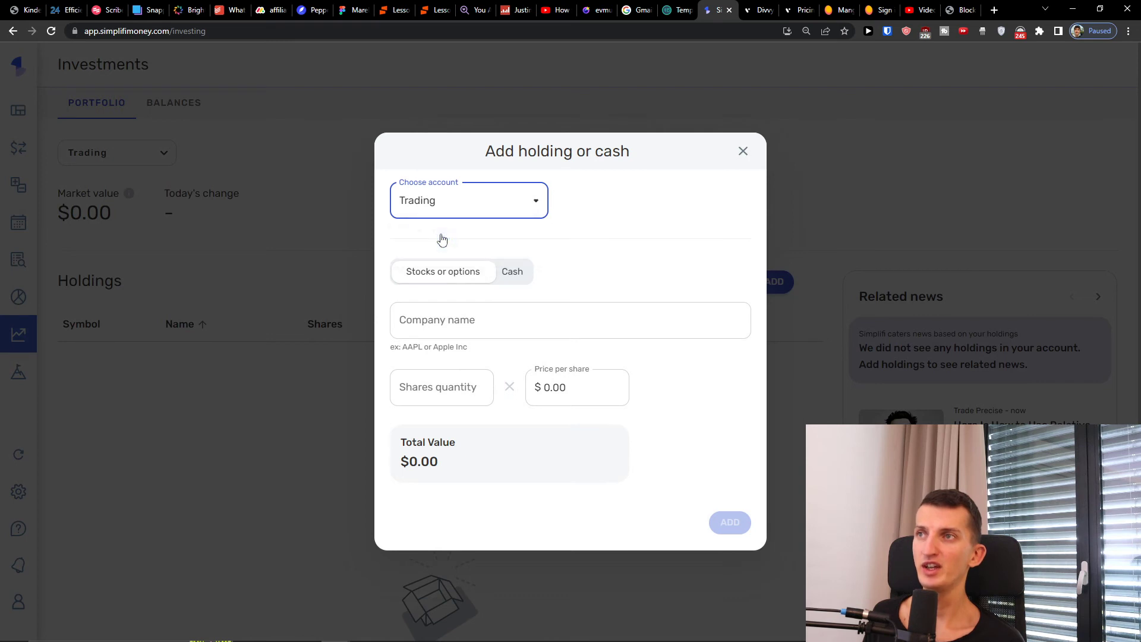
{"action": "left_click", "coordinate": [502, 283]}
{"action": "left_click", "coordinate": [453, 331]}
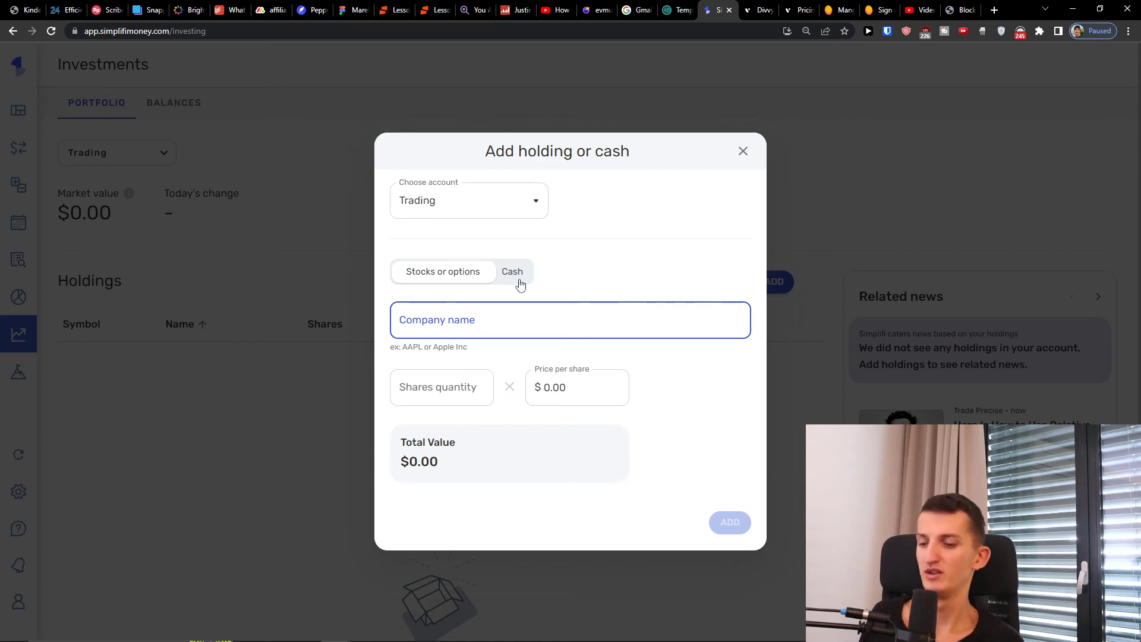
{"action": "type", "text": "ETF"}
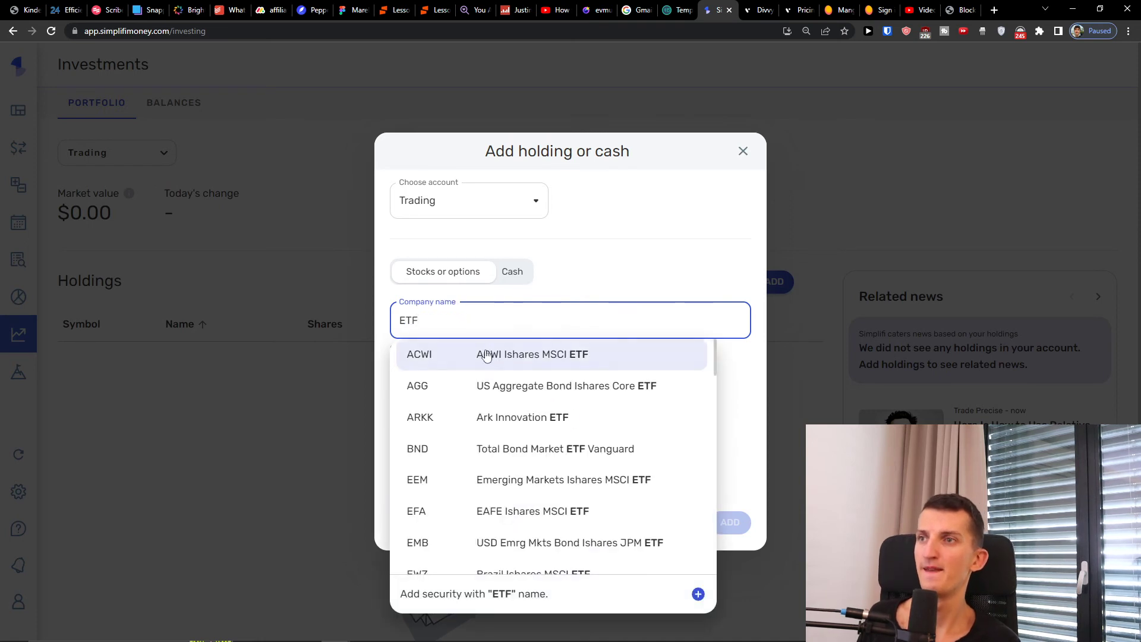
{"action": "left_click", "coordinate": [560, 415]}
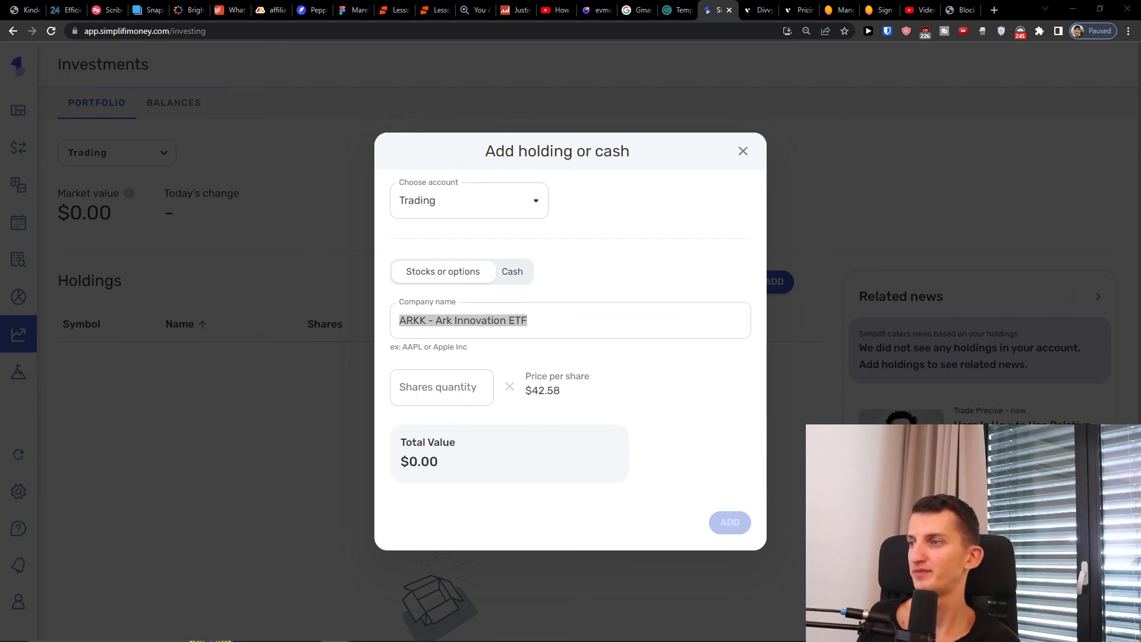
Step: Search Google for "arkk stock" in a new browser tab
{"action": "left_click", "coordinate": [995, 10]}
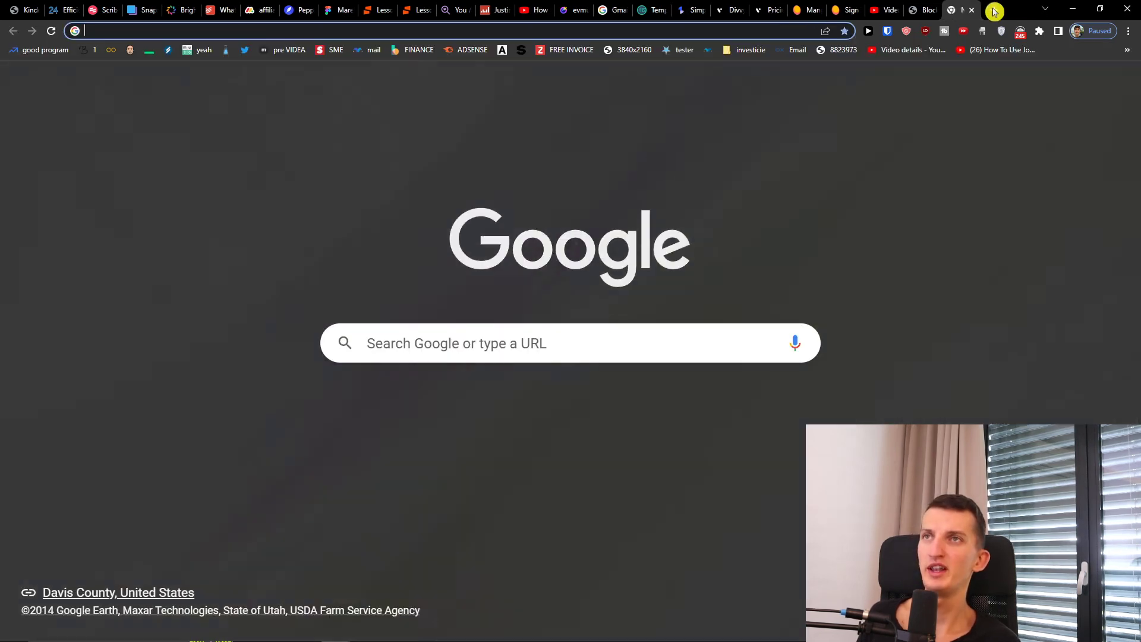
{"action": "type", "text": "arrkk"}
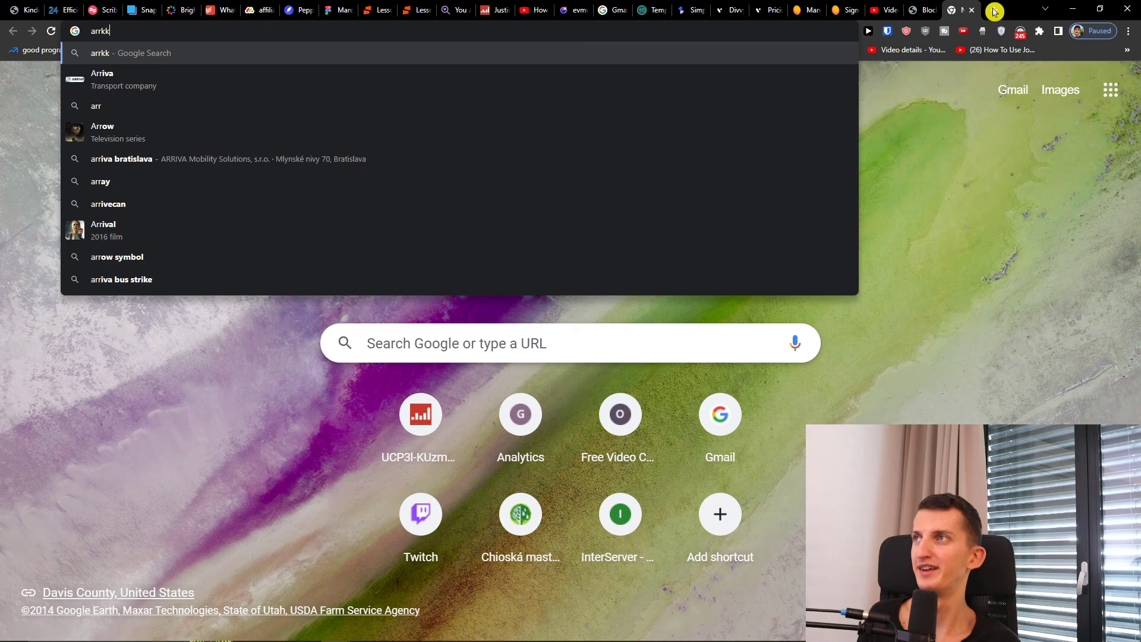
{"action": "key", "text": "BackSpace"}
{"action": "key", "text": "BackSpace"}
{"action": "key", "text": "BackSpace"}
{"action": "key", "text": "BackSpace"}
{"action": "type", "text": "rkk"}
{"action": "key", "text": "BackSpace"}
{"action": "key", "text": "BackSpace"}
{"action": "key", "text": "BackSpace"}
{"action": "type", "text": "rkk stock"}
{"action": "key", "text": "Return"}
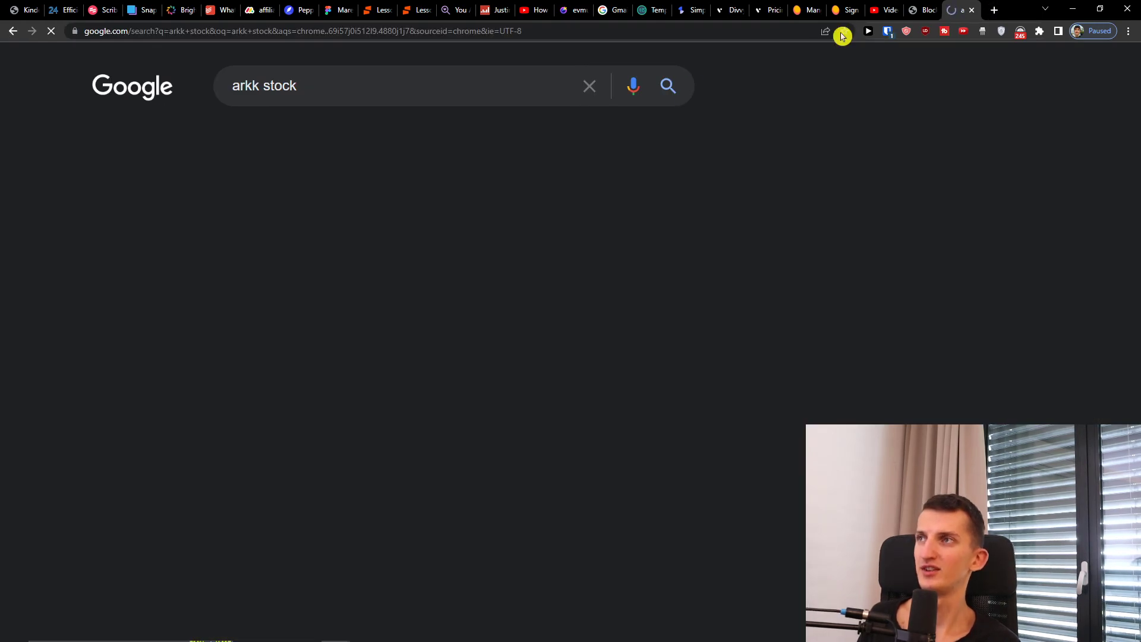
Step: Examine the ARK Innovation ETF price chart over one year and over five years
{"action": "left_click", "coordinate": [368, 439]}
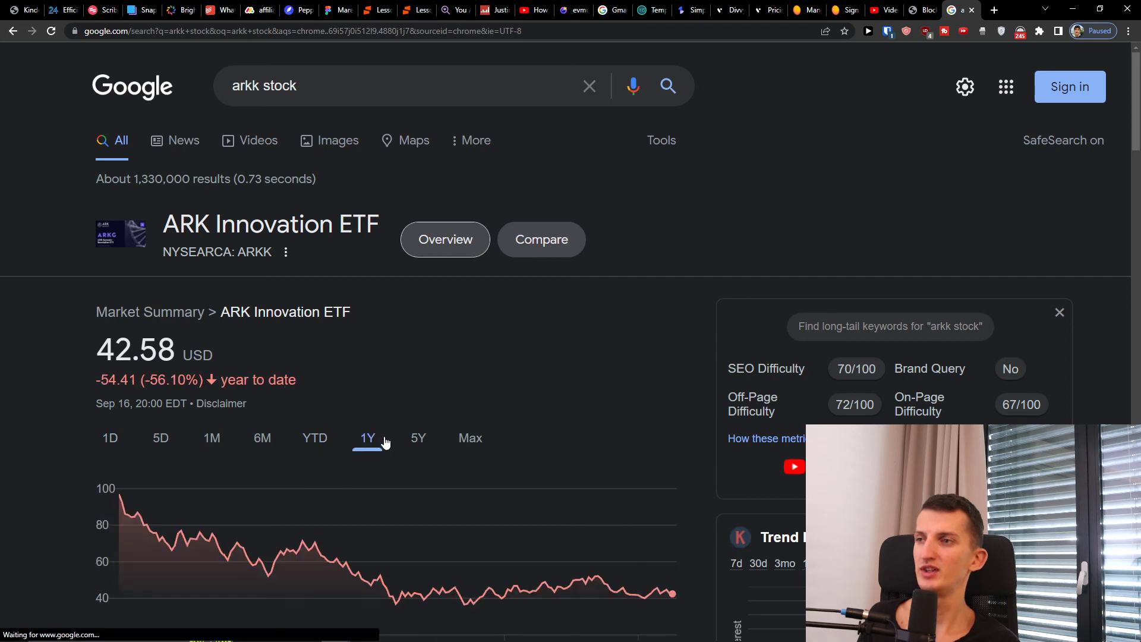
{"action": "scroll", "coordinate": [422, 411], "scroll_direction": "down", "scroll_amount": 1}
{"action": "scroll", "coordinate": [422, 411], "scroll_direction": "down", "scroll_amount": 2}
{"action": "left_click", "coordinate": [419, 280]}
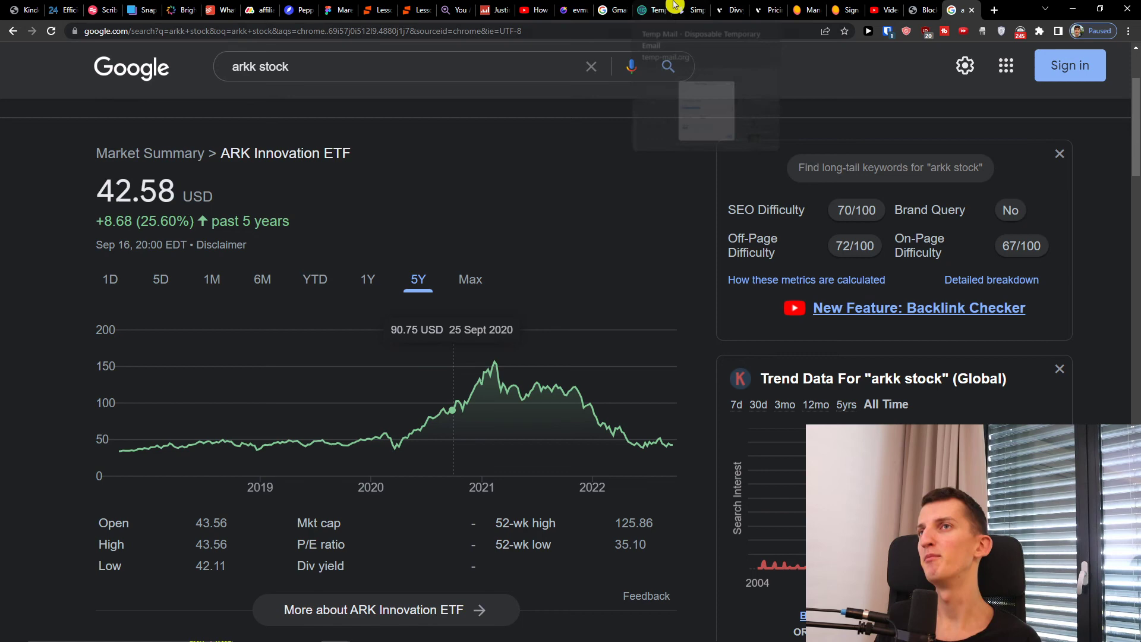
Step: Switch back to Simplifi, set the ARKK shares quantity to 50 and add the holding
{"action": "left_click", "coordinate": [693, 10]}
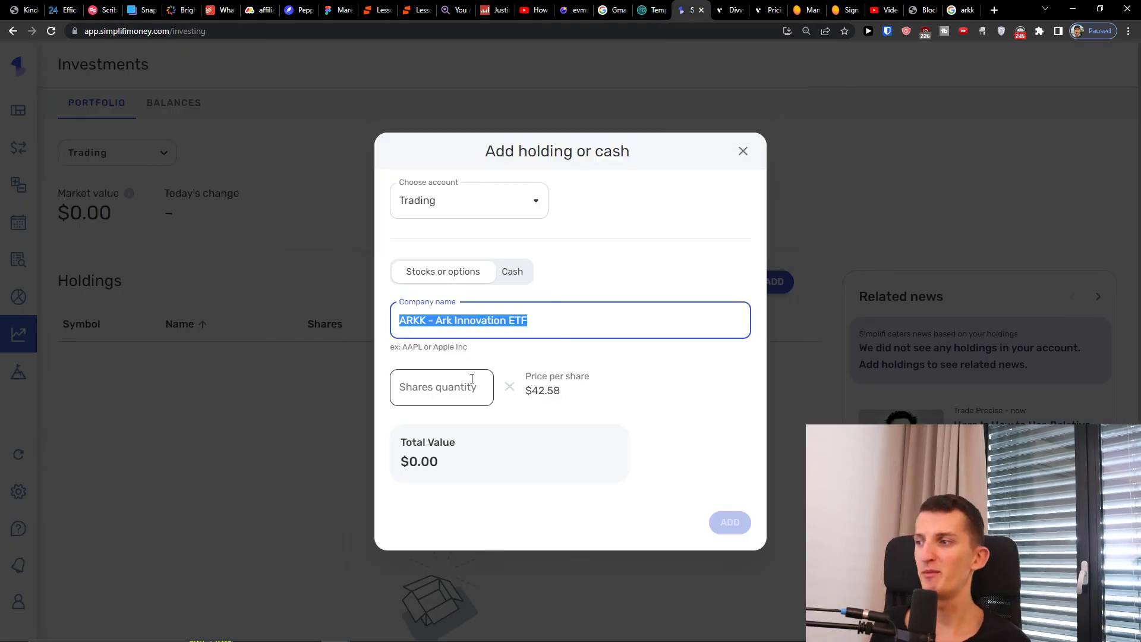
{"action": "left_click", "coordinate": [433, 388]}
{"action": "type", "text": "100"}
{"action": "left_click", "coordinate": [558, 452]}
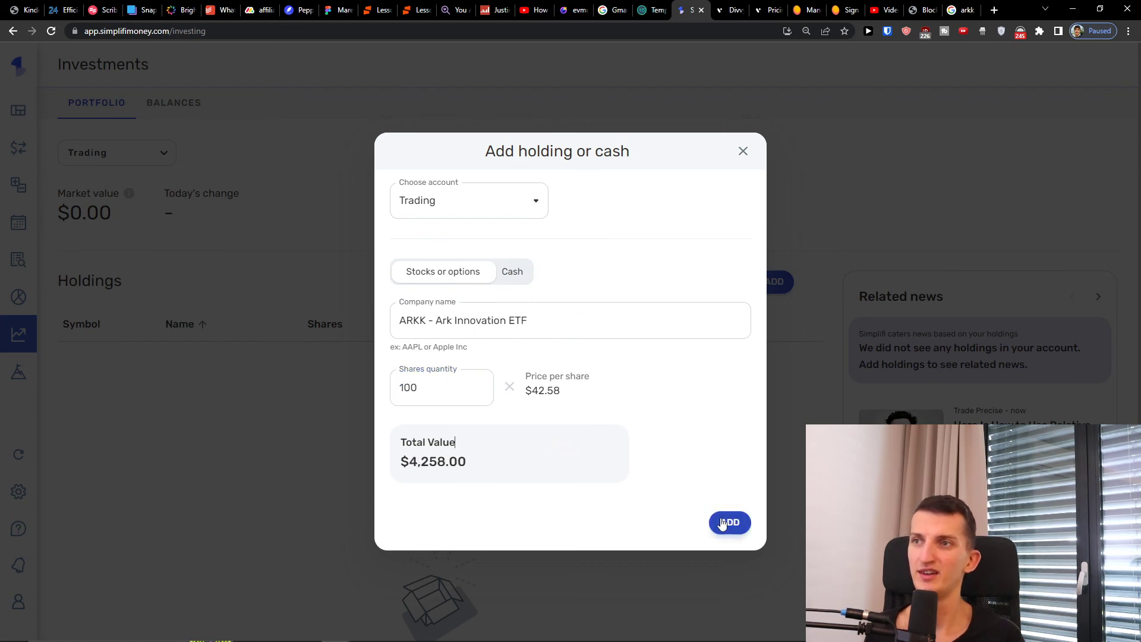
{"action": "left_click", "coordinate": [425, 398]}
{"action": "type", "text": "5"}
{"action": "key", "text": "ctrl+a"}
{"action": "type", "text": "50"}
{"action": "left_click", "coordinate": [682, 480]}
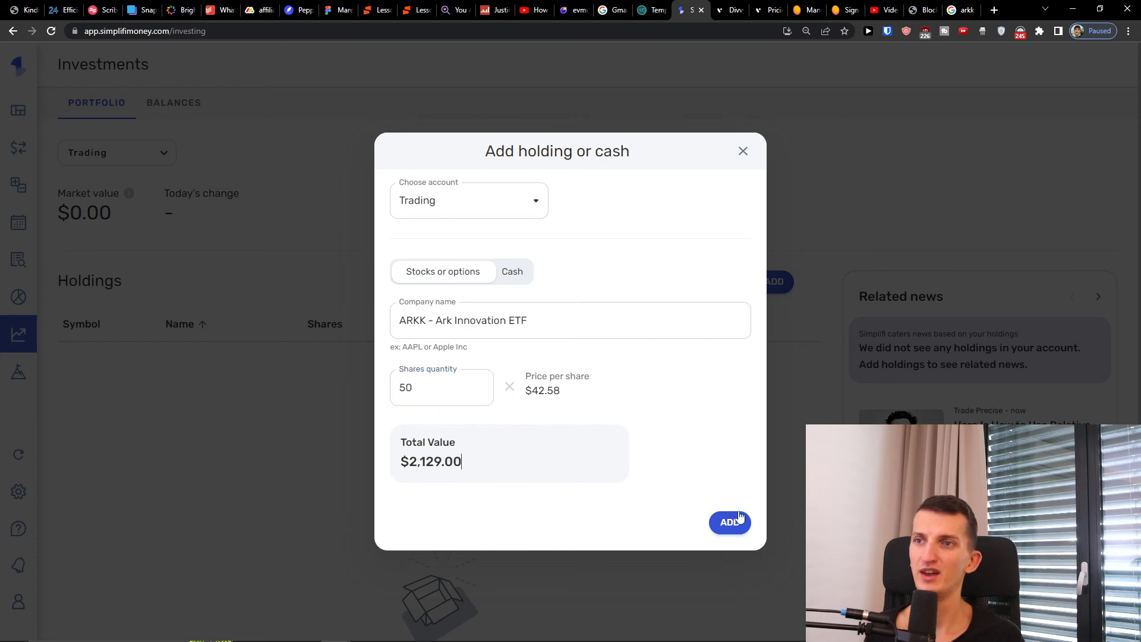
{"action": "left_click", "coordinate": [730, 522]}
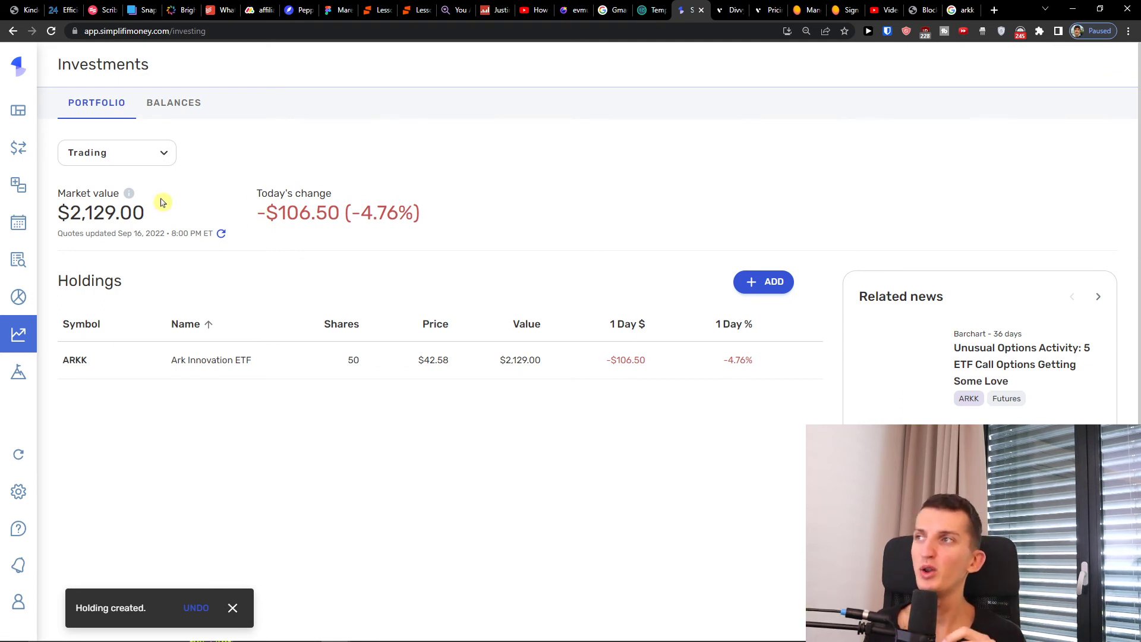
Step: Examine today's change in the Trading portfolio and the details of the ARKK holding
{"action": "triple_click", "coordinate": [298, 215]}
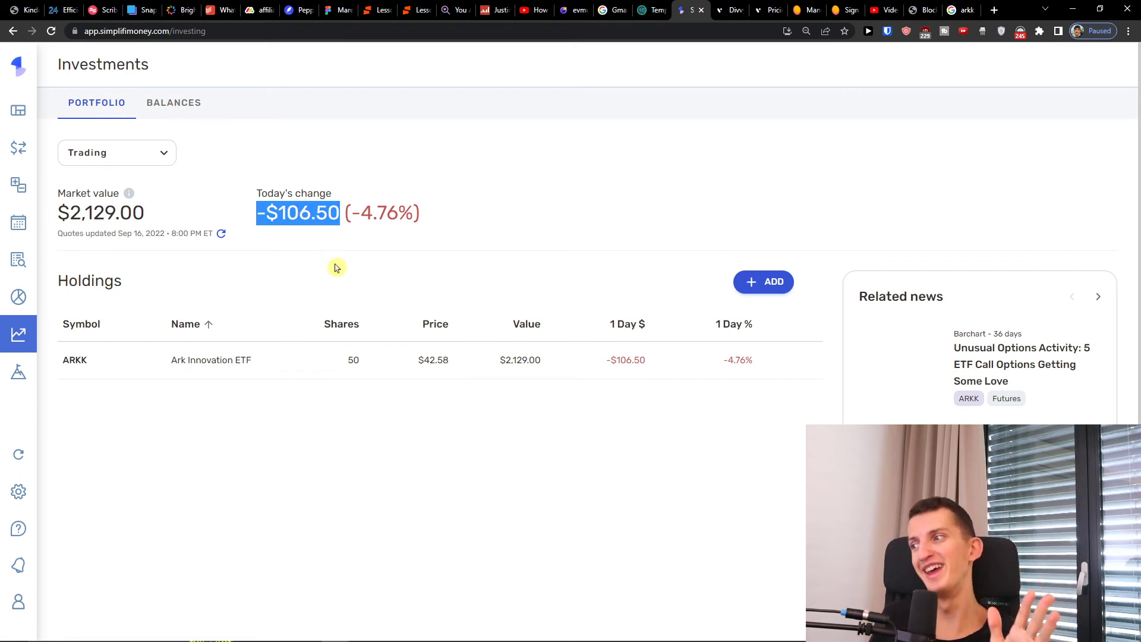
{"action": "left_click", "coordinate": [336, 267]}
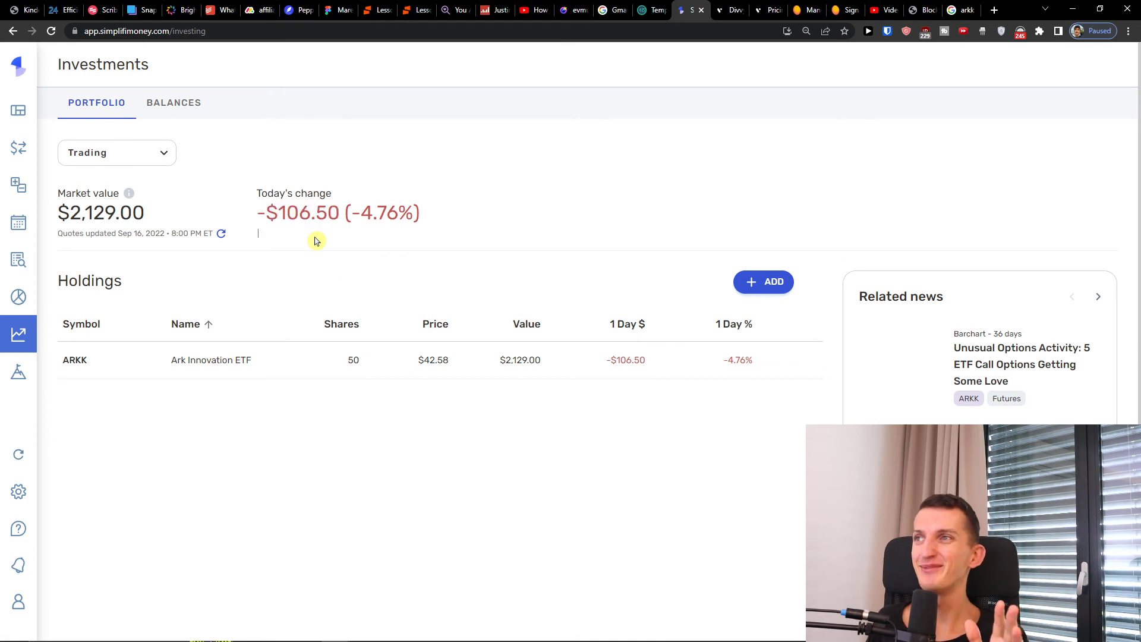
{"action": "double_click", "coordinate": [286, 215]}
{"action": "left_click", "coordinate": [284, 214]}
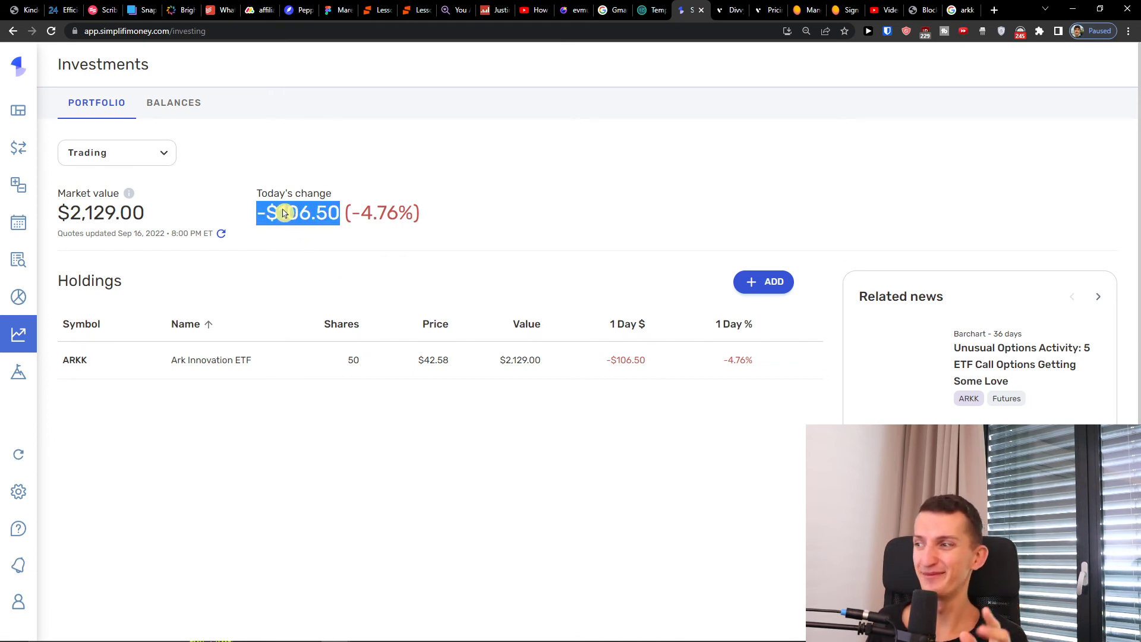
{"action": "triple_click", "coordinate": [282, 216]}
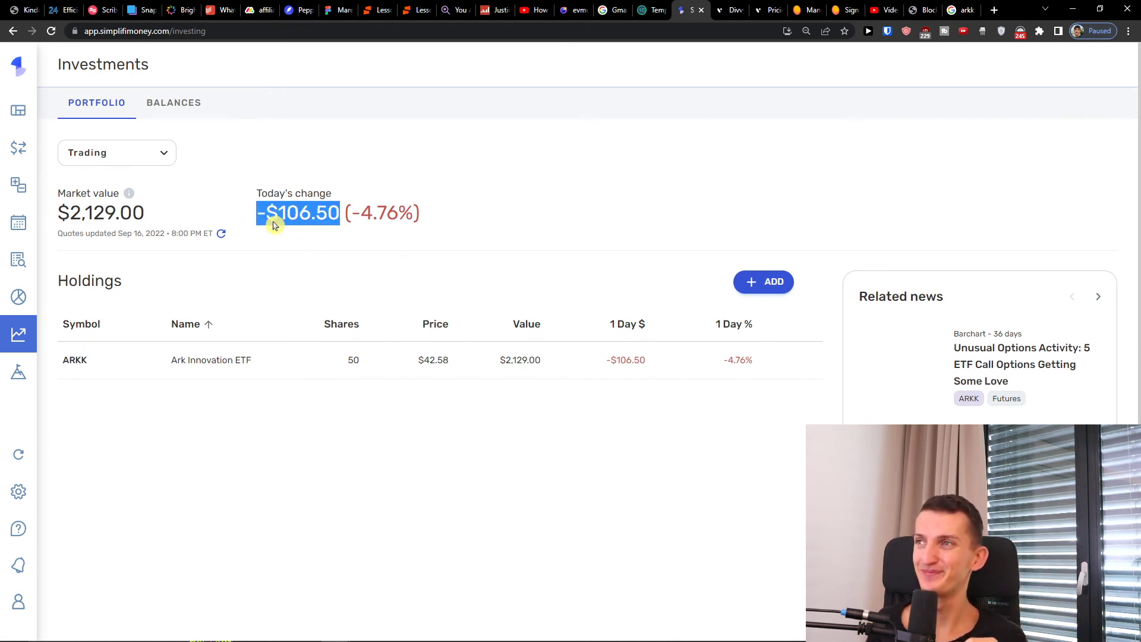
{"action": "left_click", "coordinate": [34, 214]}
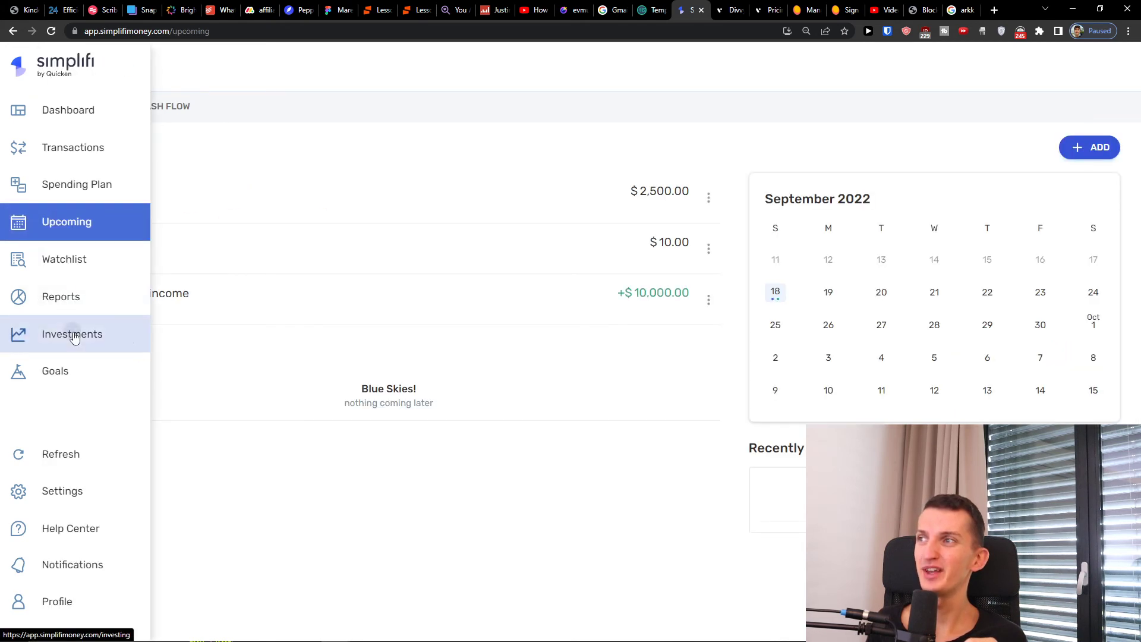
{"action": "left_click", "coordinate": [84, 334]}
{"action": "triple_click", "coordinate": [268, 213]}
{"action": "scroll", "coordinate": [586, 377], "scroll_direction": "down", "scroll_amount": 1}
{"action": "scroll", "coordinate": [577, 372], "scroll_direction": "up", "scroll_amount": 1}
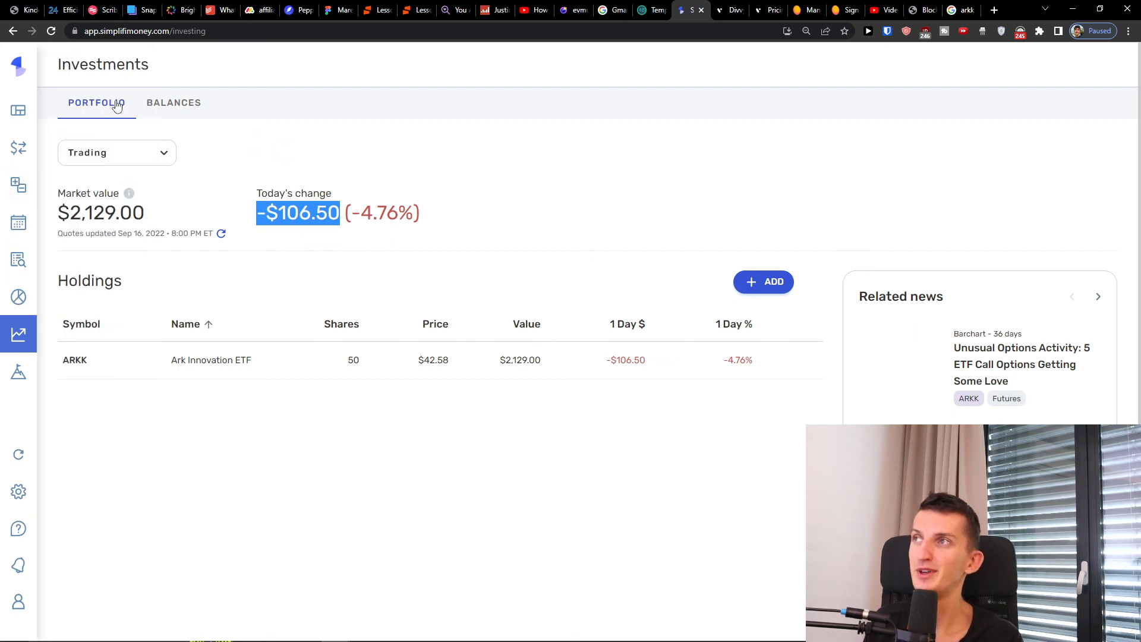
Step: Check the Trading account's 30-day balance chart and return to the portfolio view
{"action": "left_click", "coordinate": [156, 106]}
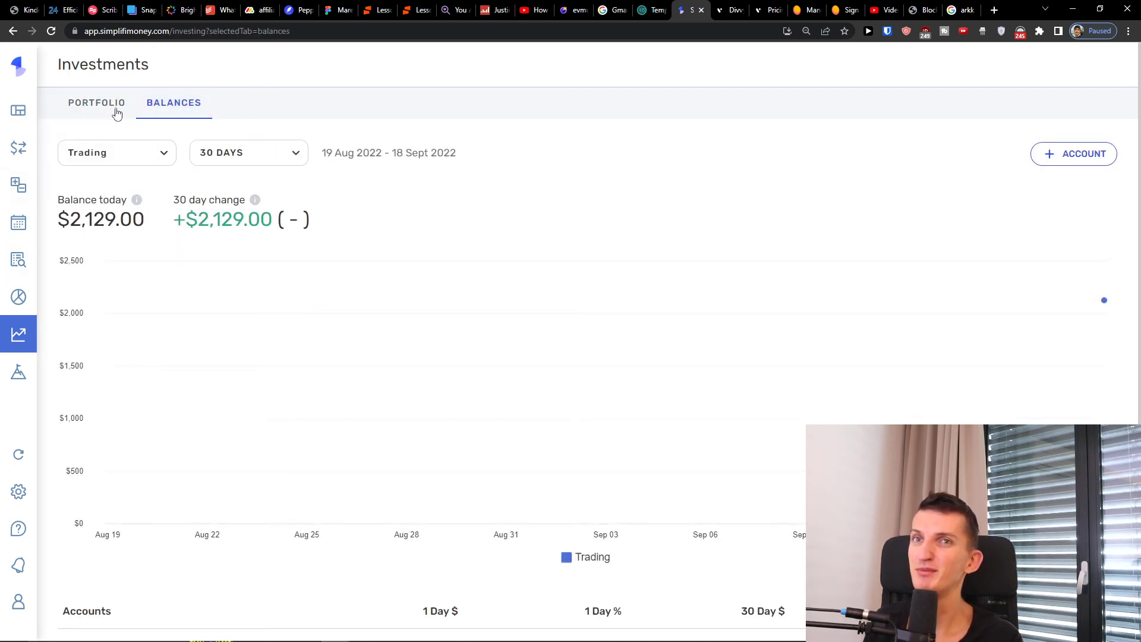
{"action": "scroll", "coordinate": [318, 371], "scroll_direction": "down", "scroll_amount": 1}
{"action": "scroll", "coordinate": [303, 369], "scroll_direction": "up", "scroll_amount": 1}
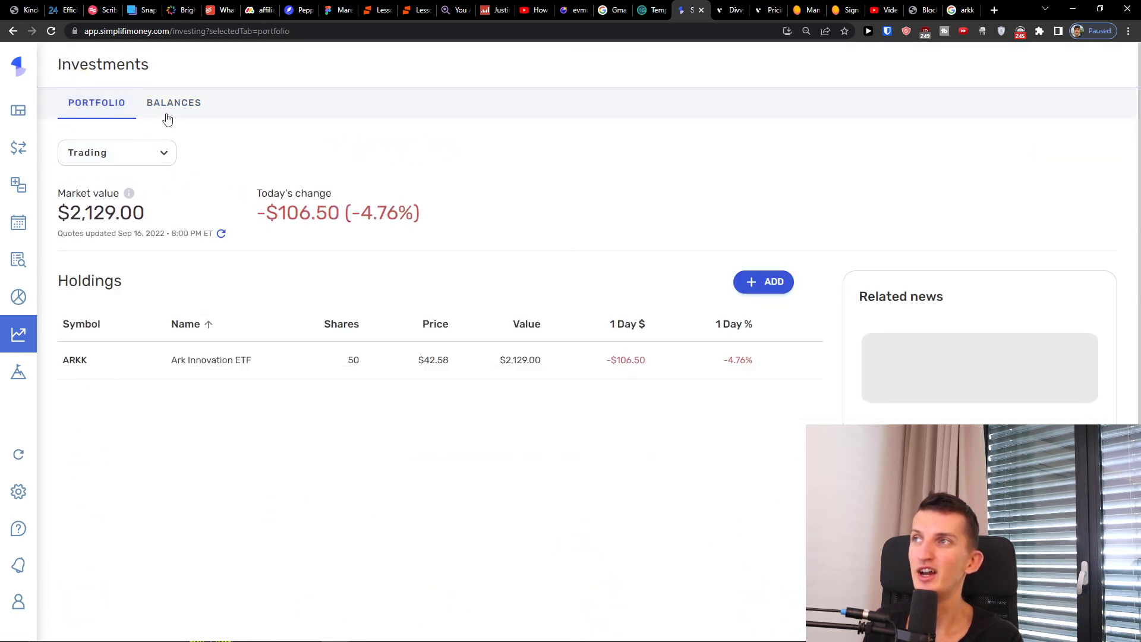
Step: Skip the savings goals tour to review the active goals, and return to the dashboard
{"action": "mouse_move", "coordinate": [48, 336]}
{"action": "left_click", "coordinate": [63, 387]}
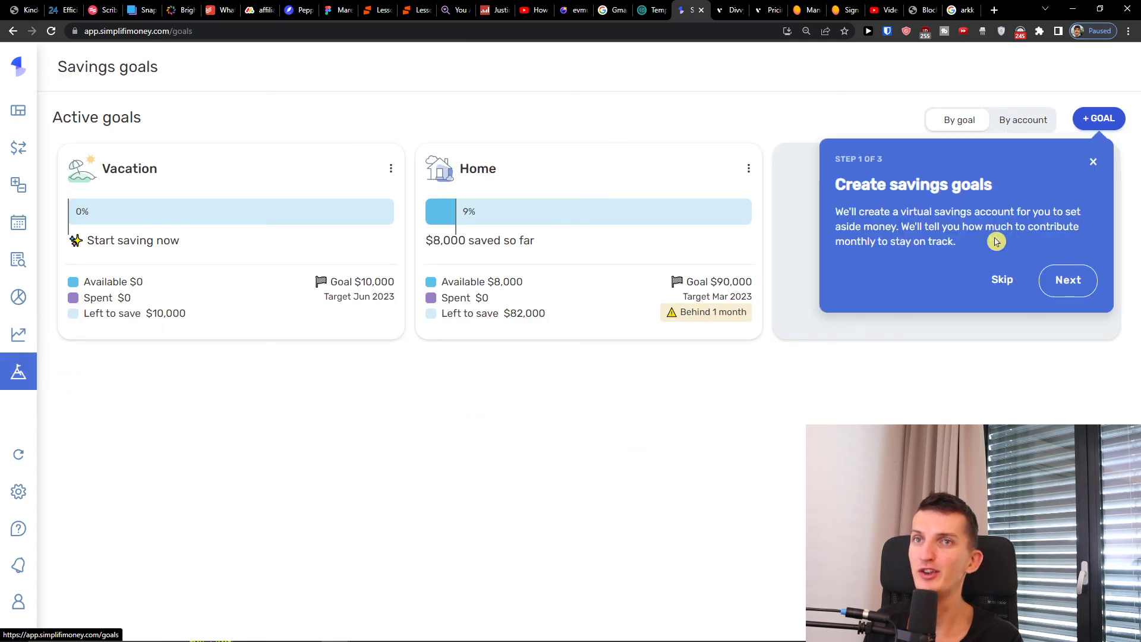
{"action": "left_click", "coordinate": [1005, 280]}
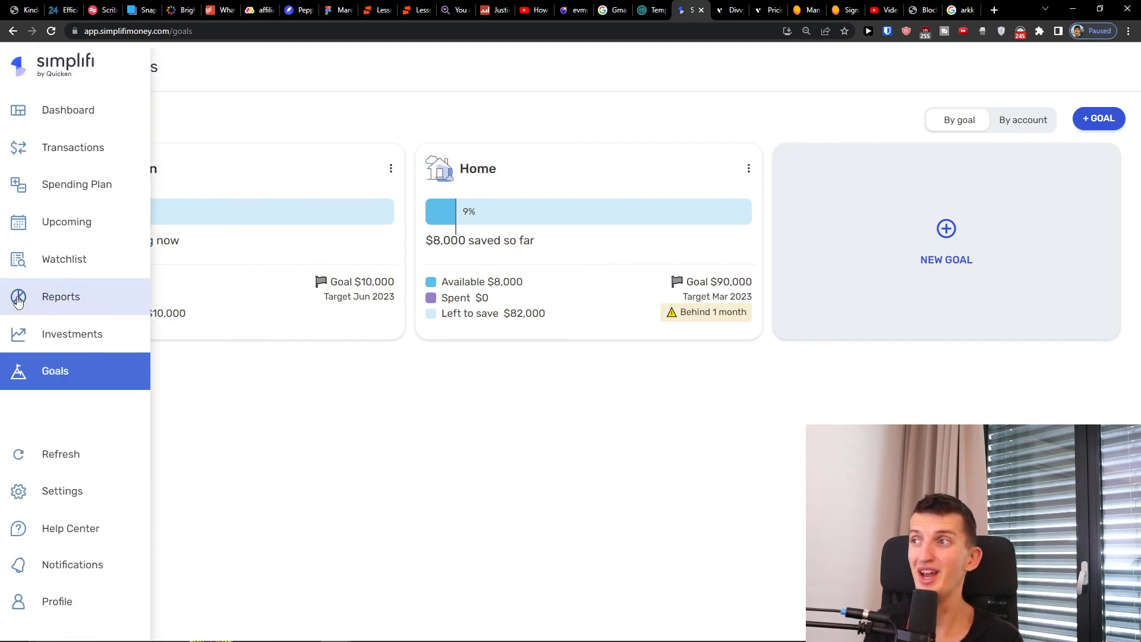
{"action": "left_click", "coordinate": [85, 118]}
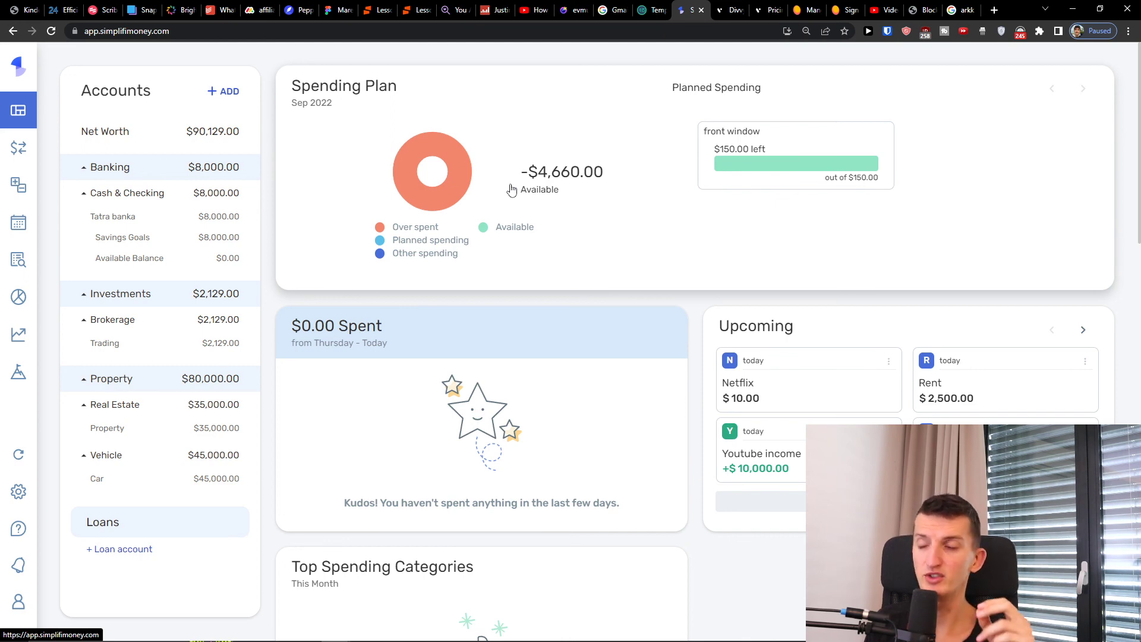
Step: Look through the accounts, categories and tags, notifications, recurring and general settings, and return to the dashboard
{"action": "mouse_move", "coordinate": [25, 425]}
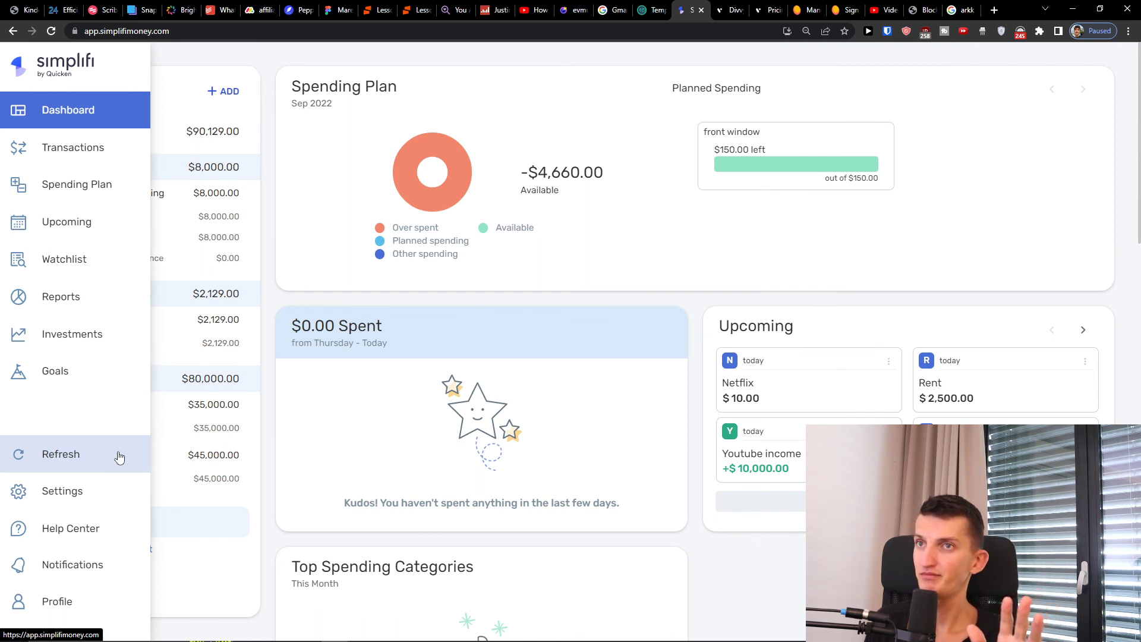
{"action": "left_click", "coordinate": [81, 494]}
{"action": "left_click", "coordinate": [141, 154]}
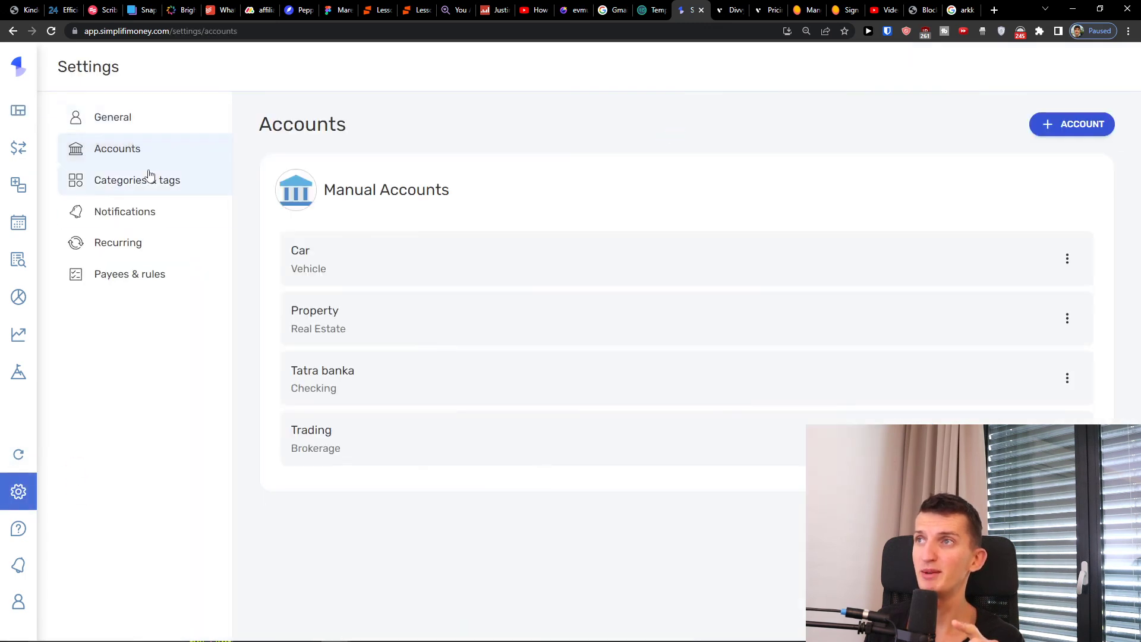
{"action": "left_click", "coordinate": [151, 181]}
{"action": "left_click", "coordinate": [153, 217]}
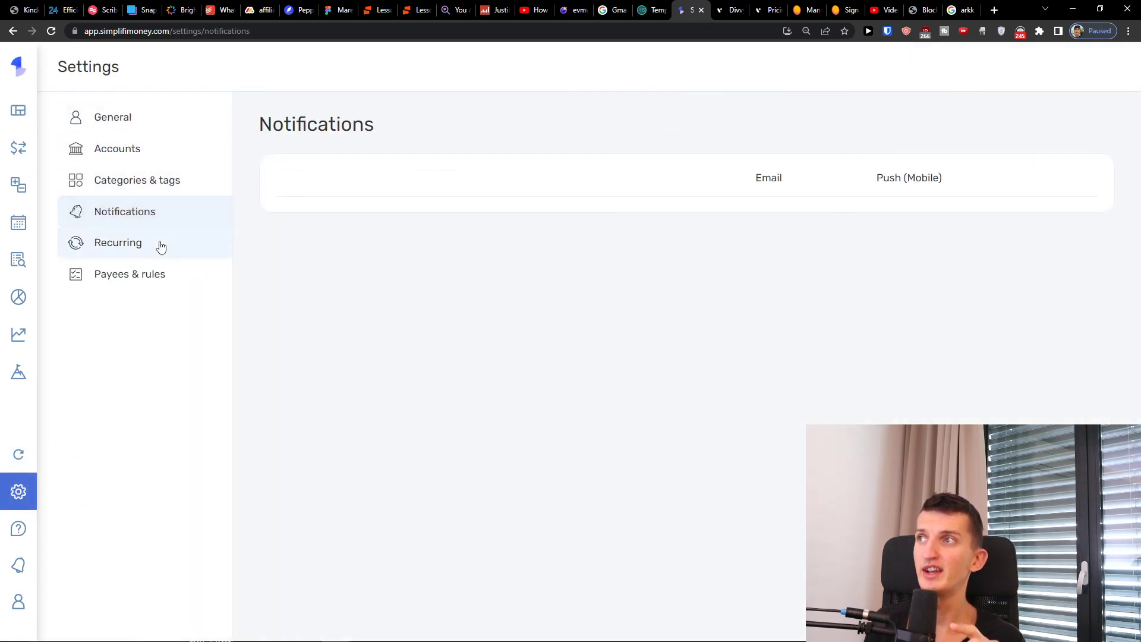
{"action": "left_click", "coordinate": [143, 242]}
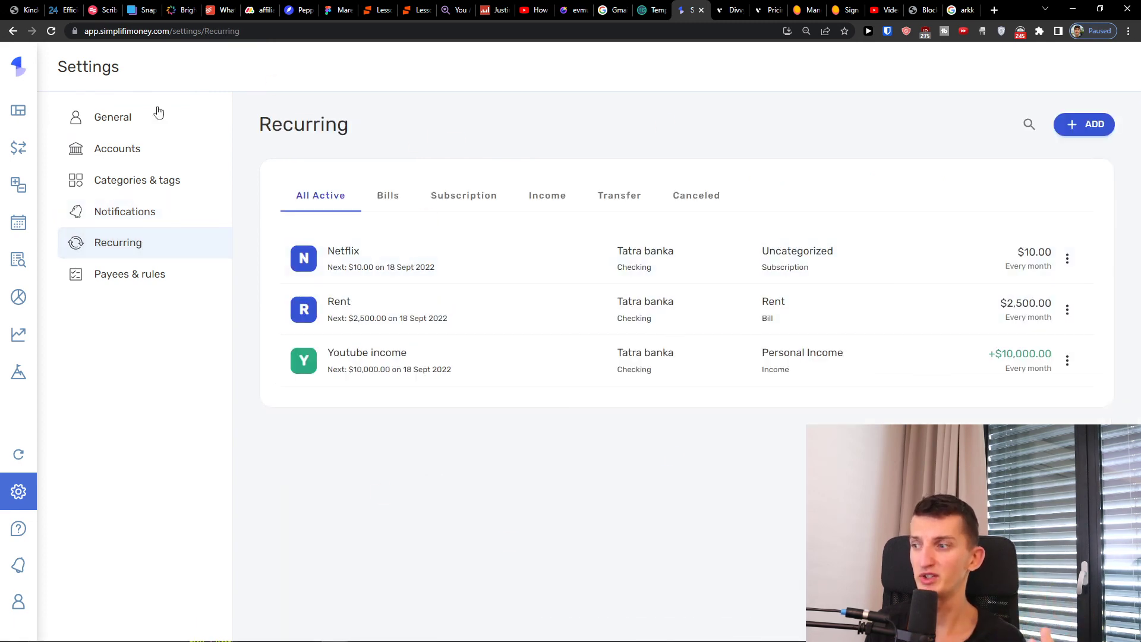
{"action": "left_click", "coordinate": [114, 119]}
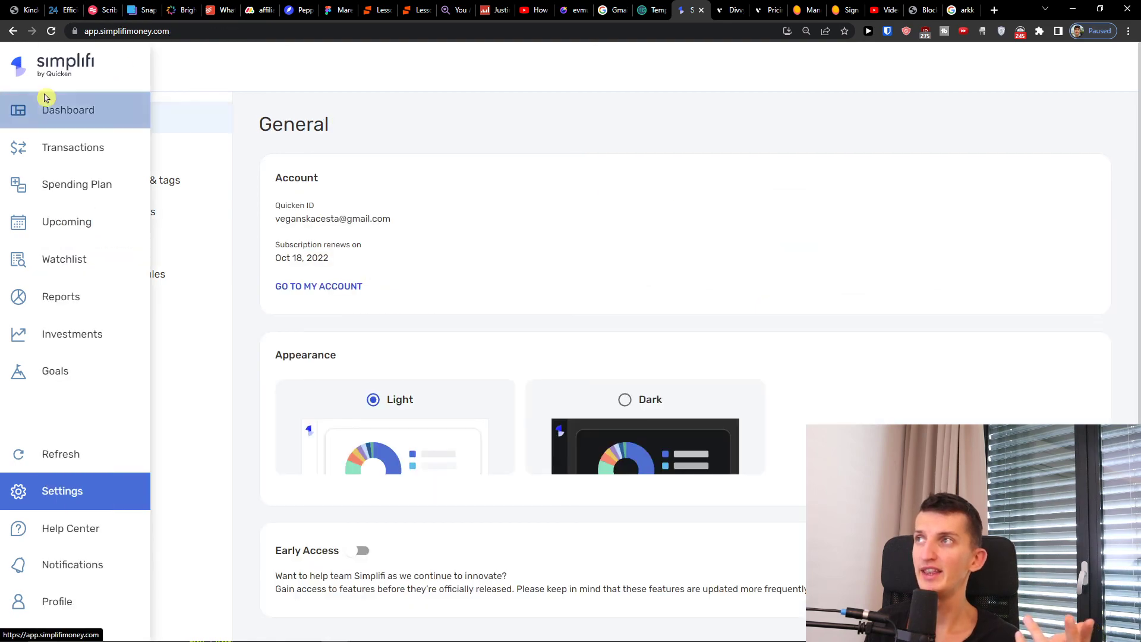
{"action": "left_click", "coordinate": [17, 112]}
Step: Open a new browser tab and search Google for "simplify"
{"action": "left_click", "coordinate": [997, 9]}
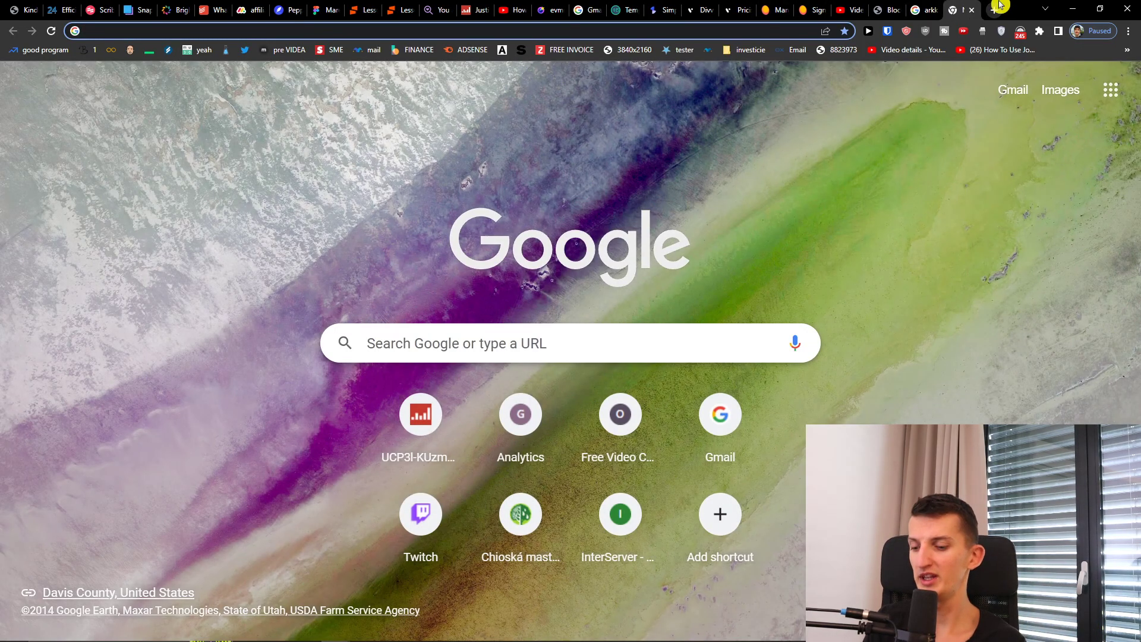
{"action": "type", "text": "simplify"}
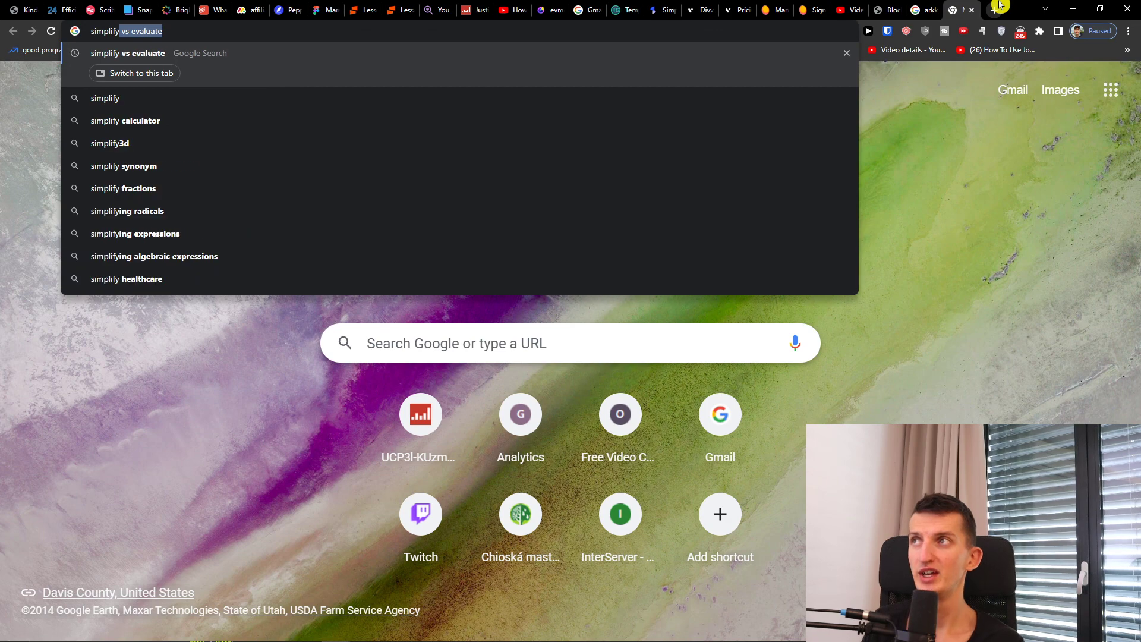
{"action": "key", "text": "Delete"}
{"action": "key", "text": "Return"}
{"action": "scroll", "coordinate": [342, 261], "scroll_direction": "down", "scroll_amount": 4}
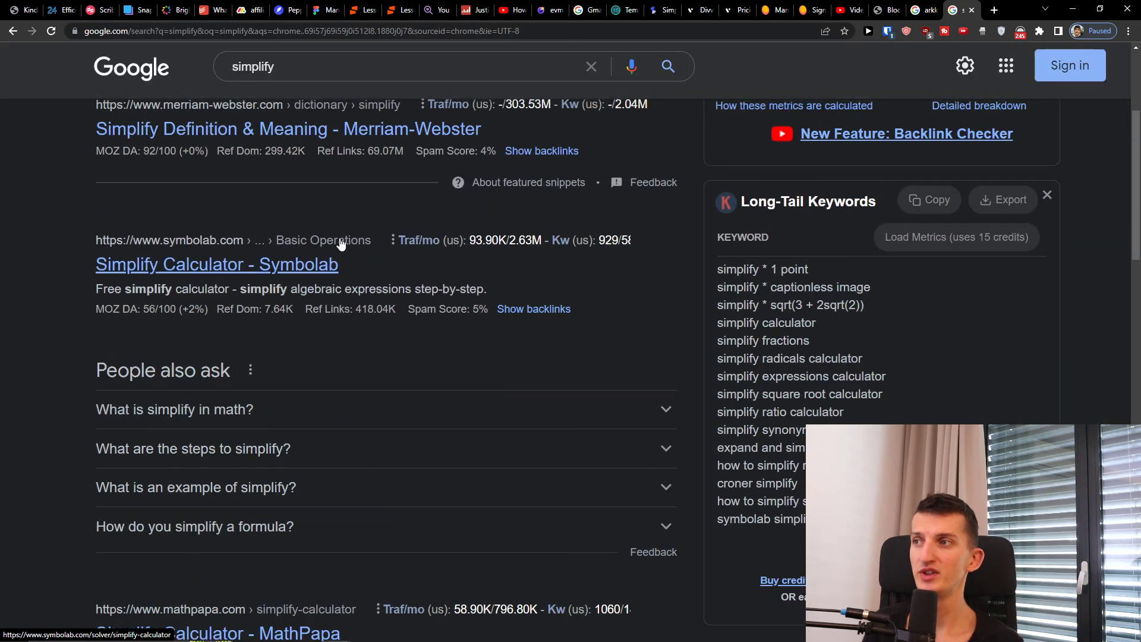
Step: Refine the search to "simplify money review", accept the suggested spelling "simplifi money review", and look through the review results
{"action": "scroll", "coordinate": [357, 149], "scroll_direction": "up", "scroll_amount": 4}
{"action": "left_click", "coordinate": [356, 102]}
{"action": "type", "text": "money review"}
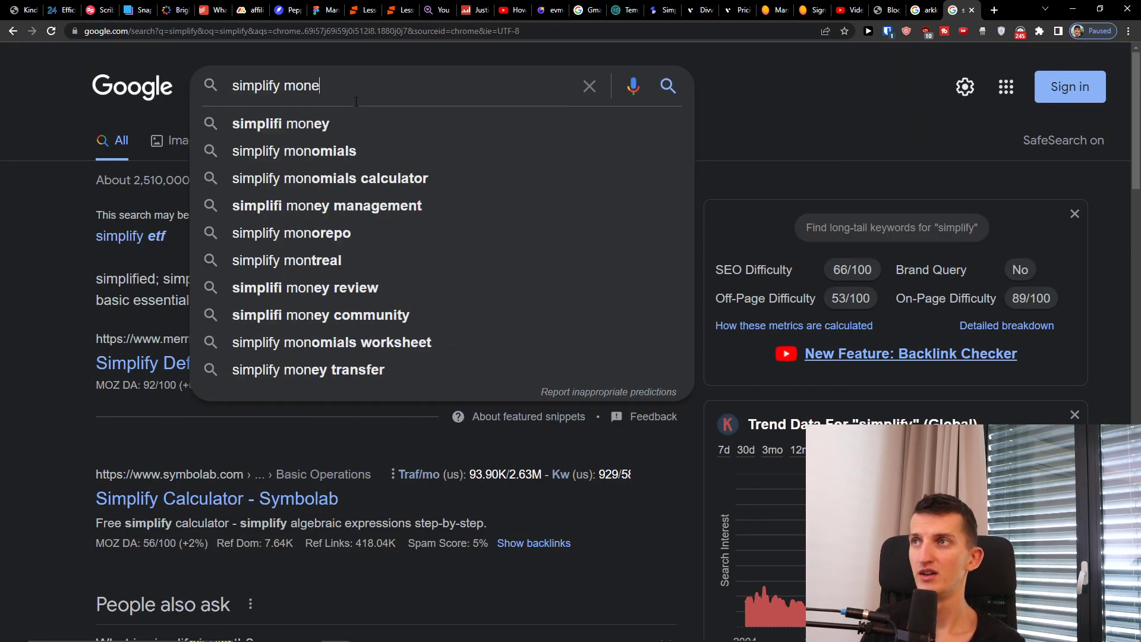
{"action": "key", "text": "Return"}
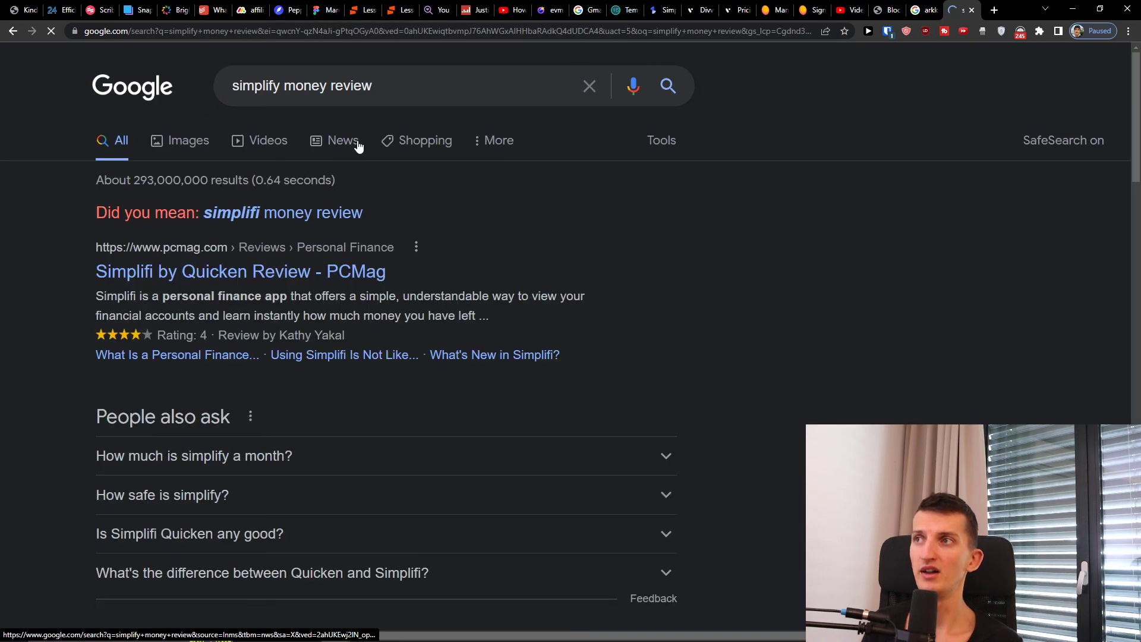
{"action": "left_click", "coordinate": [266, 216]}
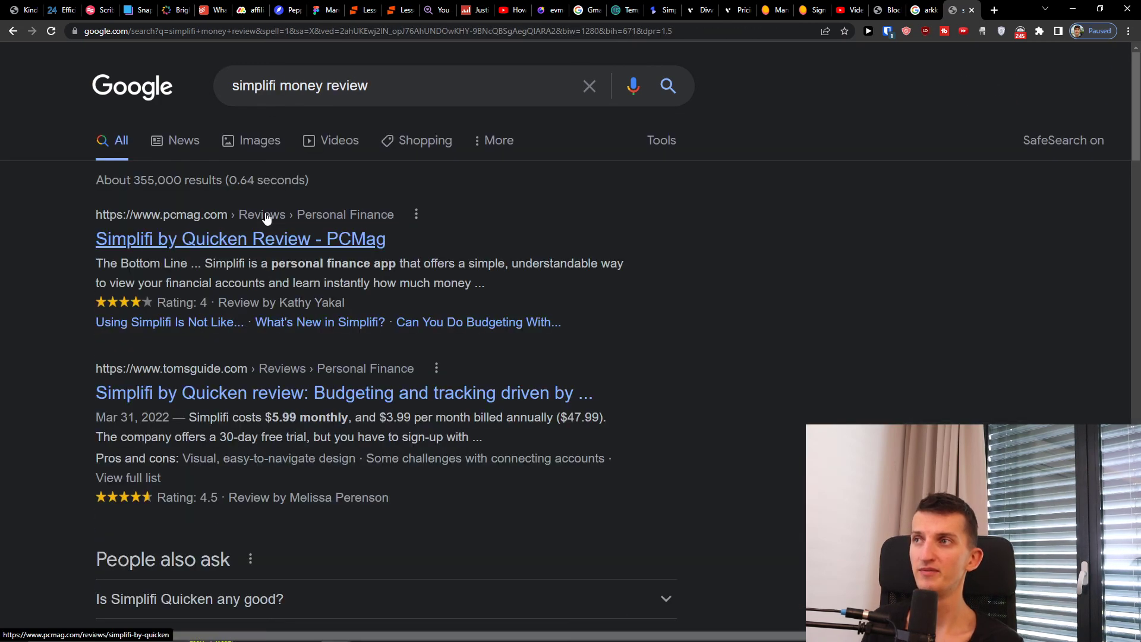
{"action": "scroll", "coordinate": [255, 250], "scroll_direction": "down", "scroll_amount": 6}
{"action": "scroll", "coordinate": [253, 238], "scroll_direction": "down", "scroll_amount": 7}
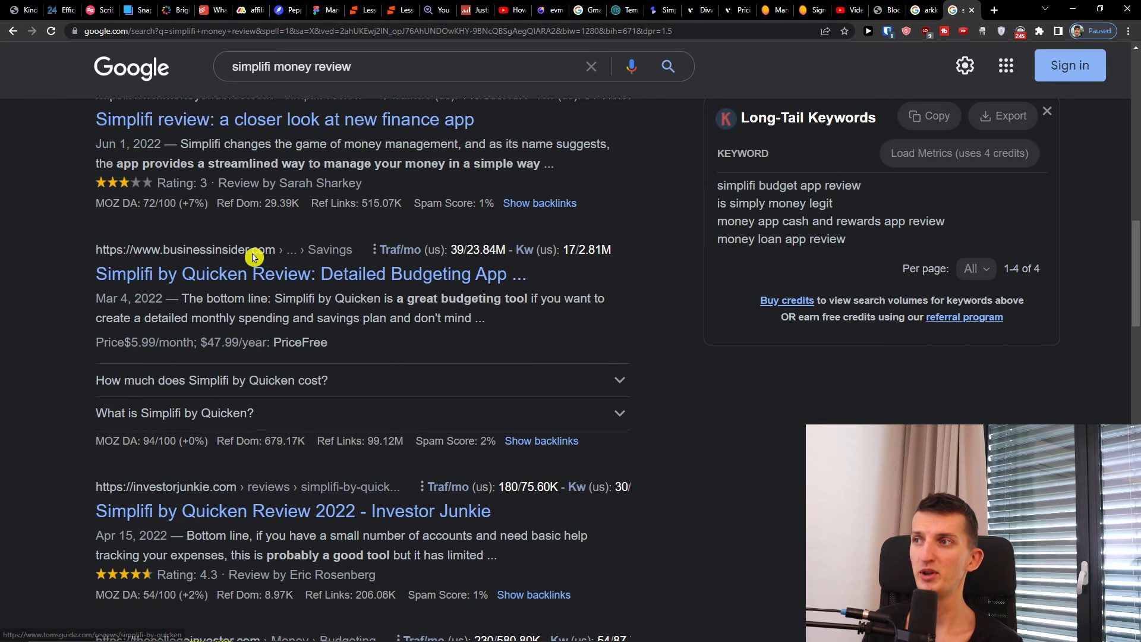
{"action": "scroll", "coordinate": [264, 262], "scroll_direction": "up", "scroll_amount": 15}
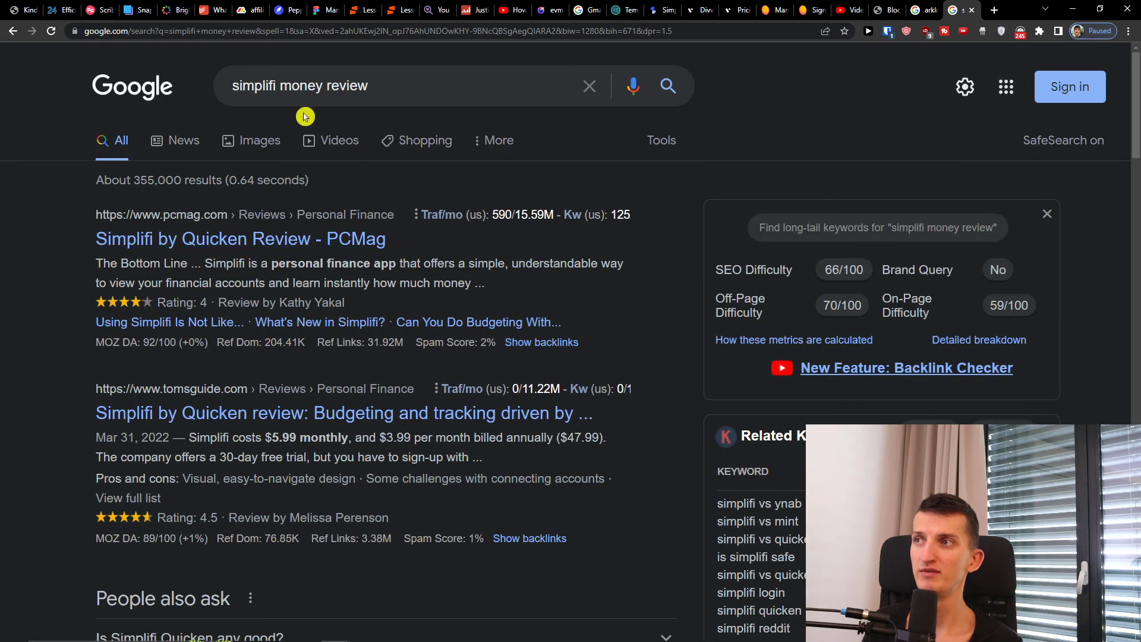
Step: Change the Google search to "simplifi trustpilot"
{"action": "left_click_drag", "start_coordinate": [288, 89], "coordinate": [363, 88]}
{"action": "key", "text": "BackSpace"}
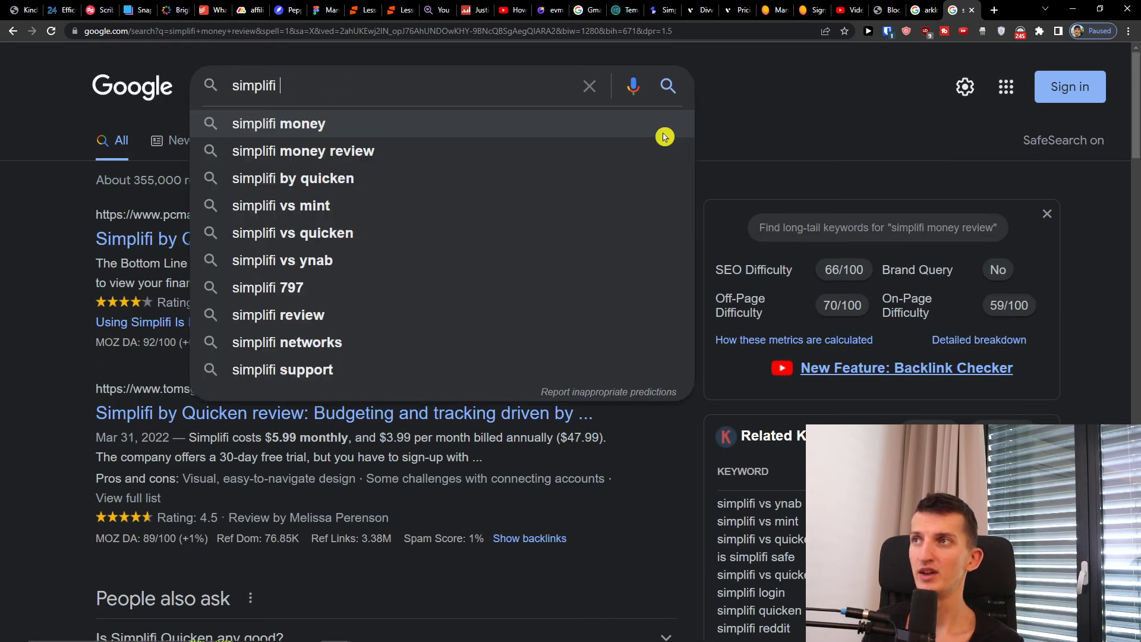
{"action": "type", "text": "vs"}
{"action": "key", "text": "BackSpace"}
{"action": "key", "text": "BackSpace"}
{"action": "key", "text": "BackSpace"}
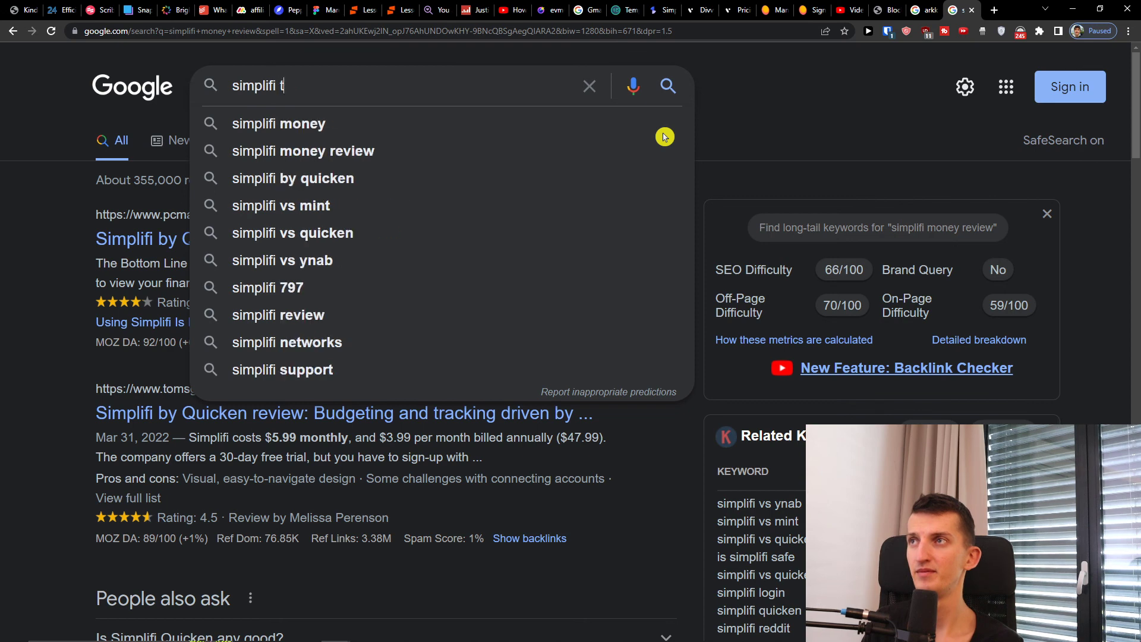
{"action": "type", "text": "trustpio"}
{"action": "type", "text": "ot"}
{"action": "key", "text": "Return"}
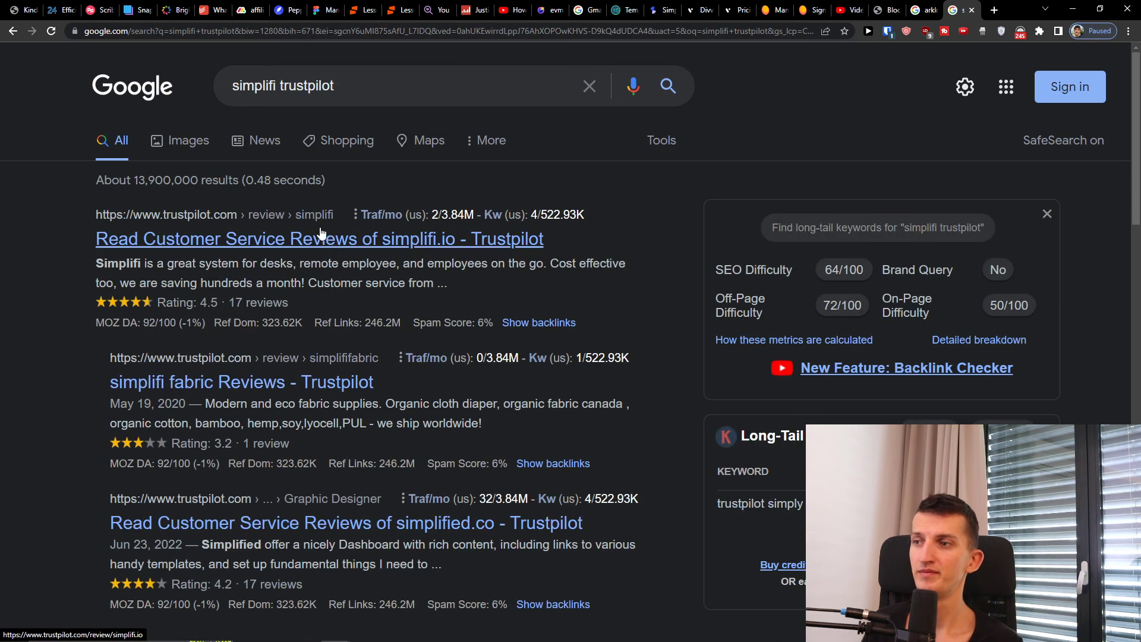
Step: Read the customer reviews on the simplifi.io Trustpilot page, and switch back to the Simplifi dashboard
{"action": "left_click", "coordinate": [317, 238]}
{"action": "scroll", "coordinate": [527, 294], "scroll_direction": "down", "scroll_amount": 15}
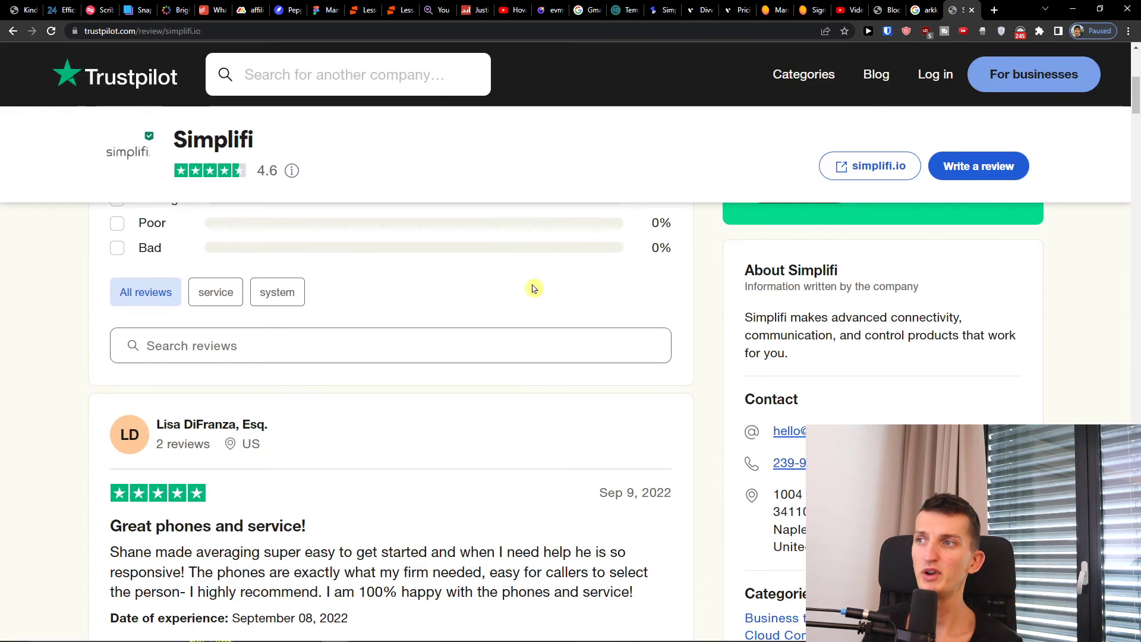
{"action": "scroll", "coordinate": [536, 284], "scroll_direction": "down", "scroll_amount": 12}
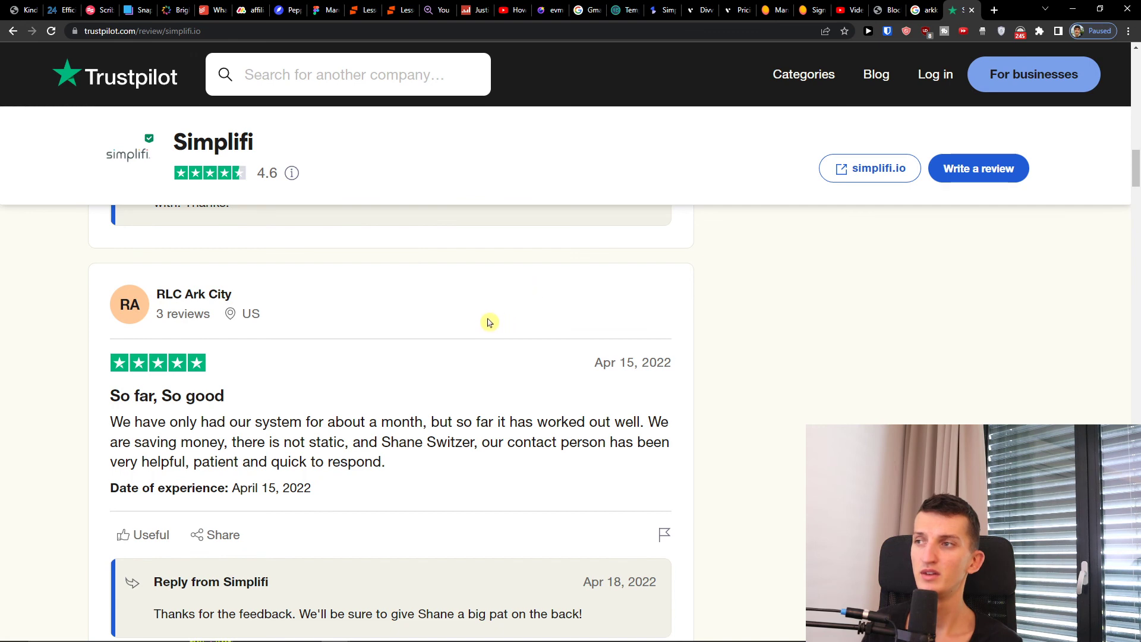
{"action": "scroll", "coordinate": [489, 321], "scroll_direction": "down", "scroll_amount": 7}
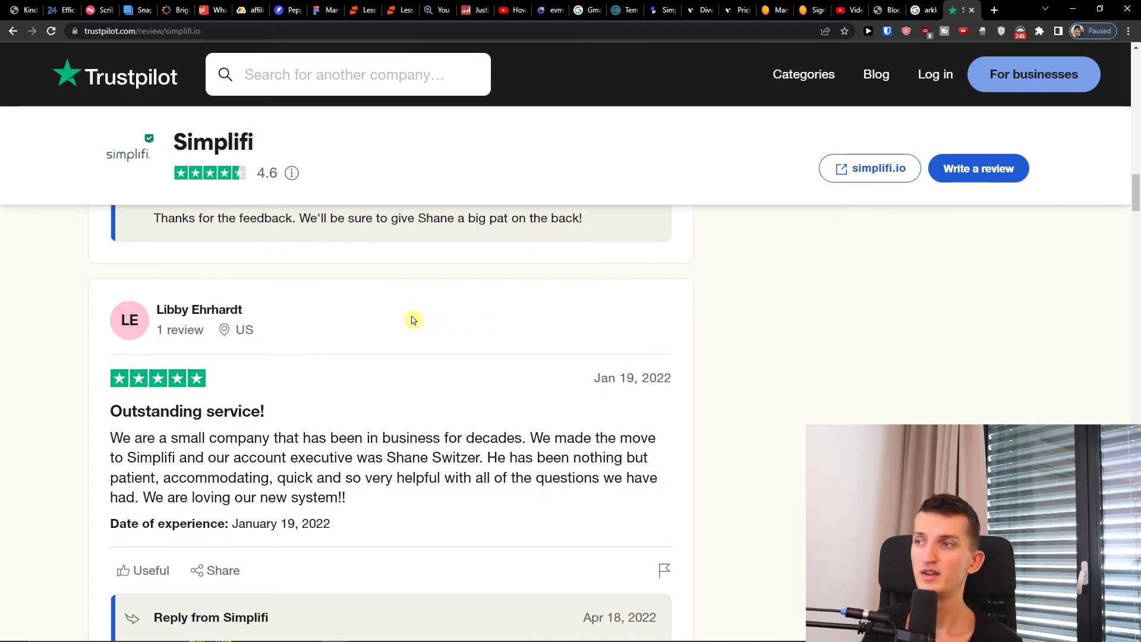
{"action": "scroll", "coordinate": [413, 320], "scroll_direction": "up", "scroll_amount": 15}
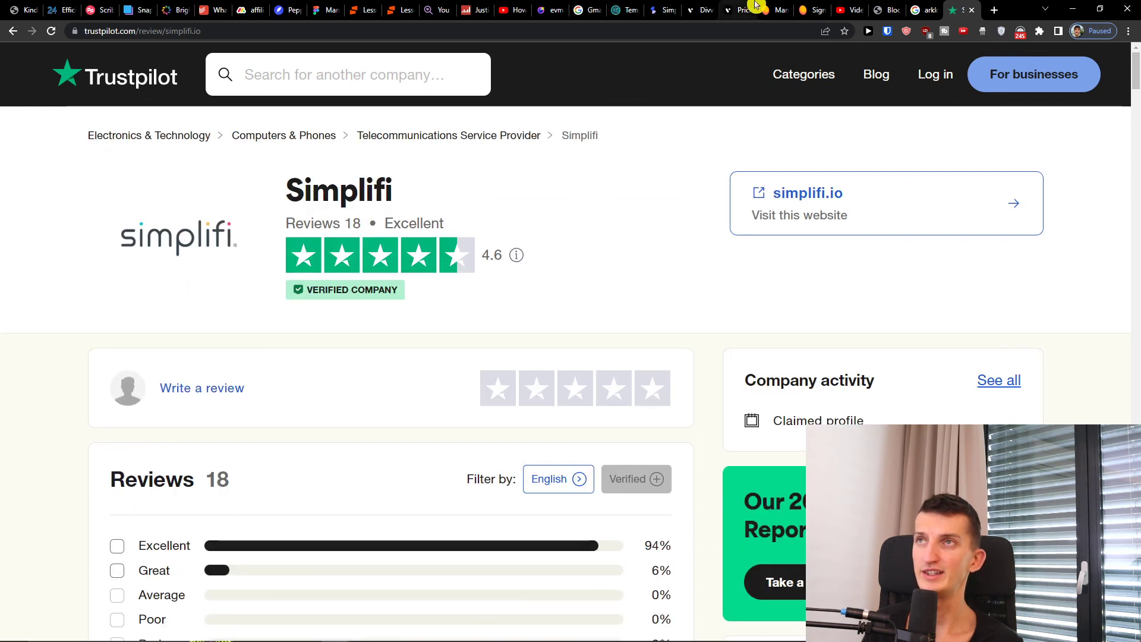
{"action": "left_click", "coordinate": [670, 7]}
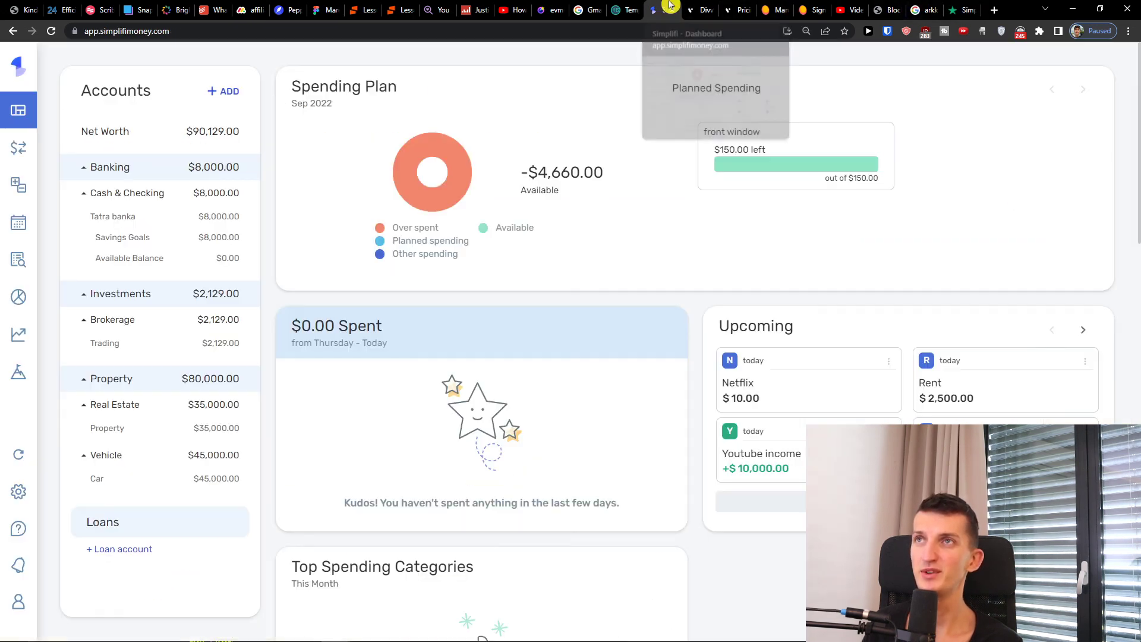